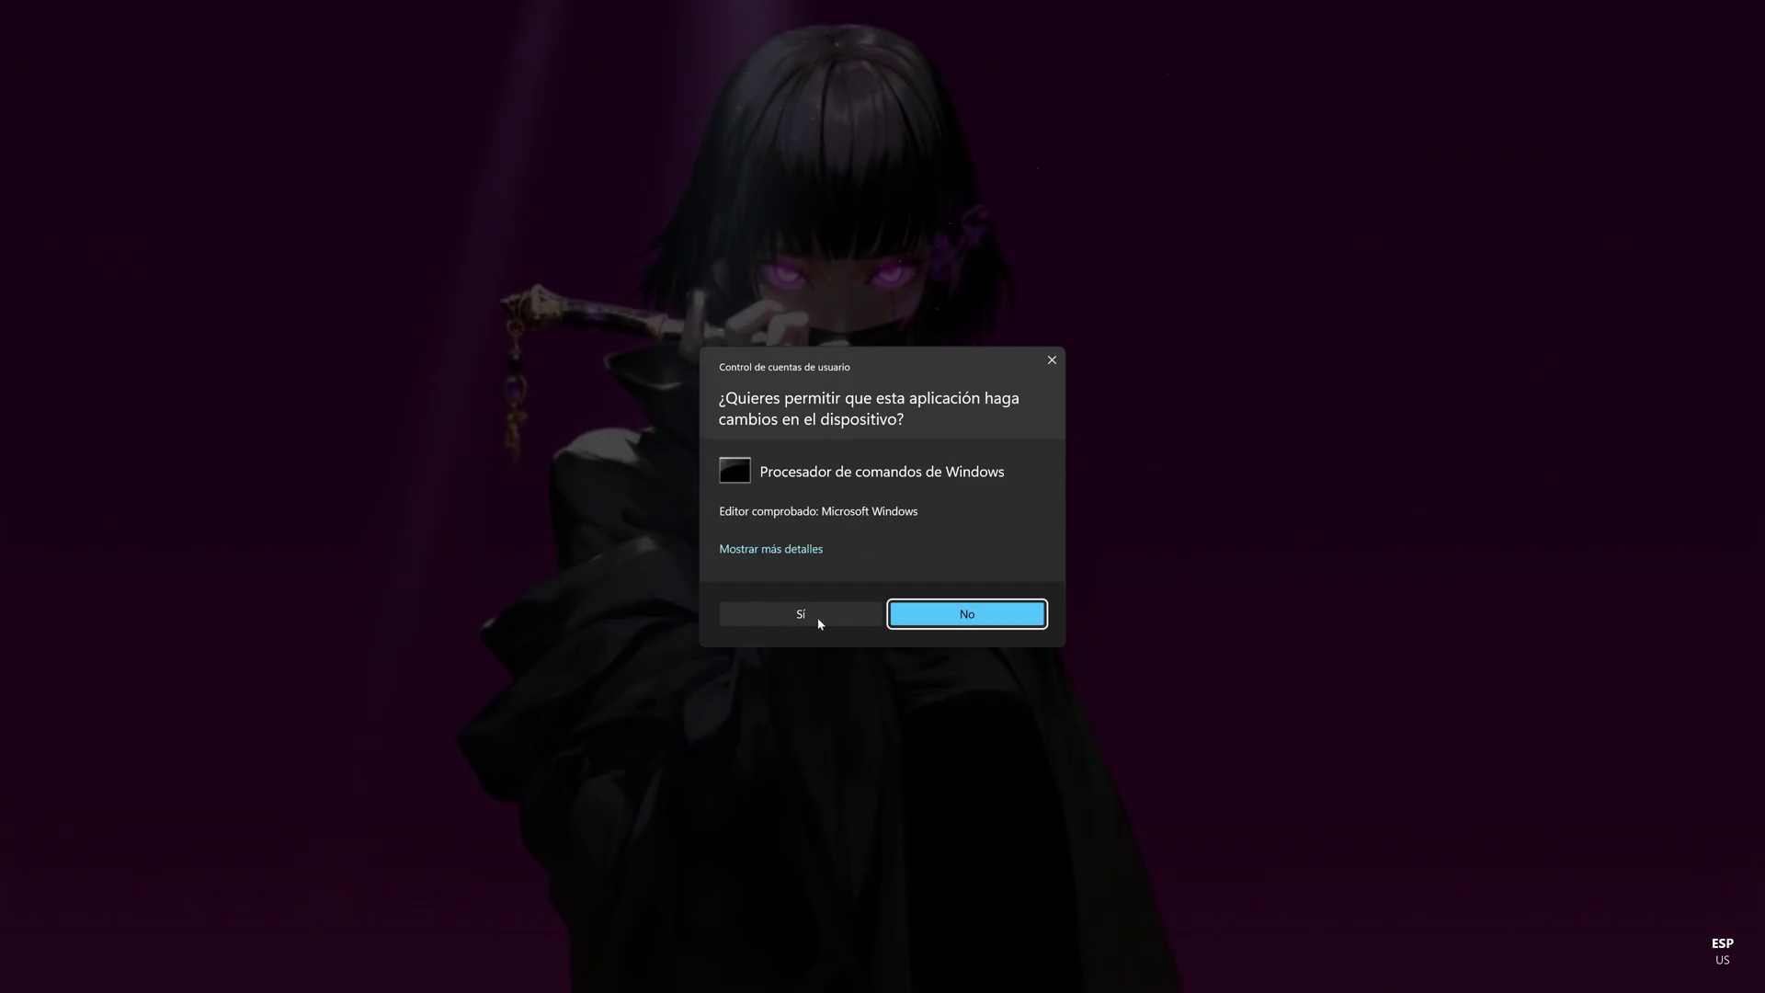
Allow the Command Prompt to run elevated, repair the Windows image with "dism /online /cleanup-image /restorehealth", and exit the prompt.
{"action": "left_click", "coordinate": [821, 618]}
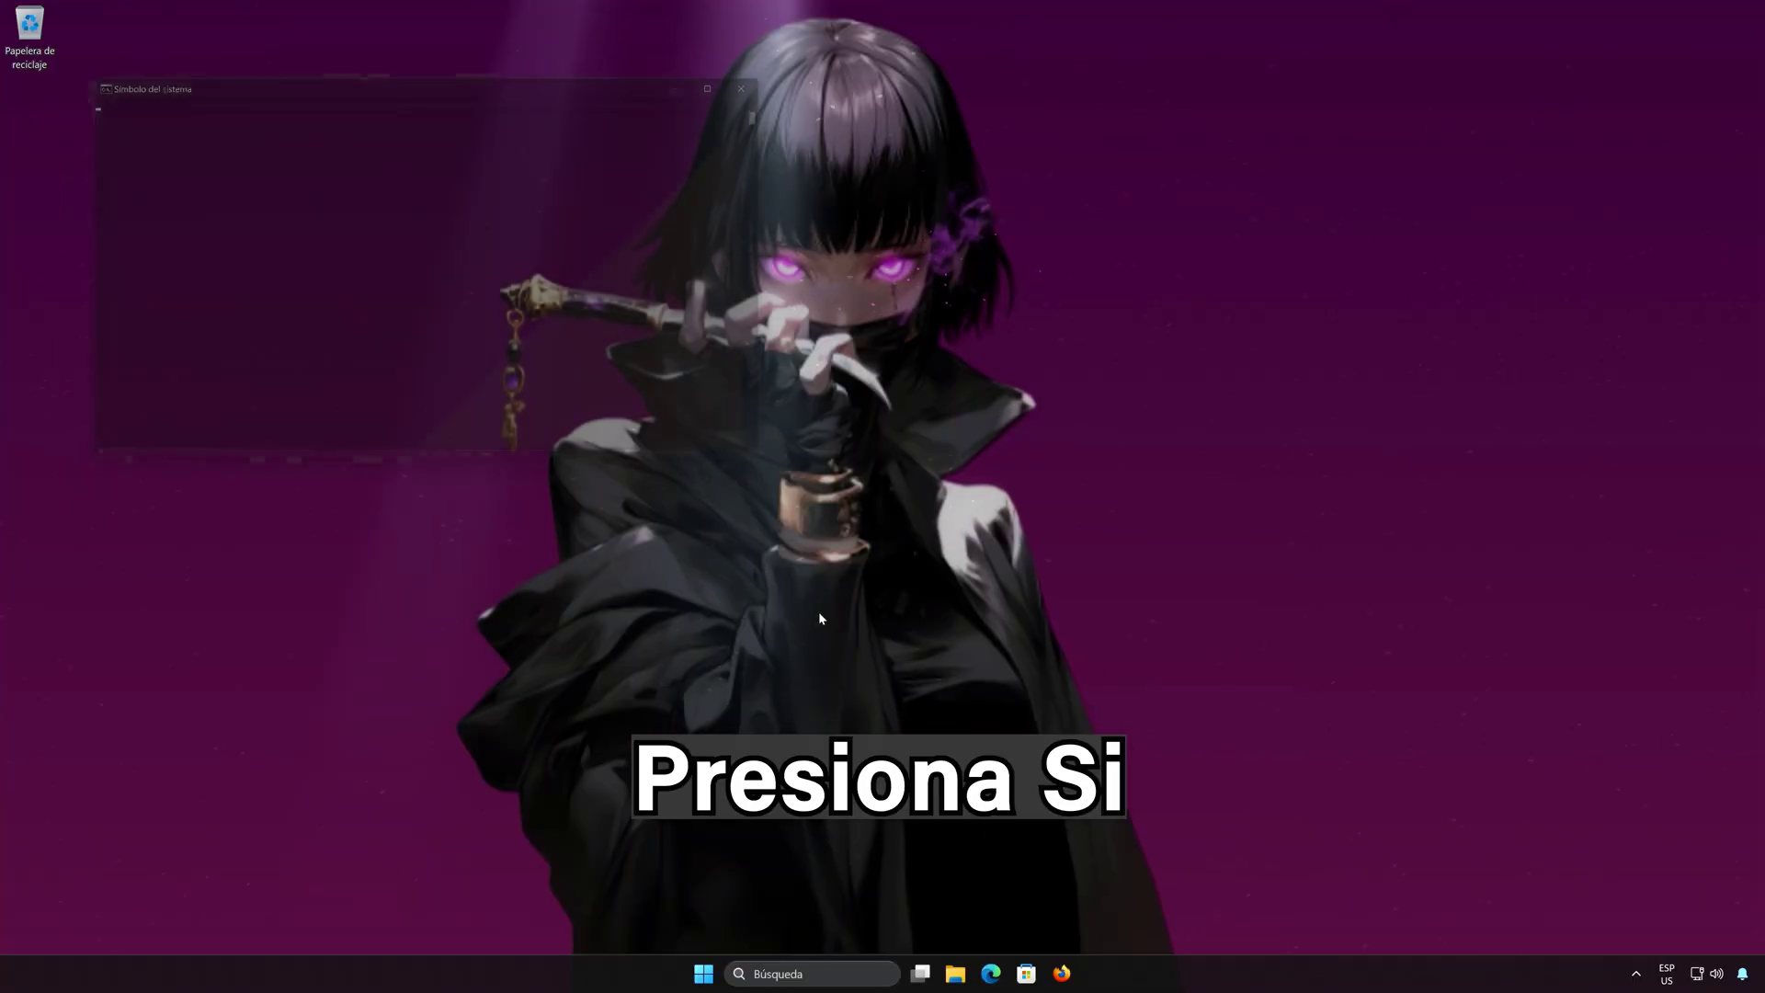
{"action": "left_click_drag", "start_coordinate": [517, 76], "coordinate": [976, 270]}
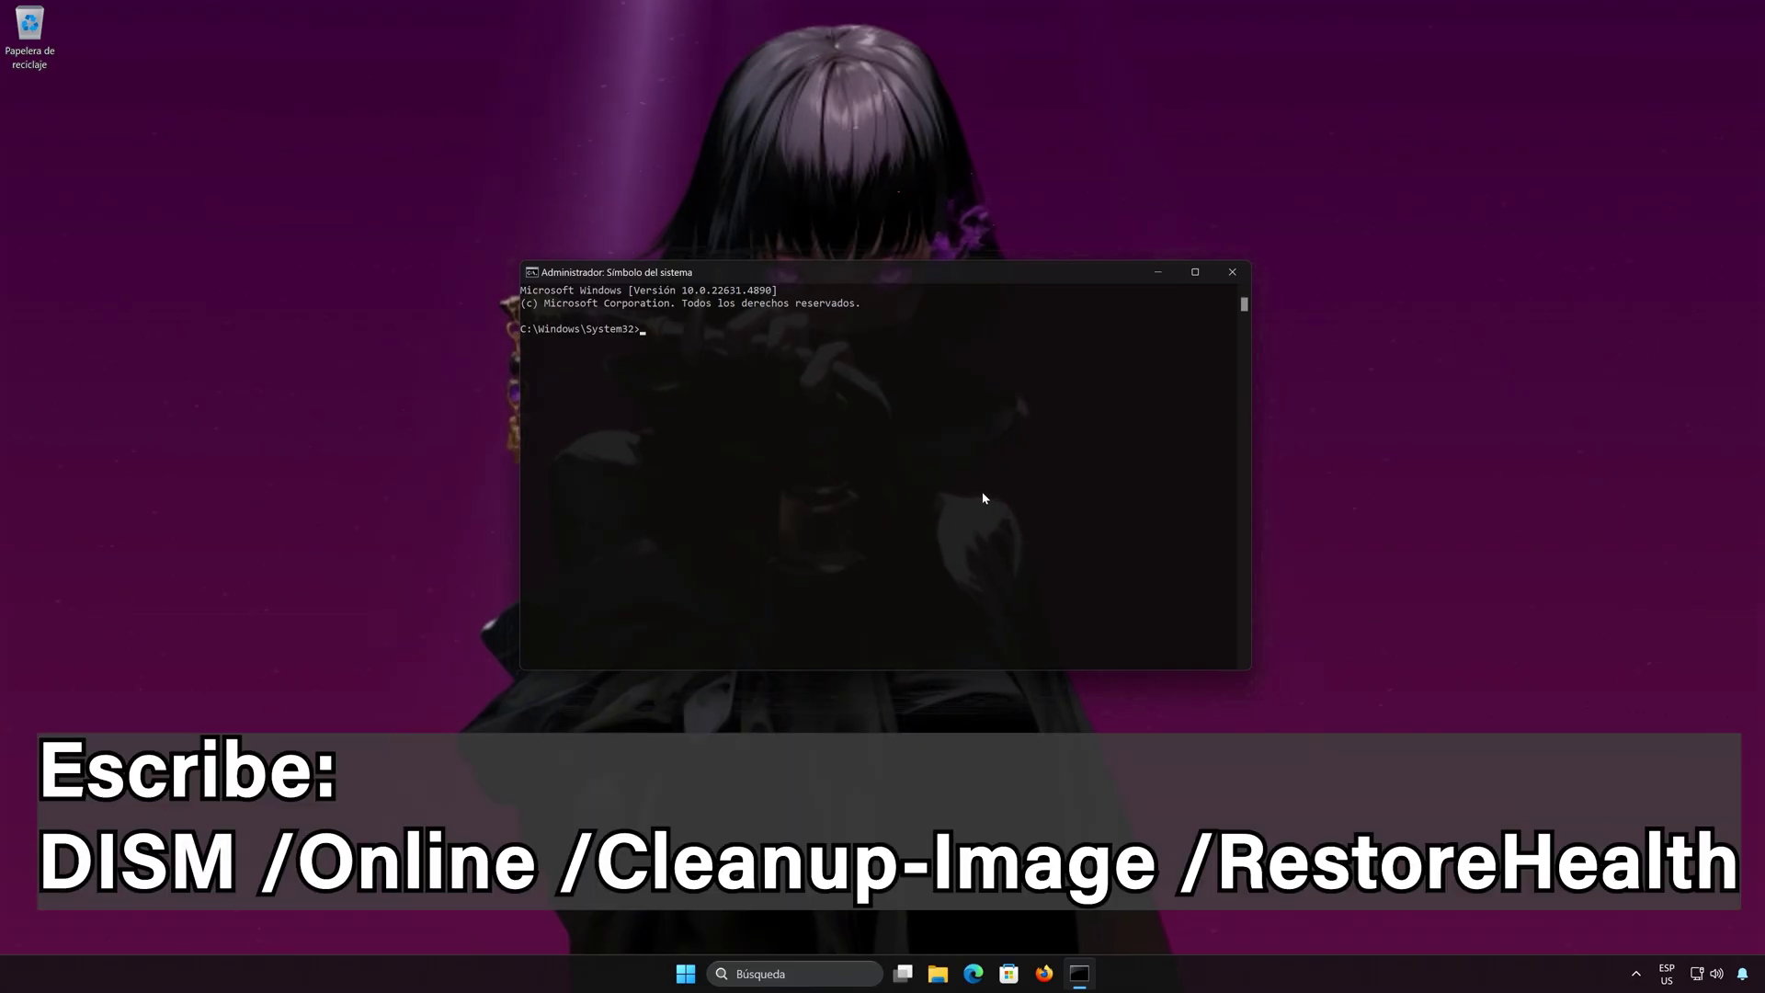
{"action": "type", "text": "dism"}
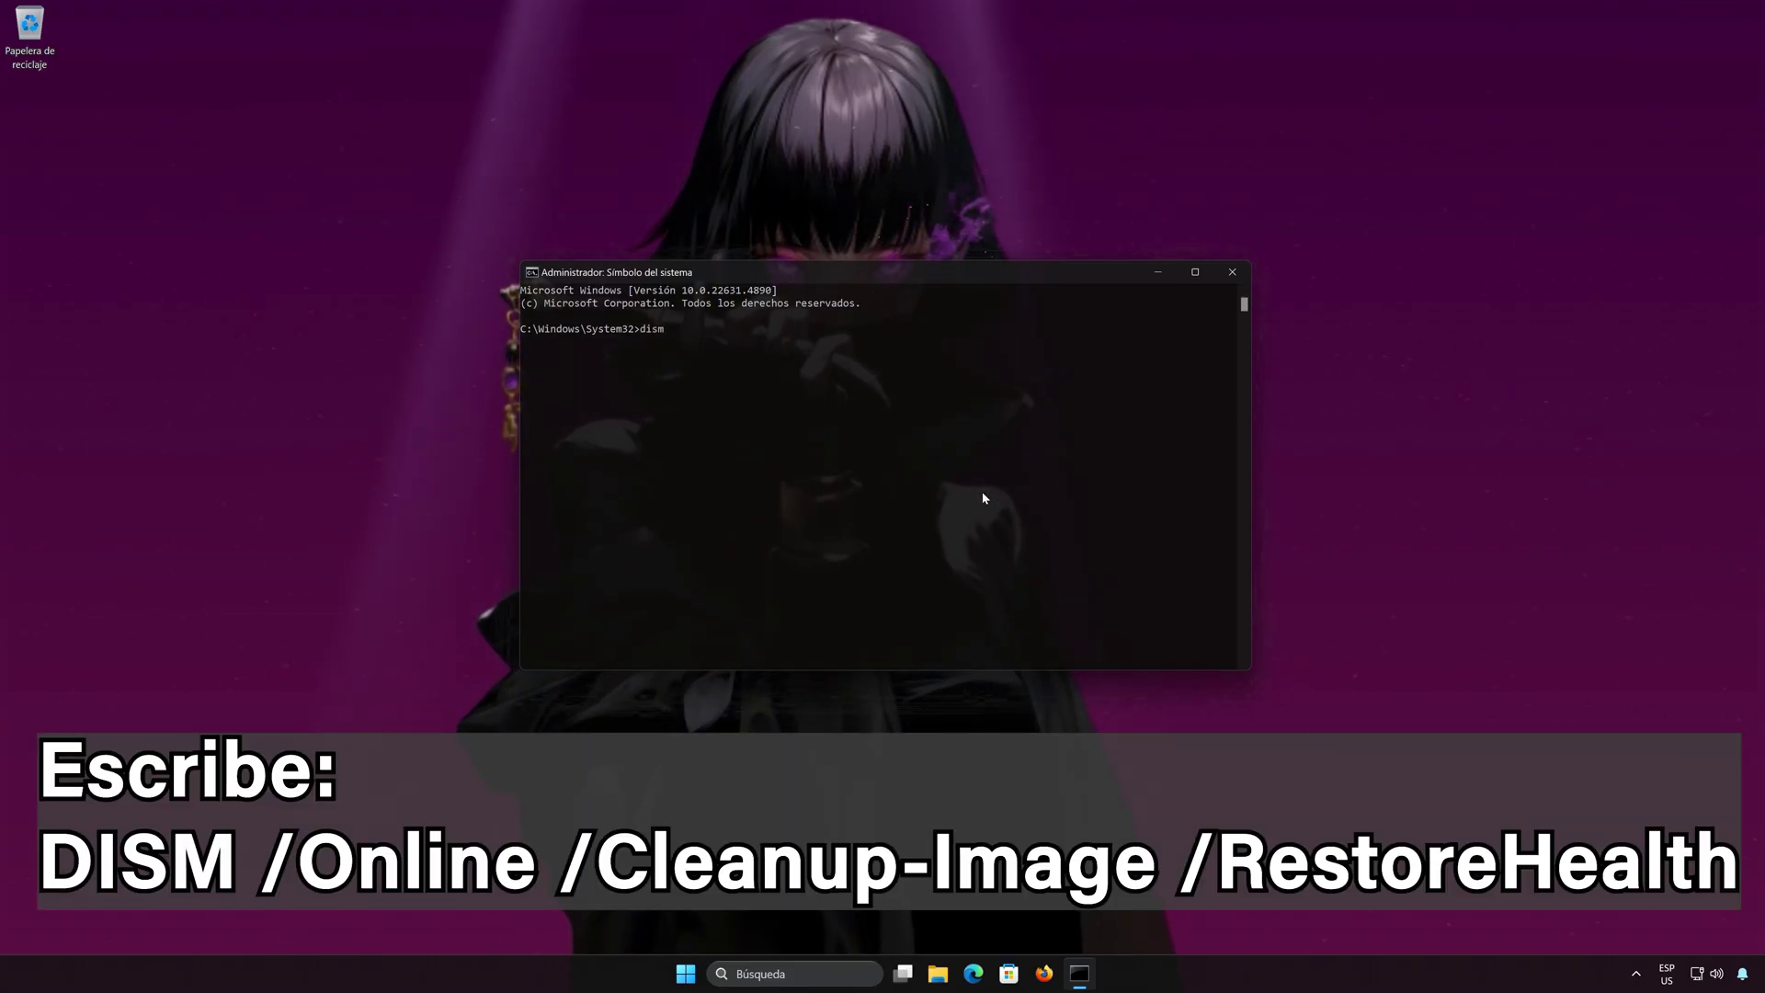
{"action": "type", "text": " /online /cl"}
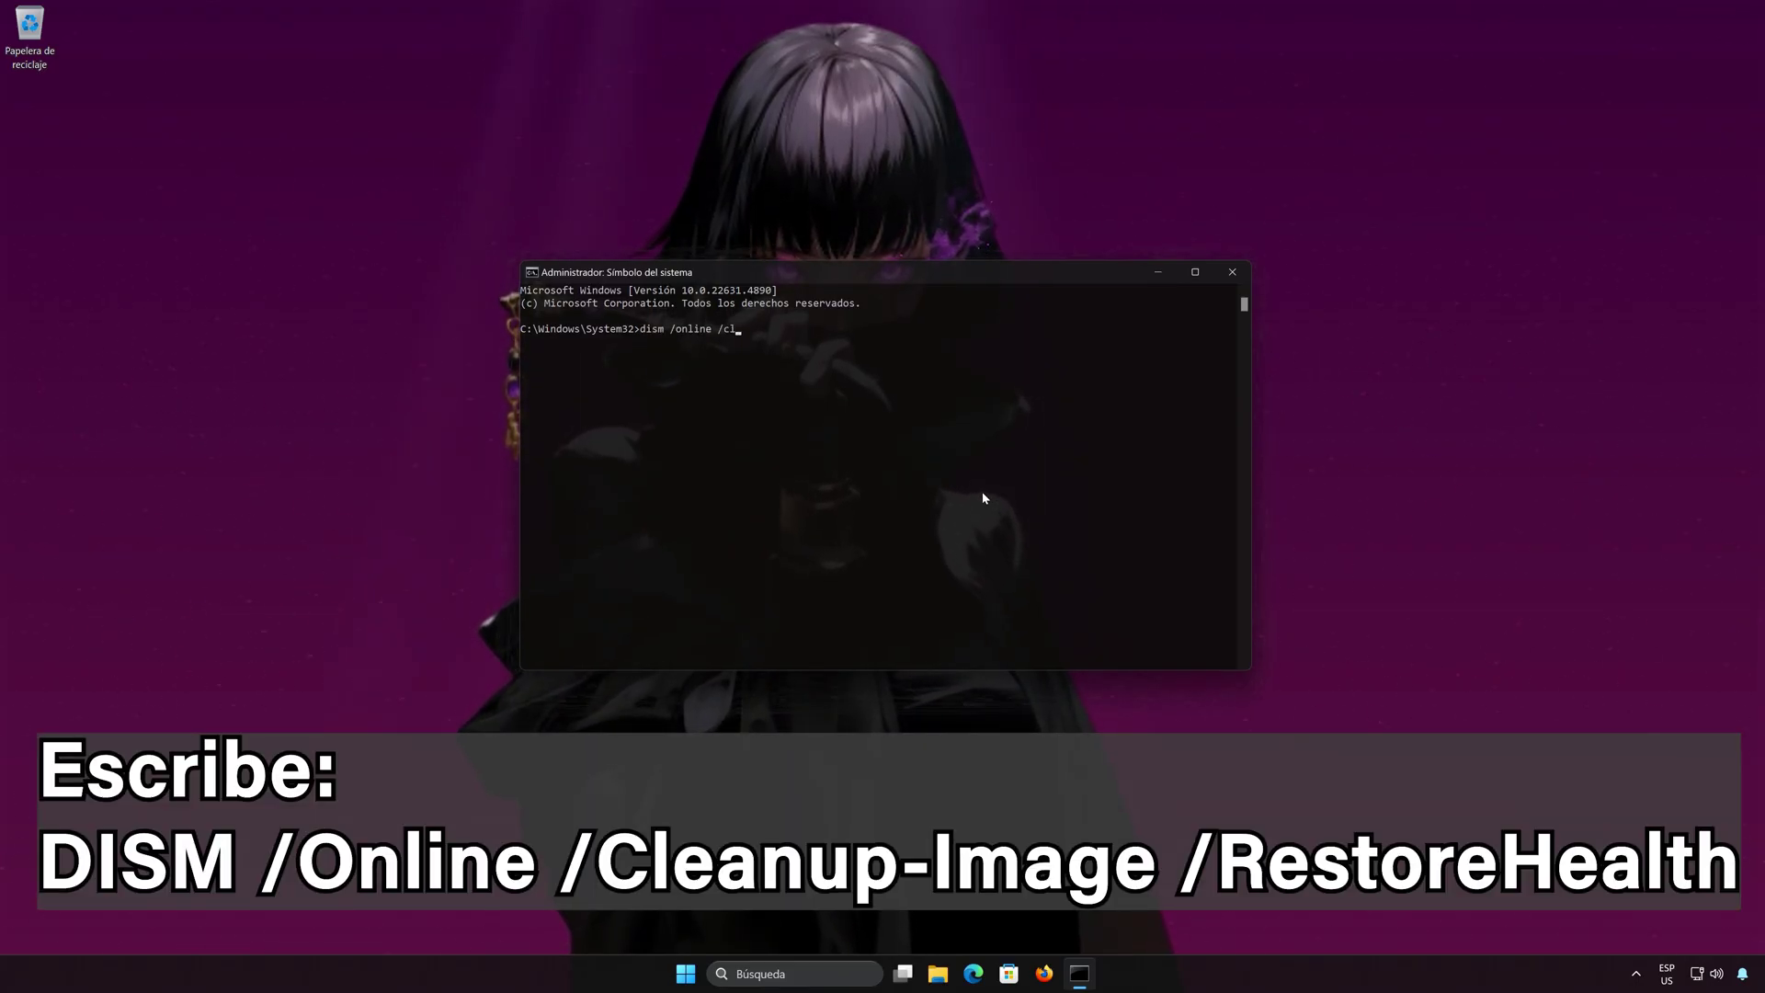
{"action": "type", "text": "eanup-image"}
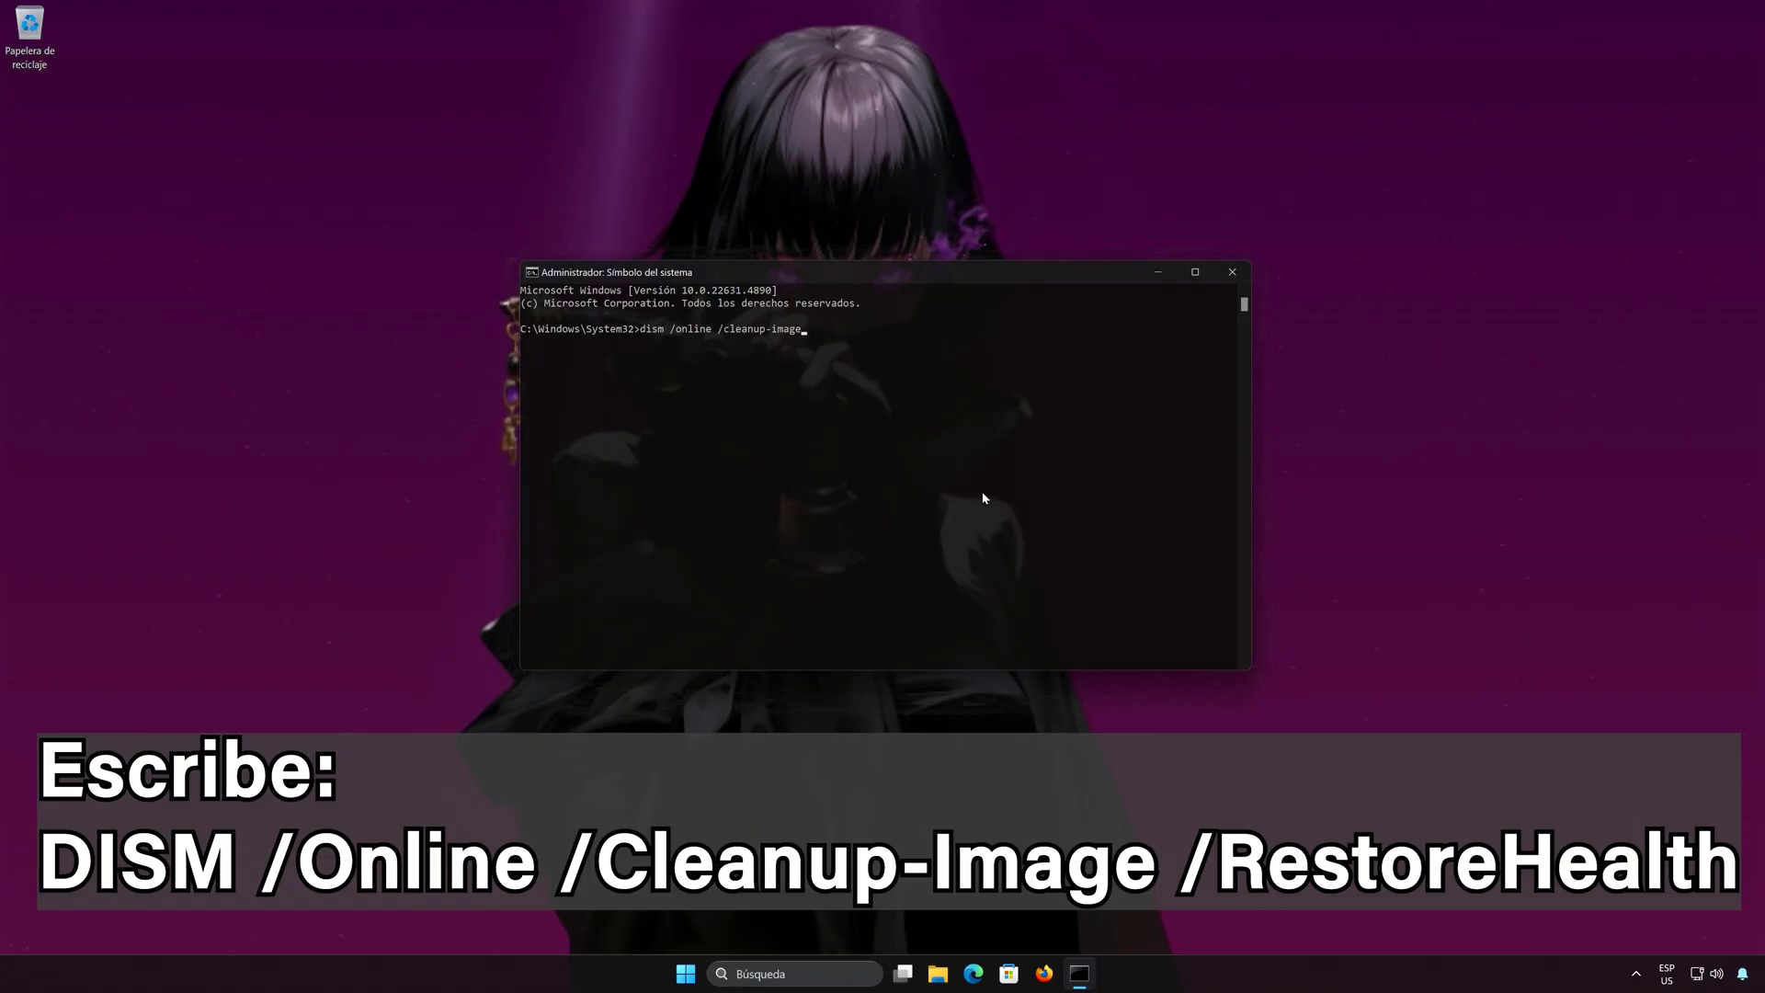
{"action": "type", "text": " /restorehealth"}
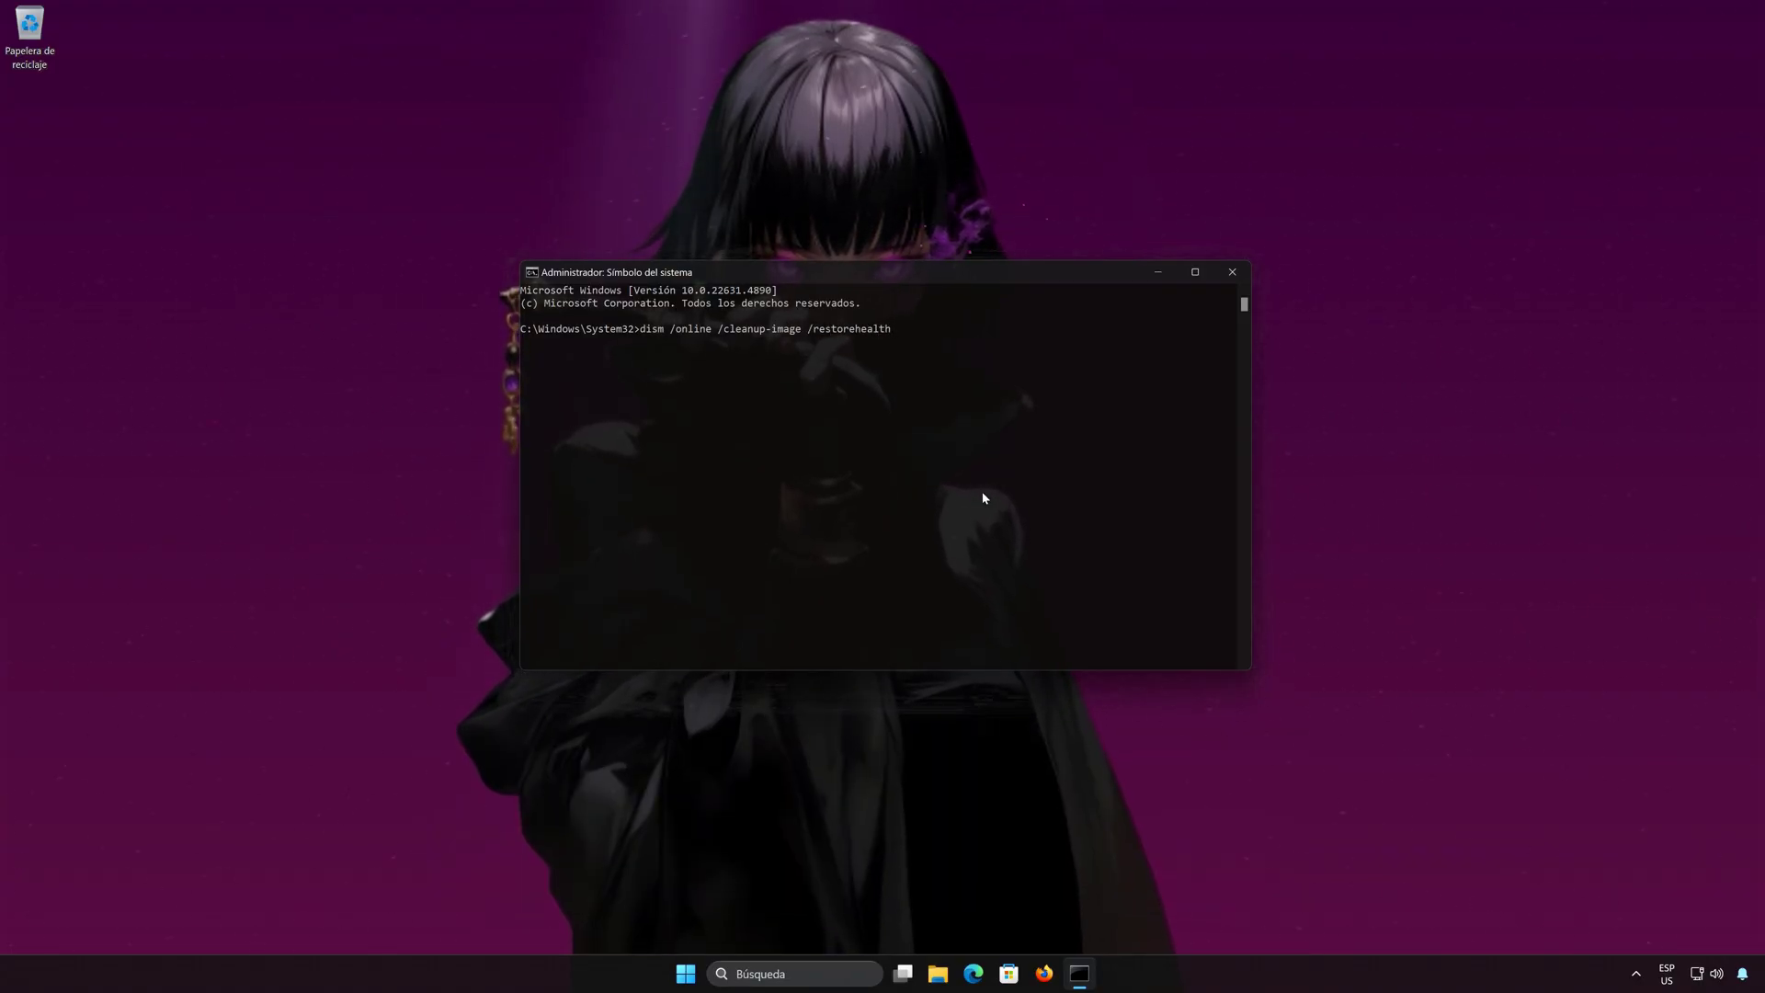
{"action": "key", "text": "Return"}
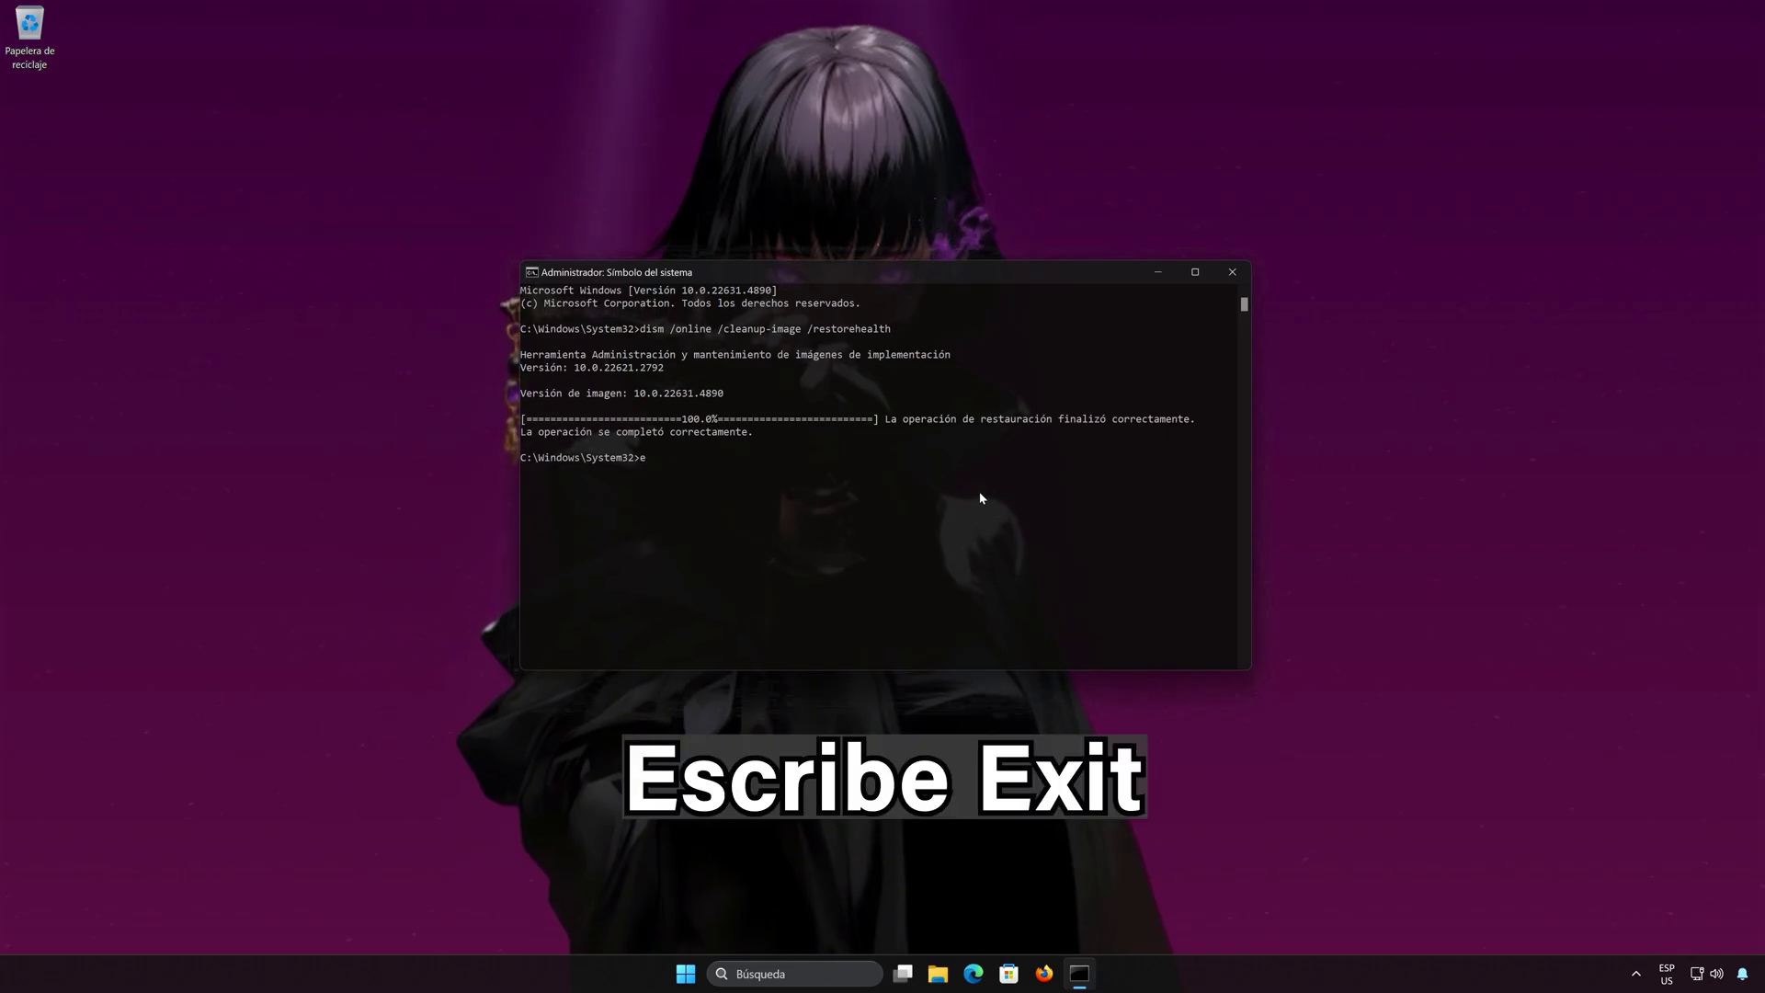
{"action": "type", "text": "t"}
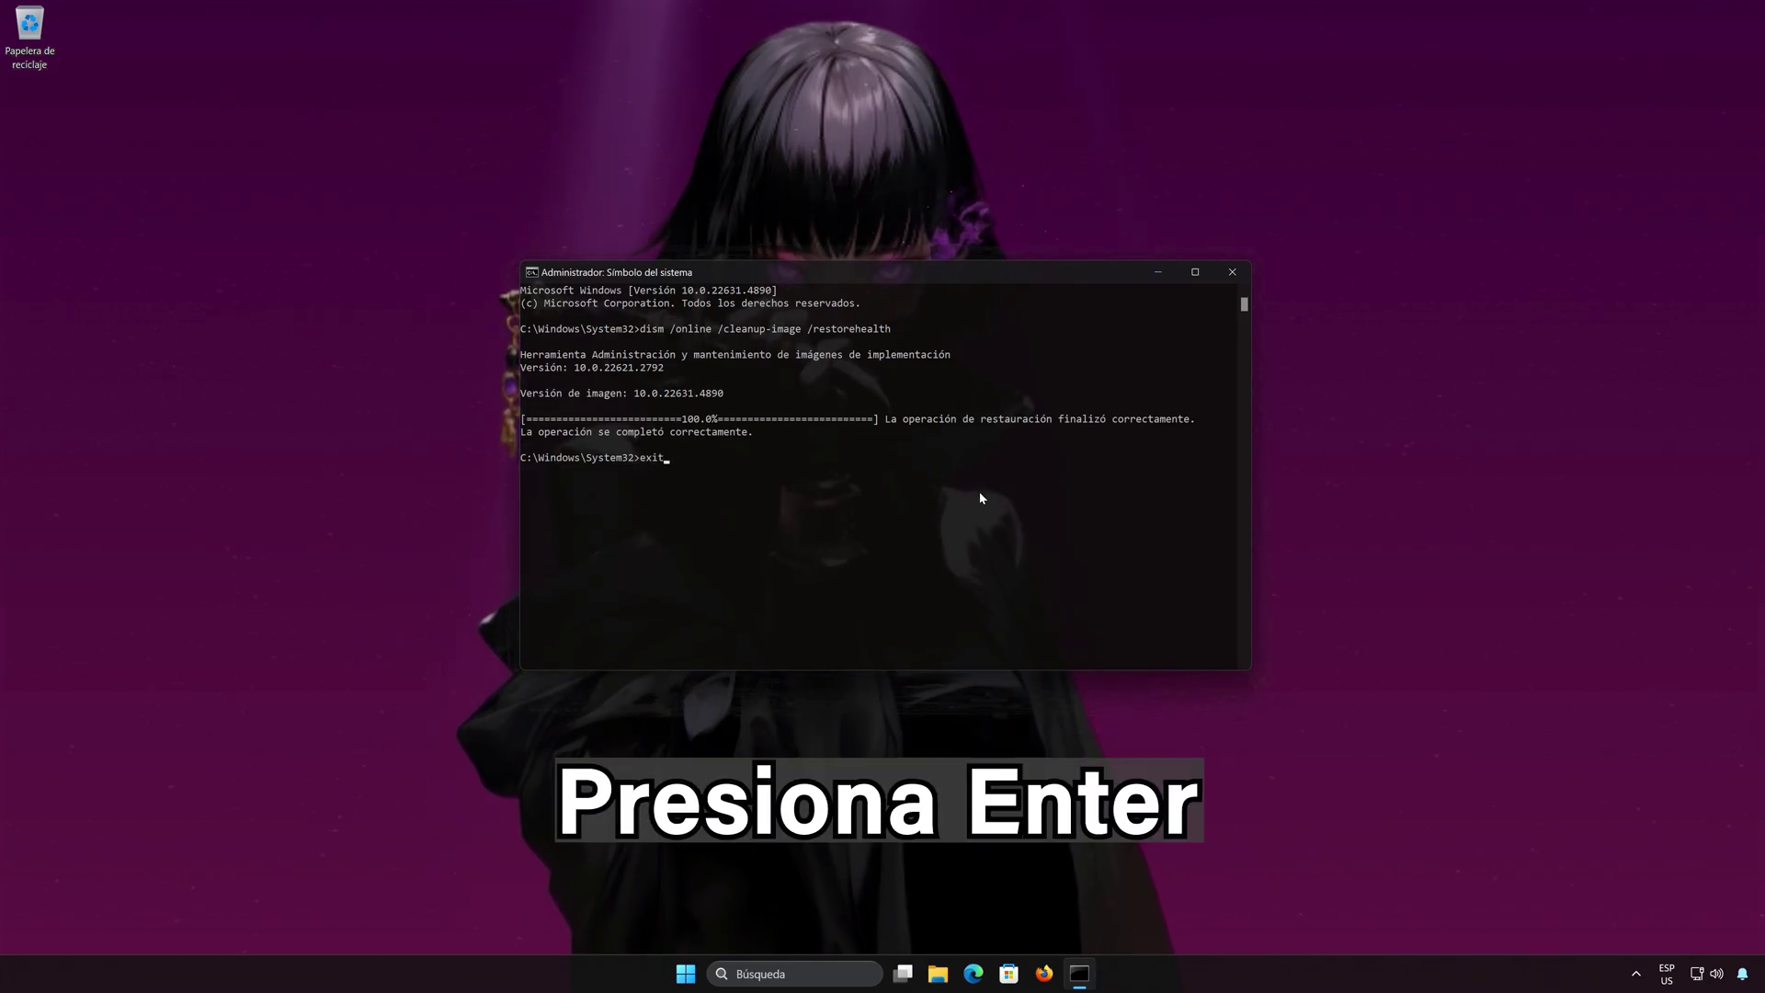
{"action": "key", "text": "Return"}
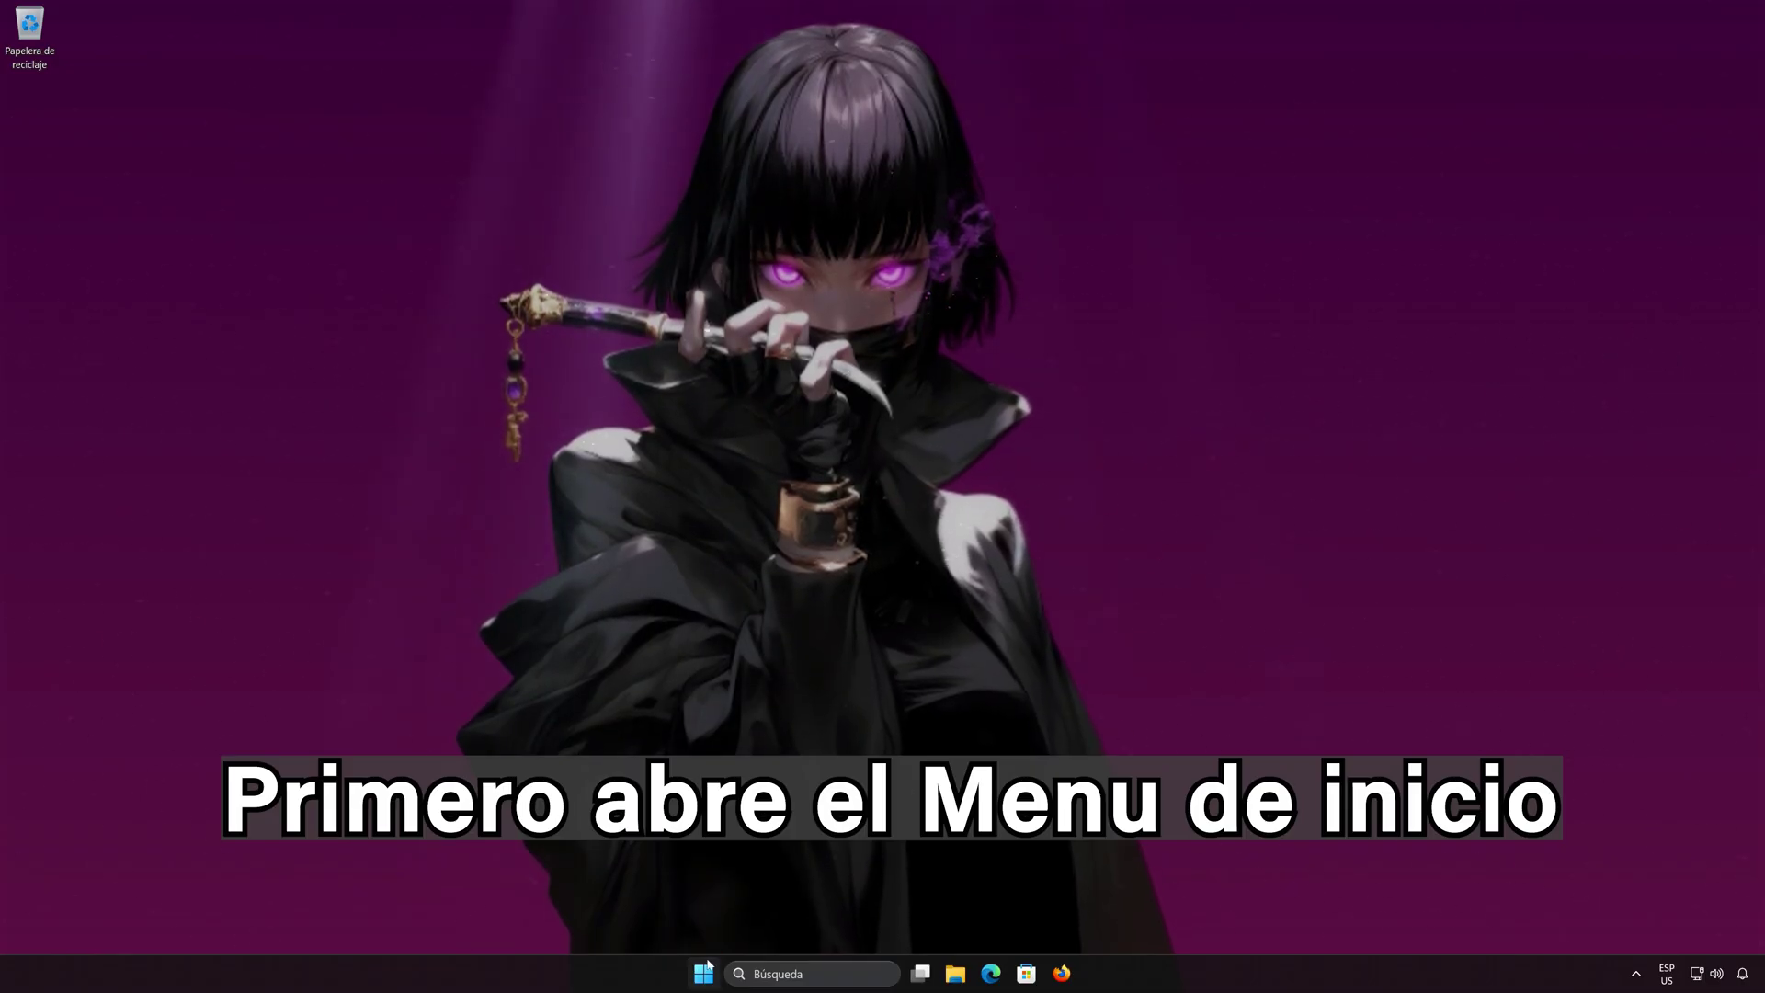
Open the Windows settings and go to the Otros solucionadores de problemas page under Sistema > Solucionar problemas.
{"action": "left_click", "coordinate": [699, 980]}
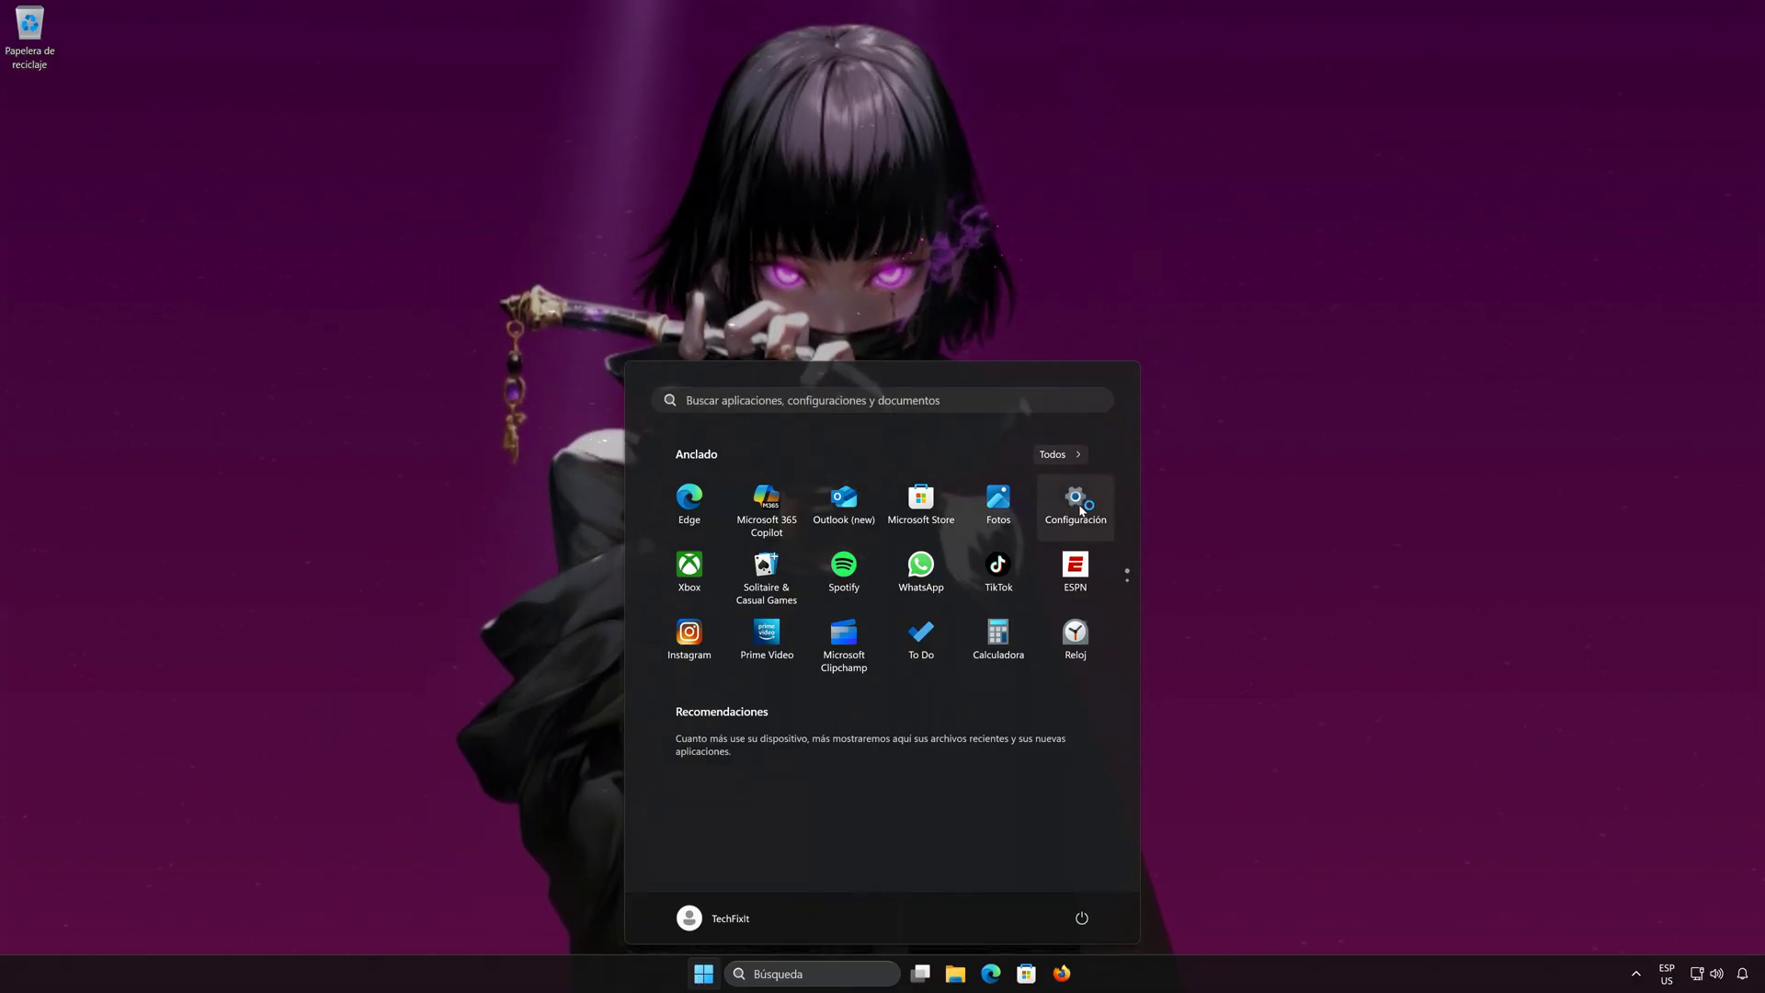
{"action": "left_click", "coordinate": [1077, 504]}
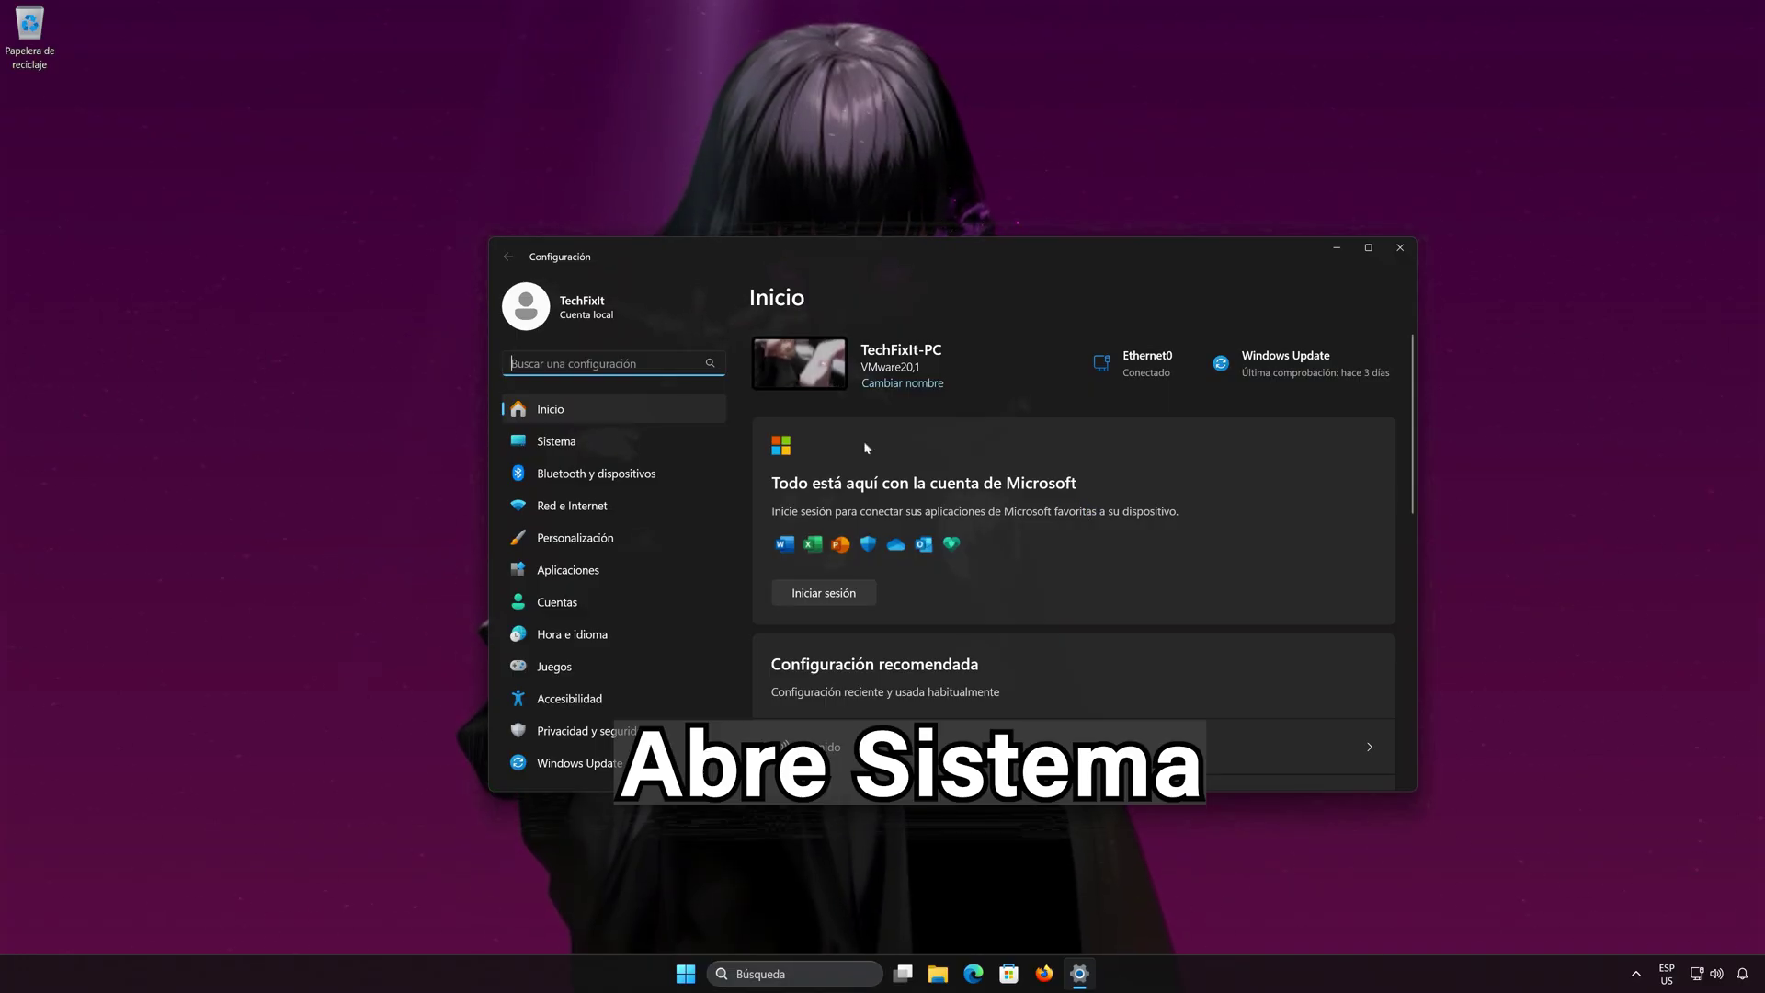
{"action": "left_click", "coordinate": [572, 443]}
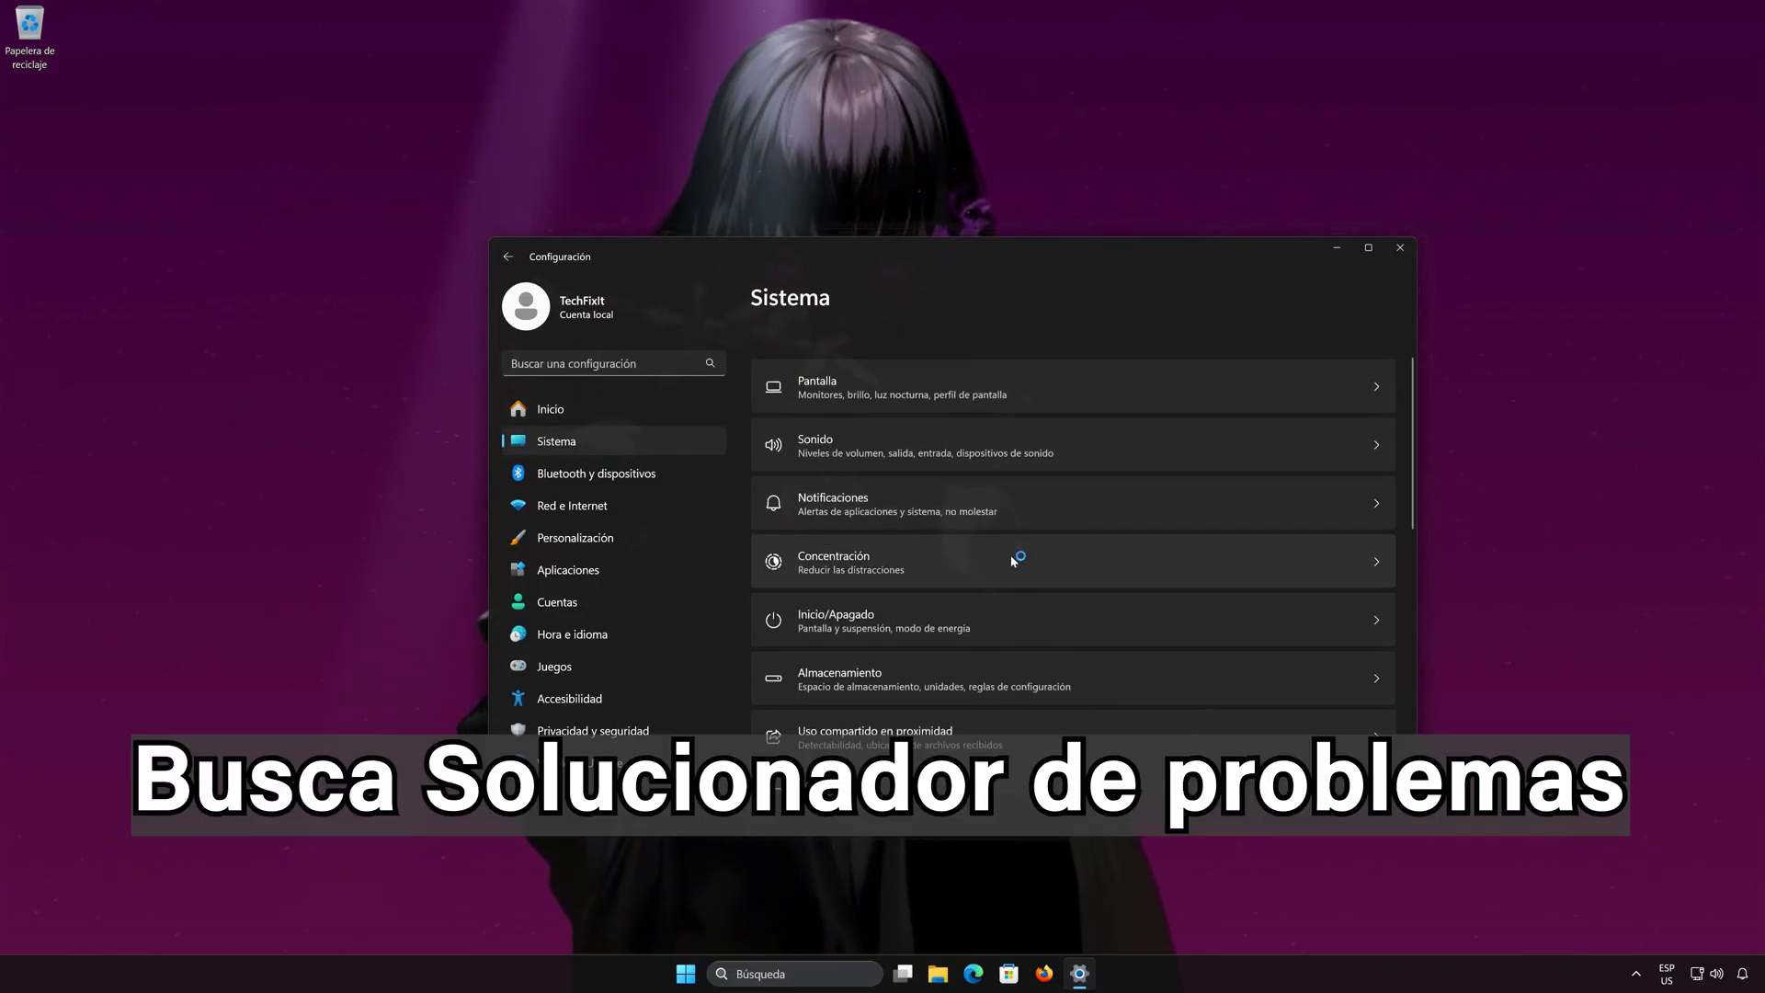
{"action": "scroll", "coordinate": [1012, 562], "scroll_direction": "down", "scroll_amount": 3}
{"action": "scroll", "coordinate": [1015, 562], "scroll_direction": "down", "scroll_amount": 2}
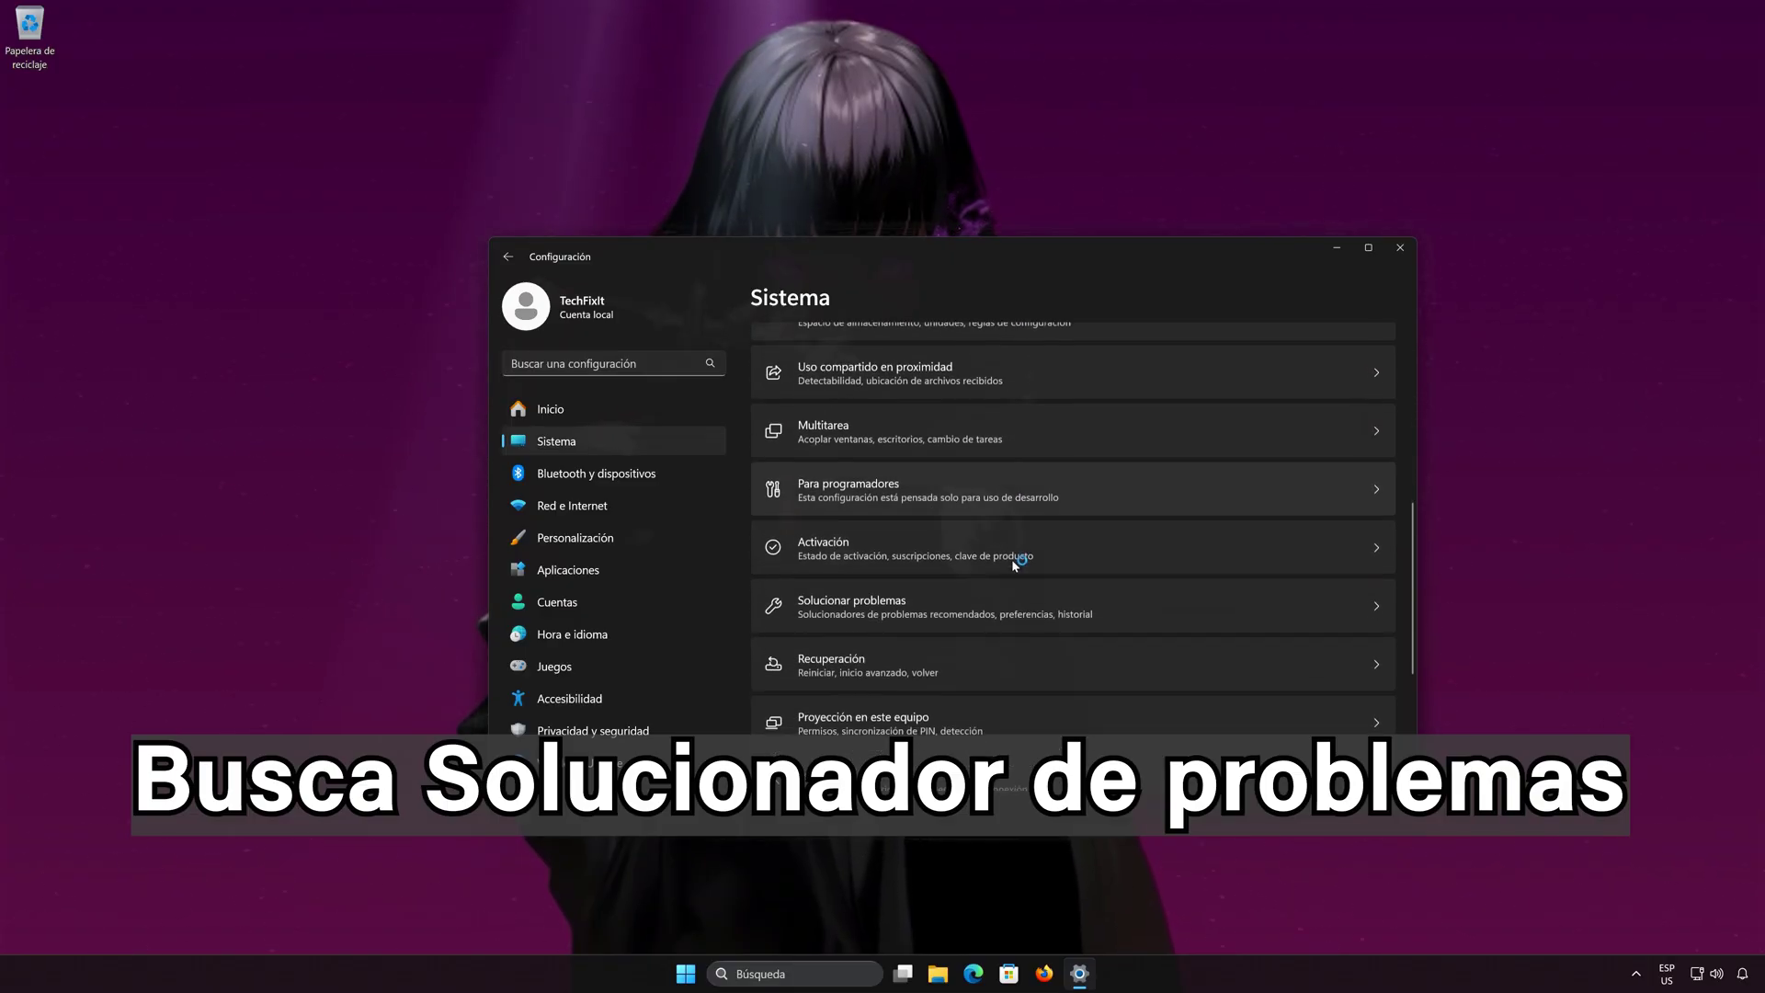
{"action": "left_click", "coordinate": [907, 618]}
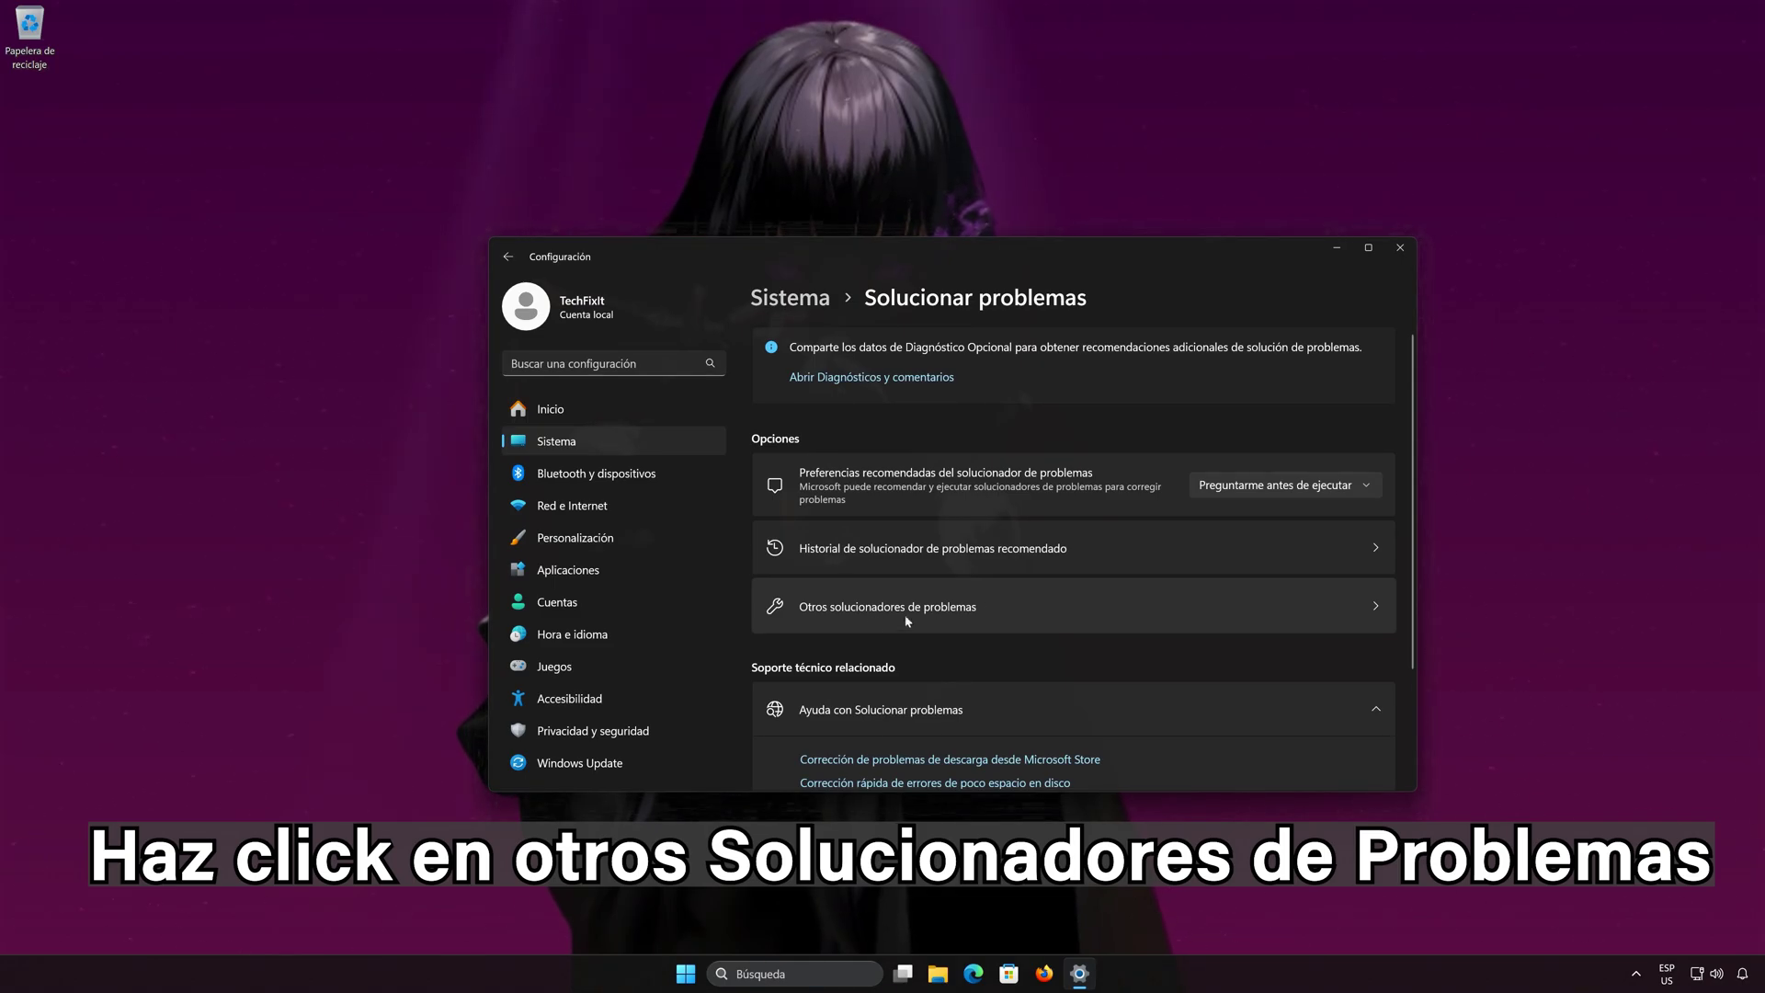
{"action": "left_click", "coordinate": [907, 618]}
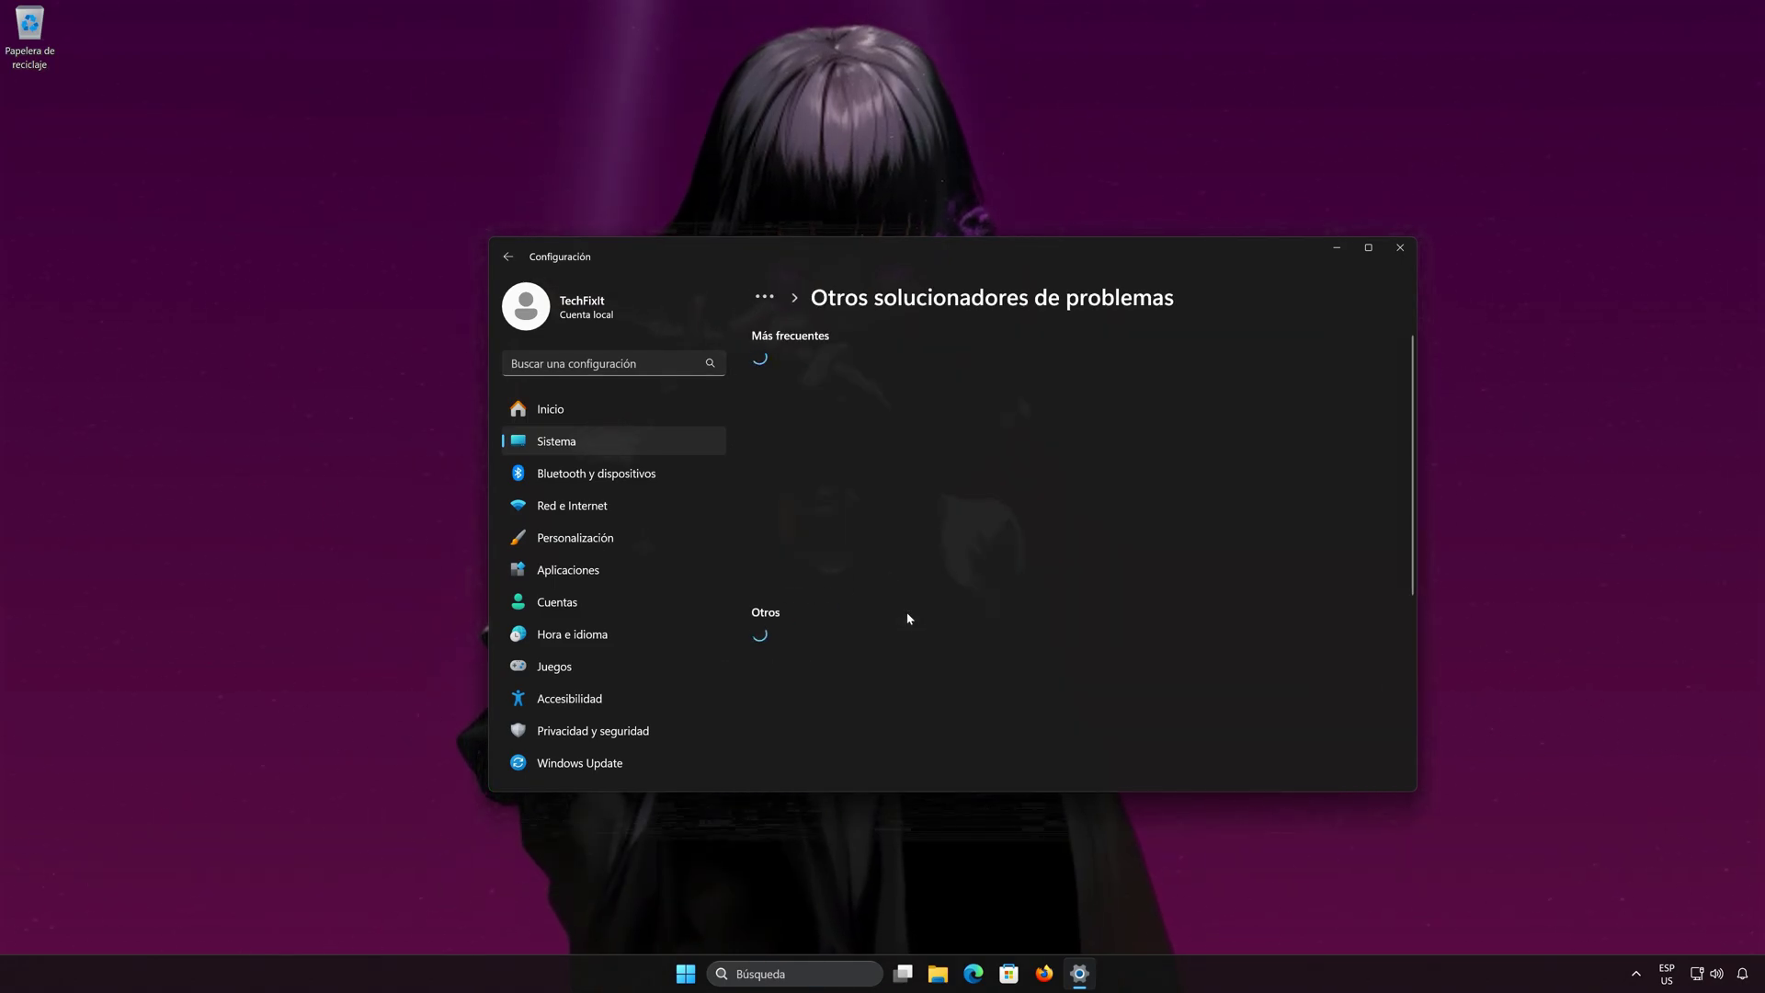
Run the Servicio de transferencia inteligente en segundo plano troubleshooter, answer Sí to both the diagnosis and the problem-solved question, and close the windows.
{"action": "scroll", "coordinate": [1130, 377], "scroll_direction": "down", "scroll_amount": 3}
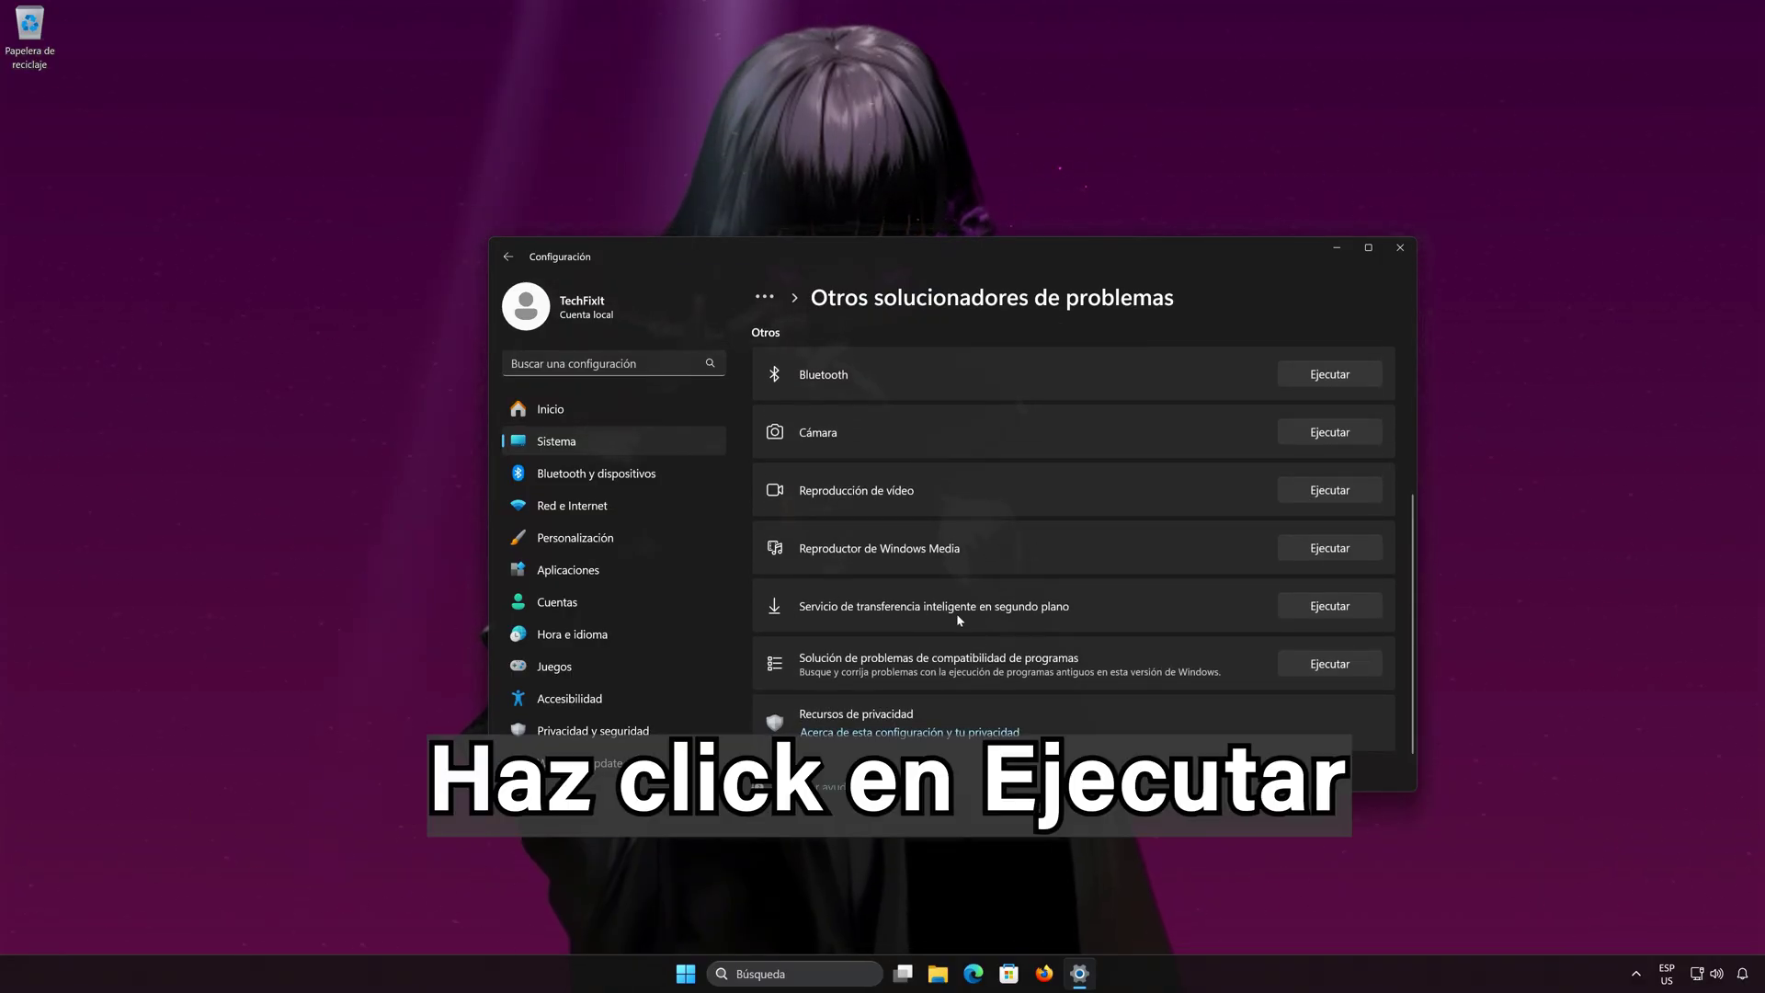
{"action": "left_click", "coordinate": [1327, 610]}
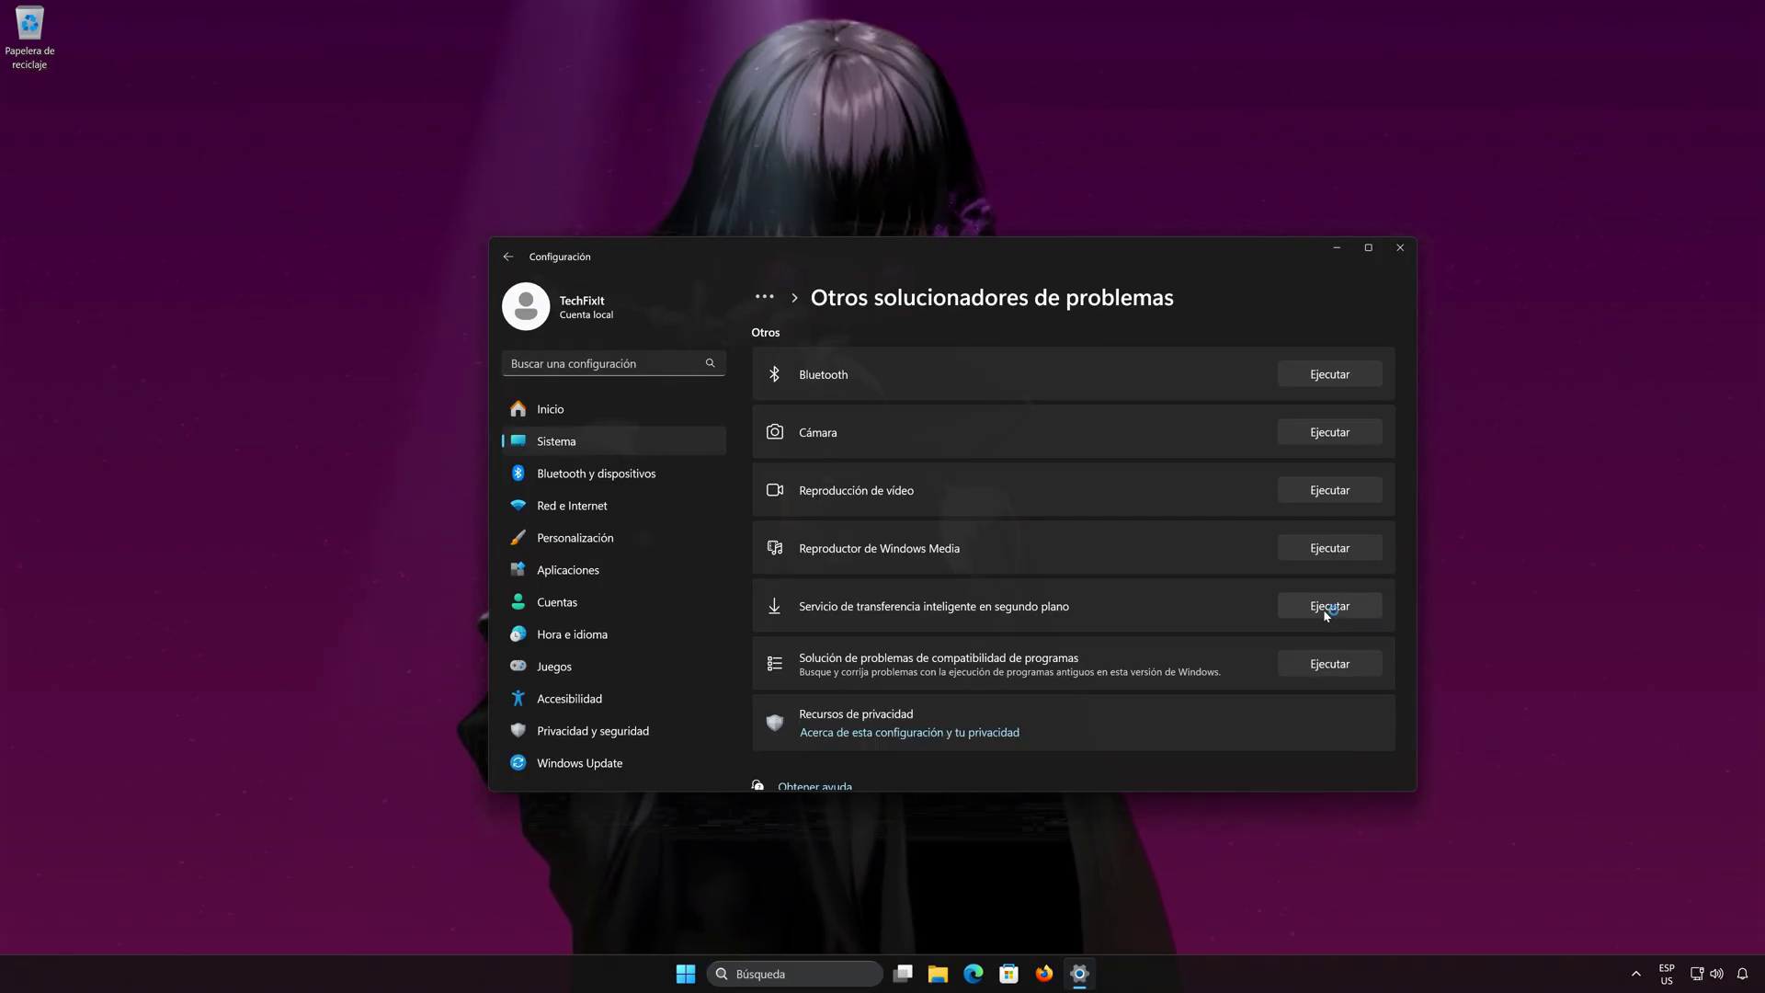
{"action": "left_click", "coordinate": [1392, 248]}
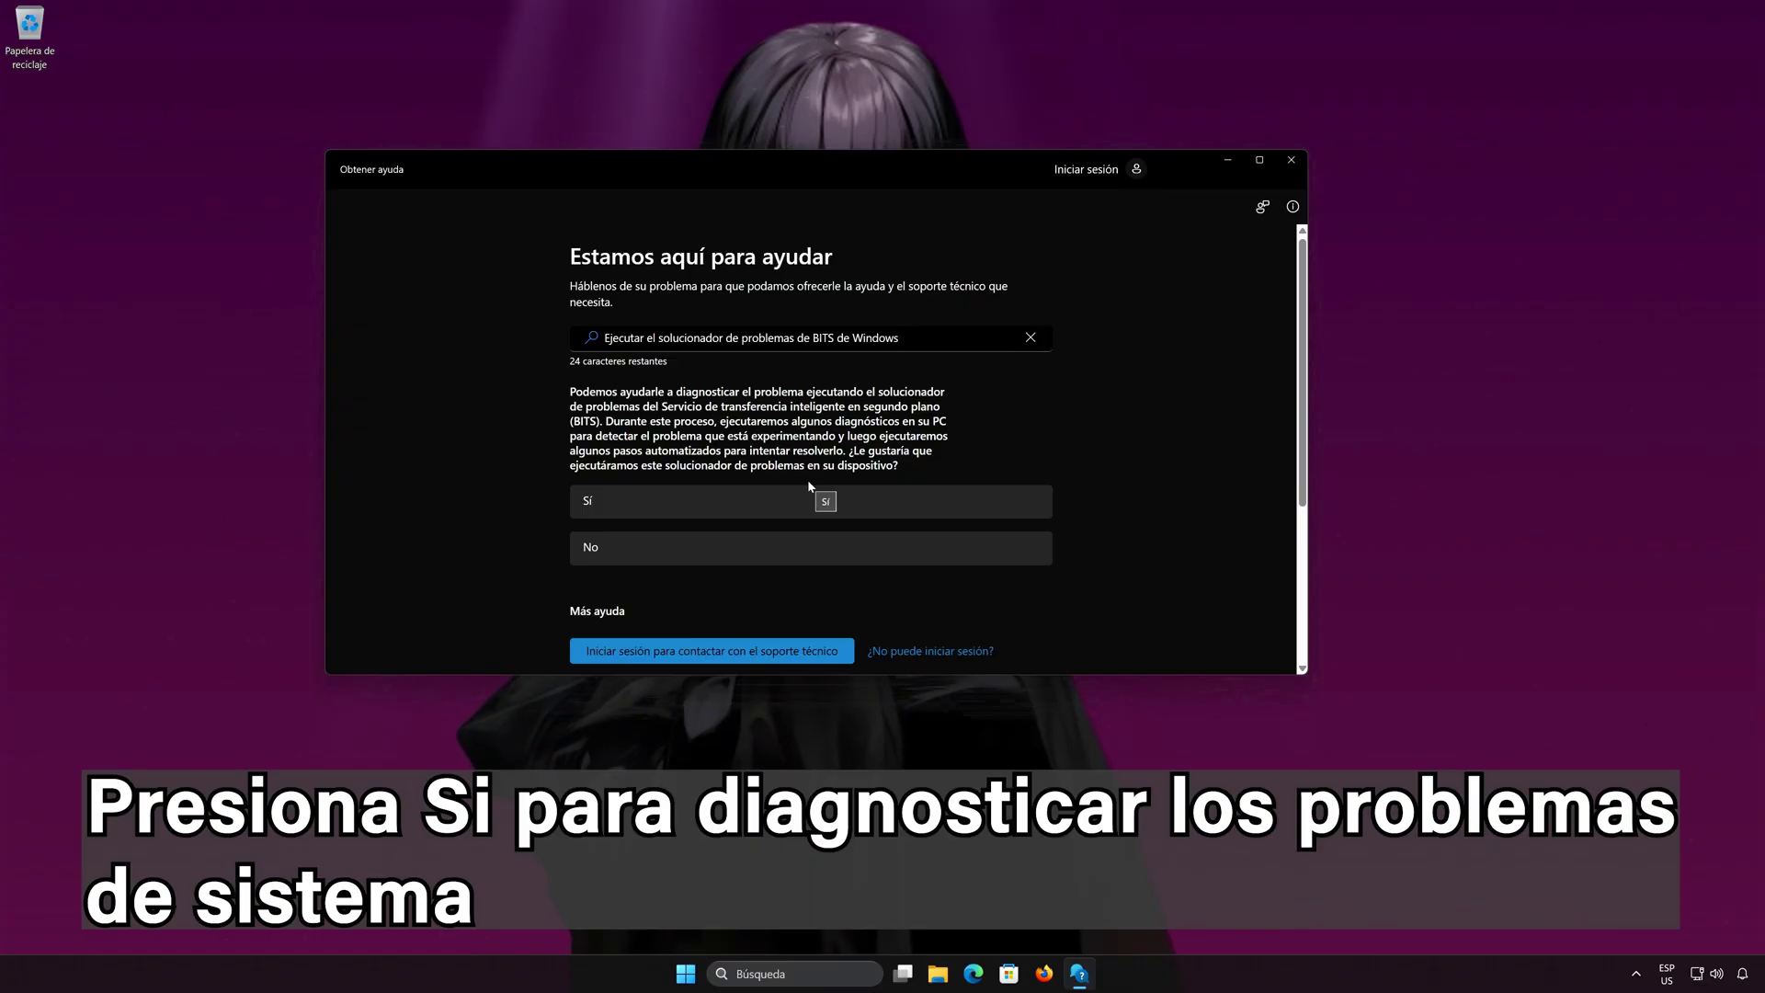
{"action": "left_click", "coordinate": [624, 509]}
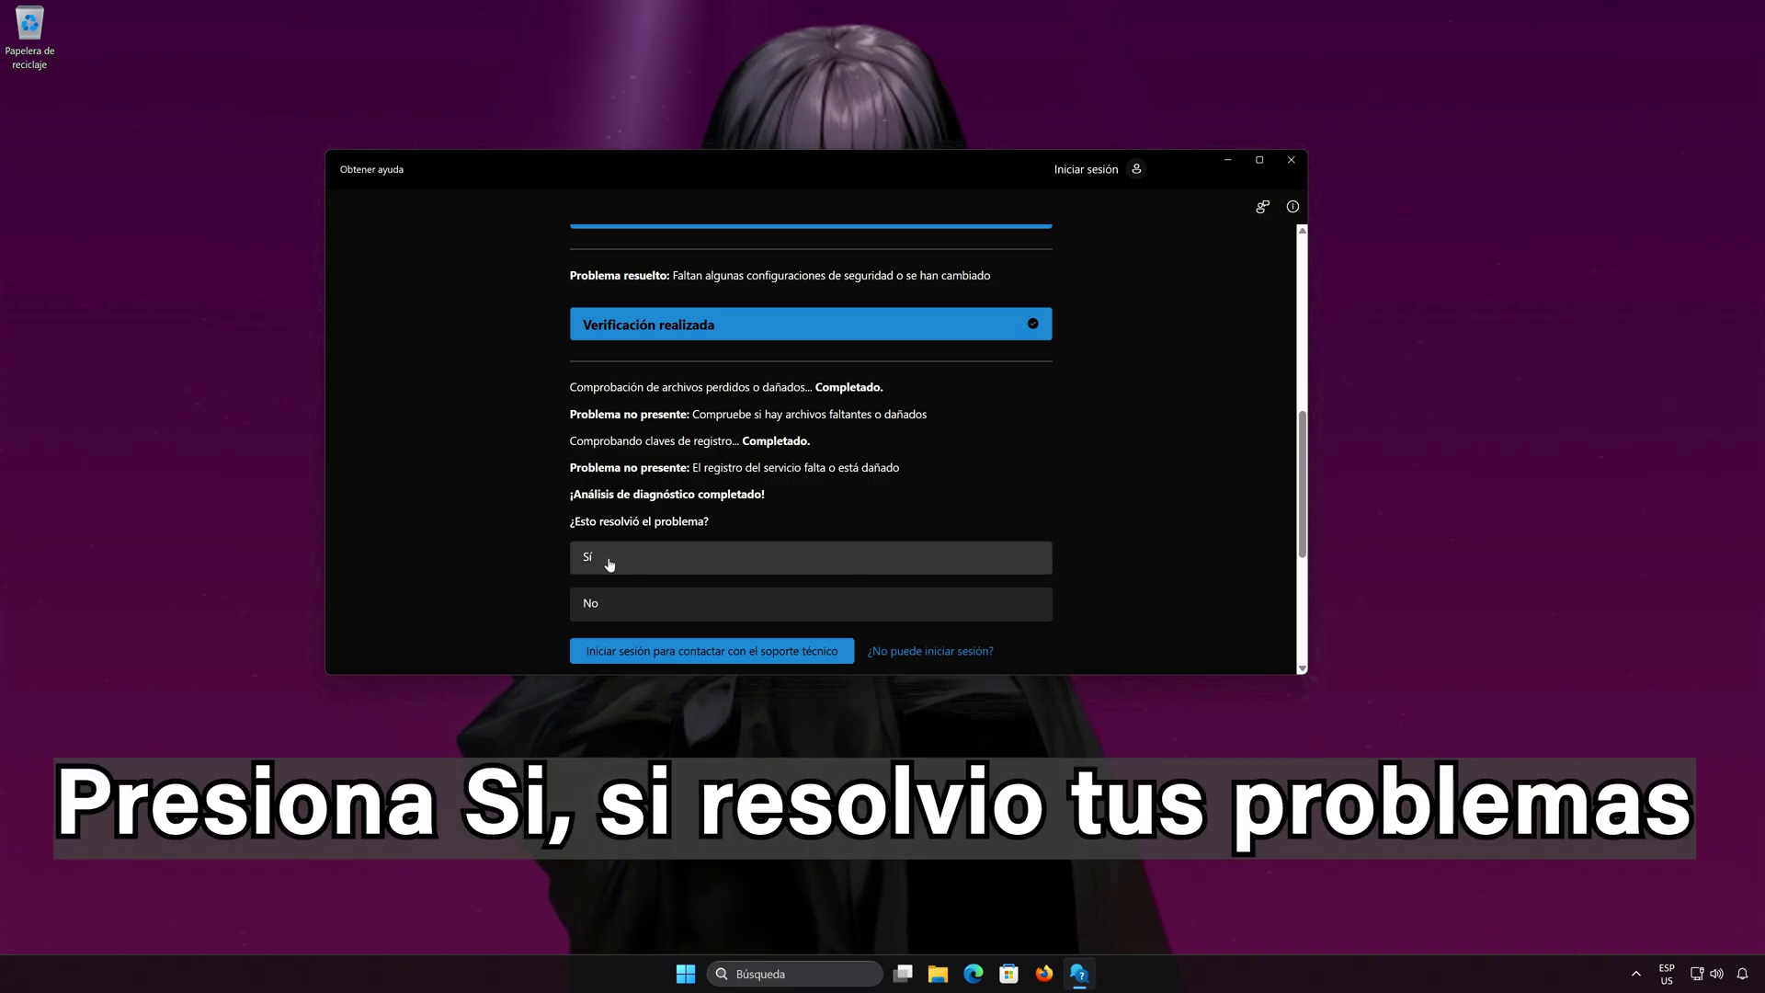
{"action": "left_click", "coordinate": [657, 564]}
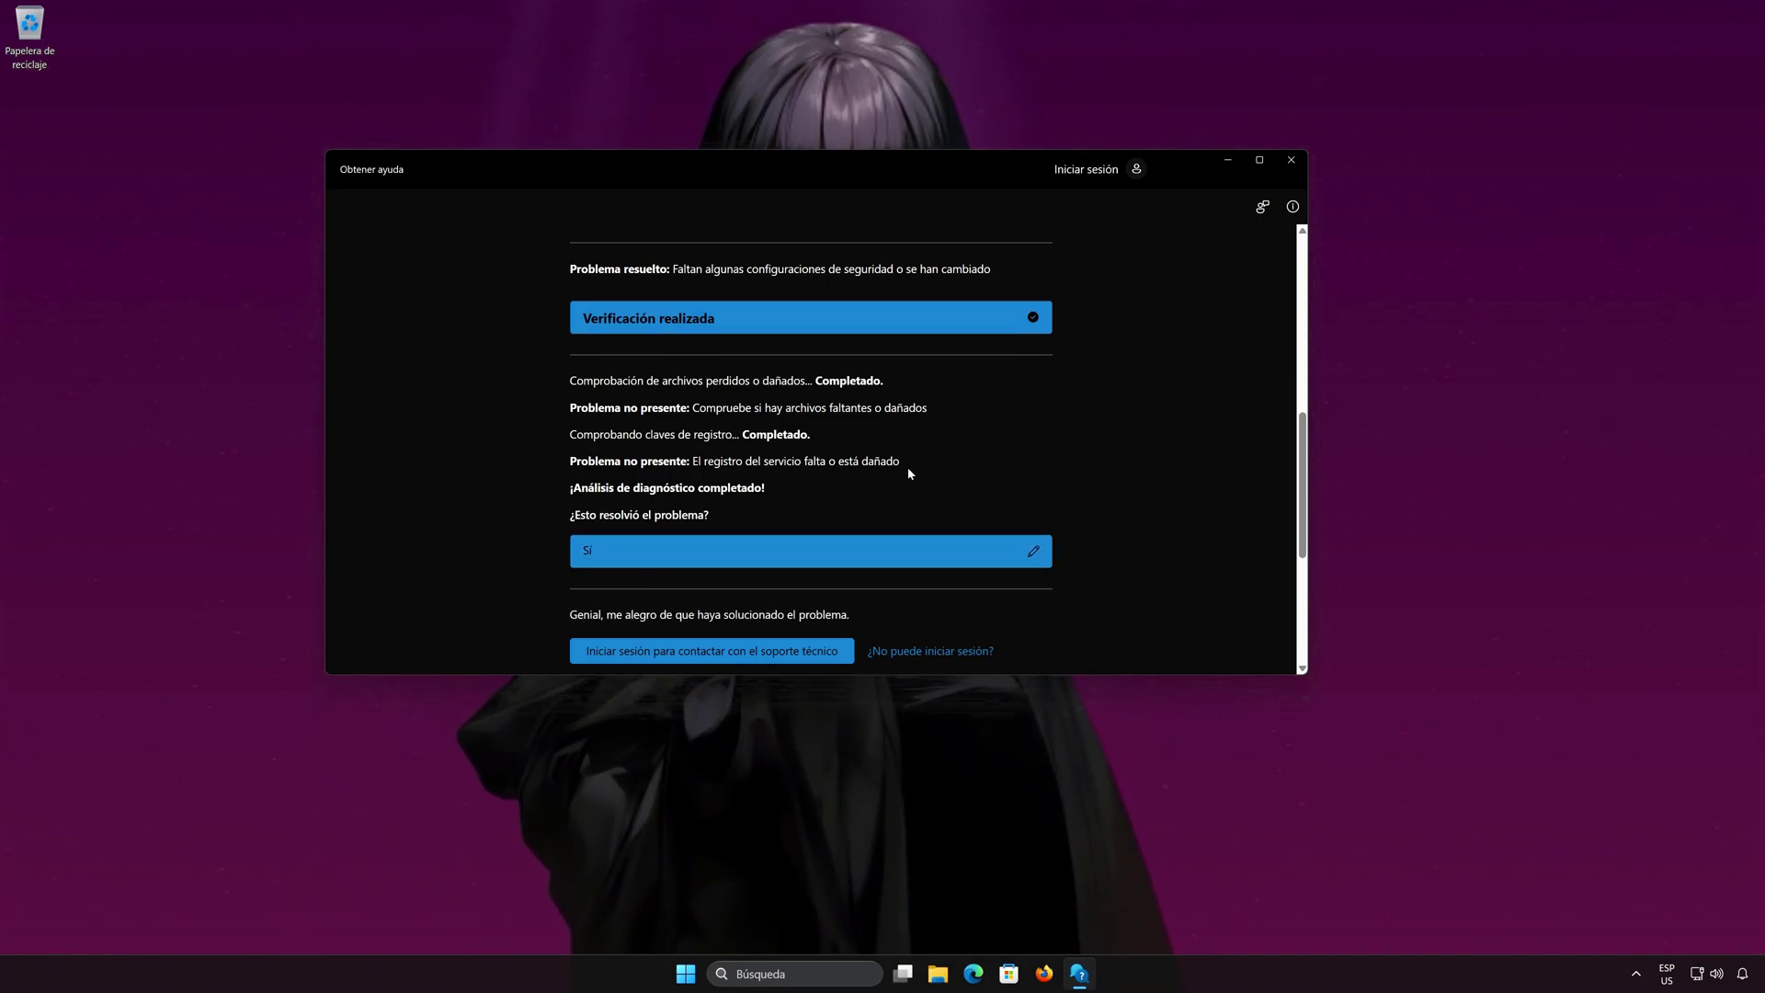
{"action": "left_click", "coordinate": [1291, 162]}
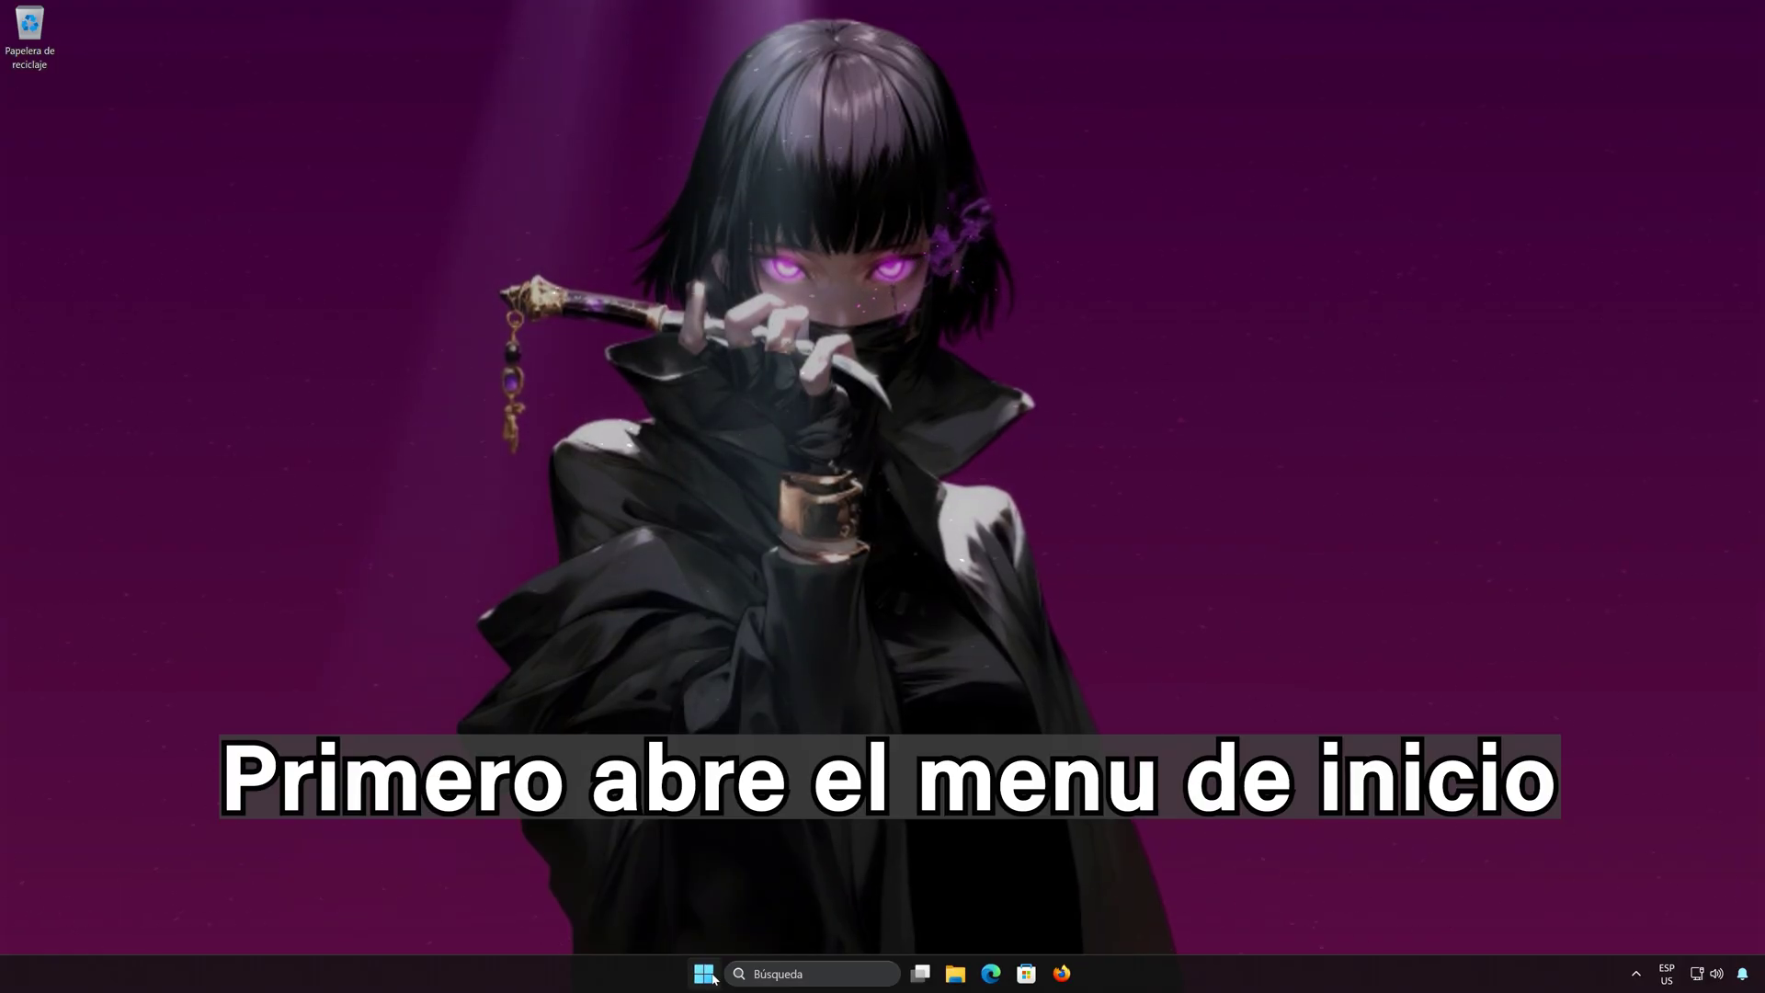
Search for "cmd" and run Símbolo del sistema as administrator, allowing it to make changes to the device.
{"action": "left_click", "coordinate": [708, 978]}
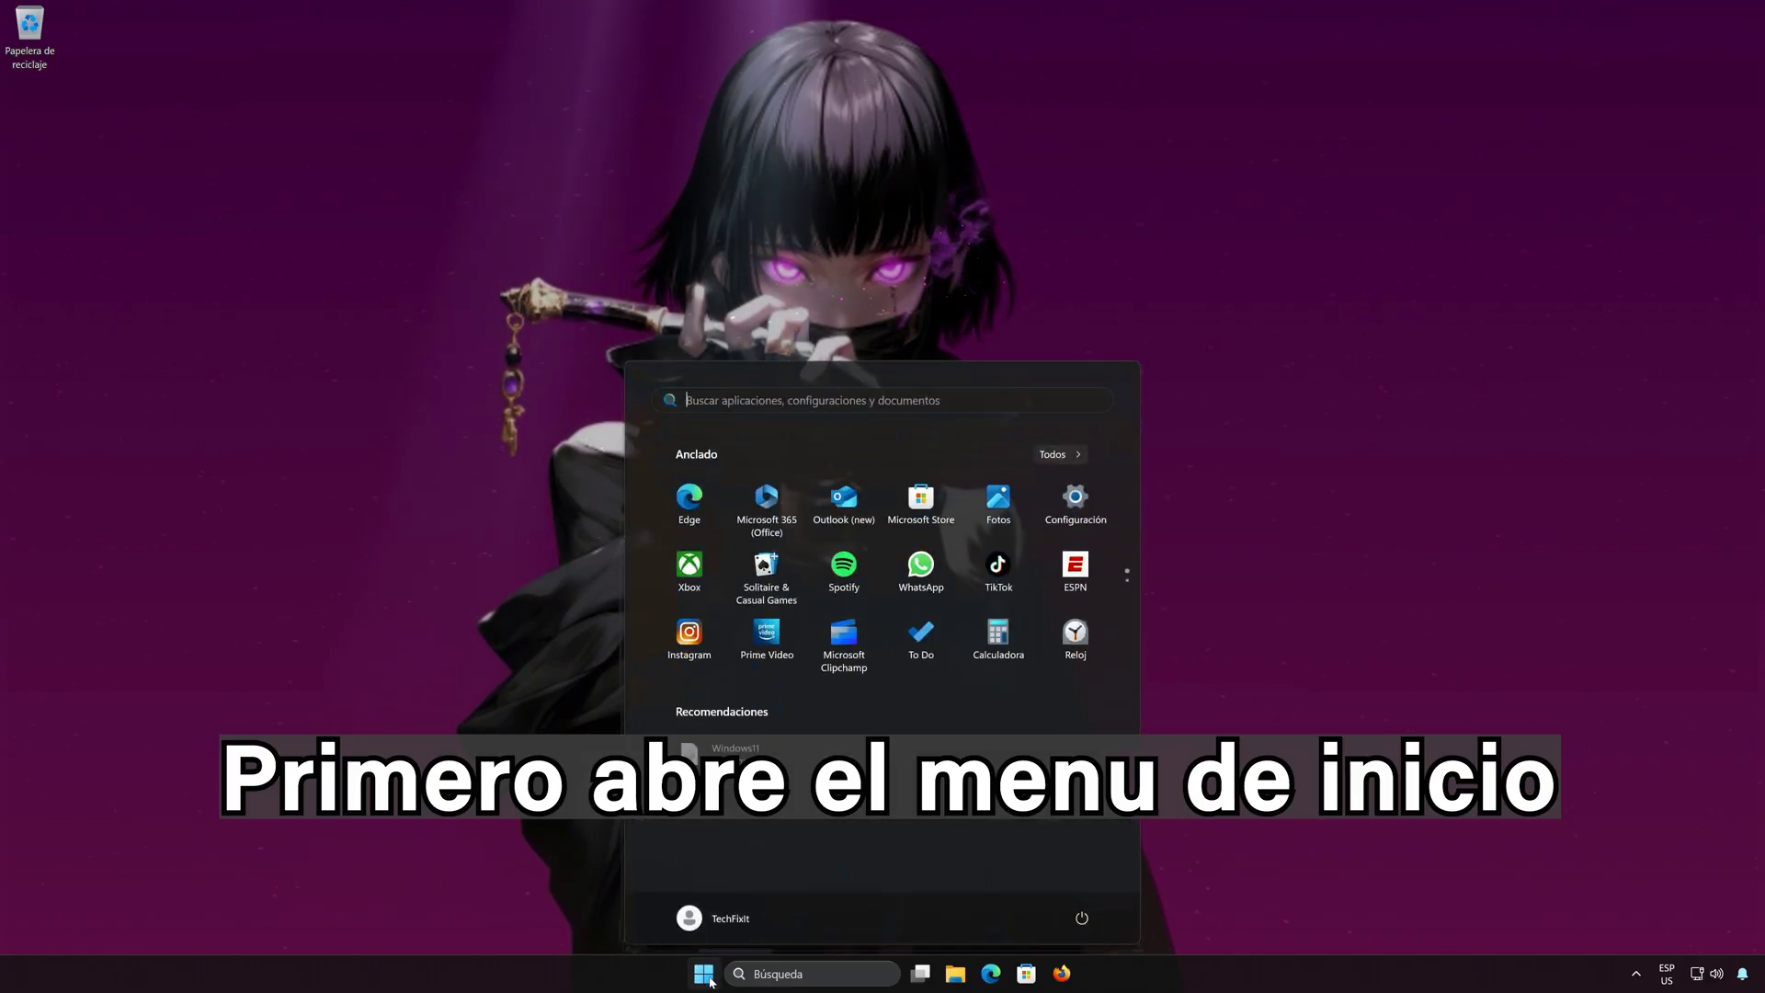
{"action": "type", "text": "cmd"}
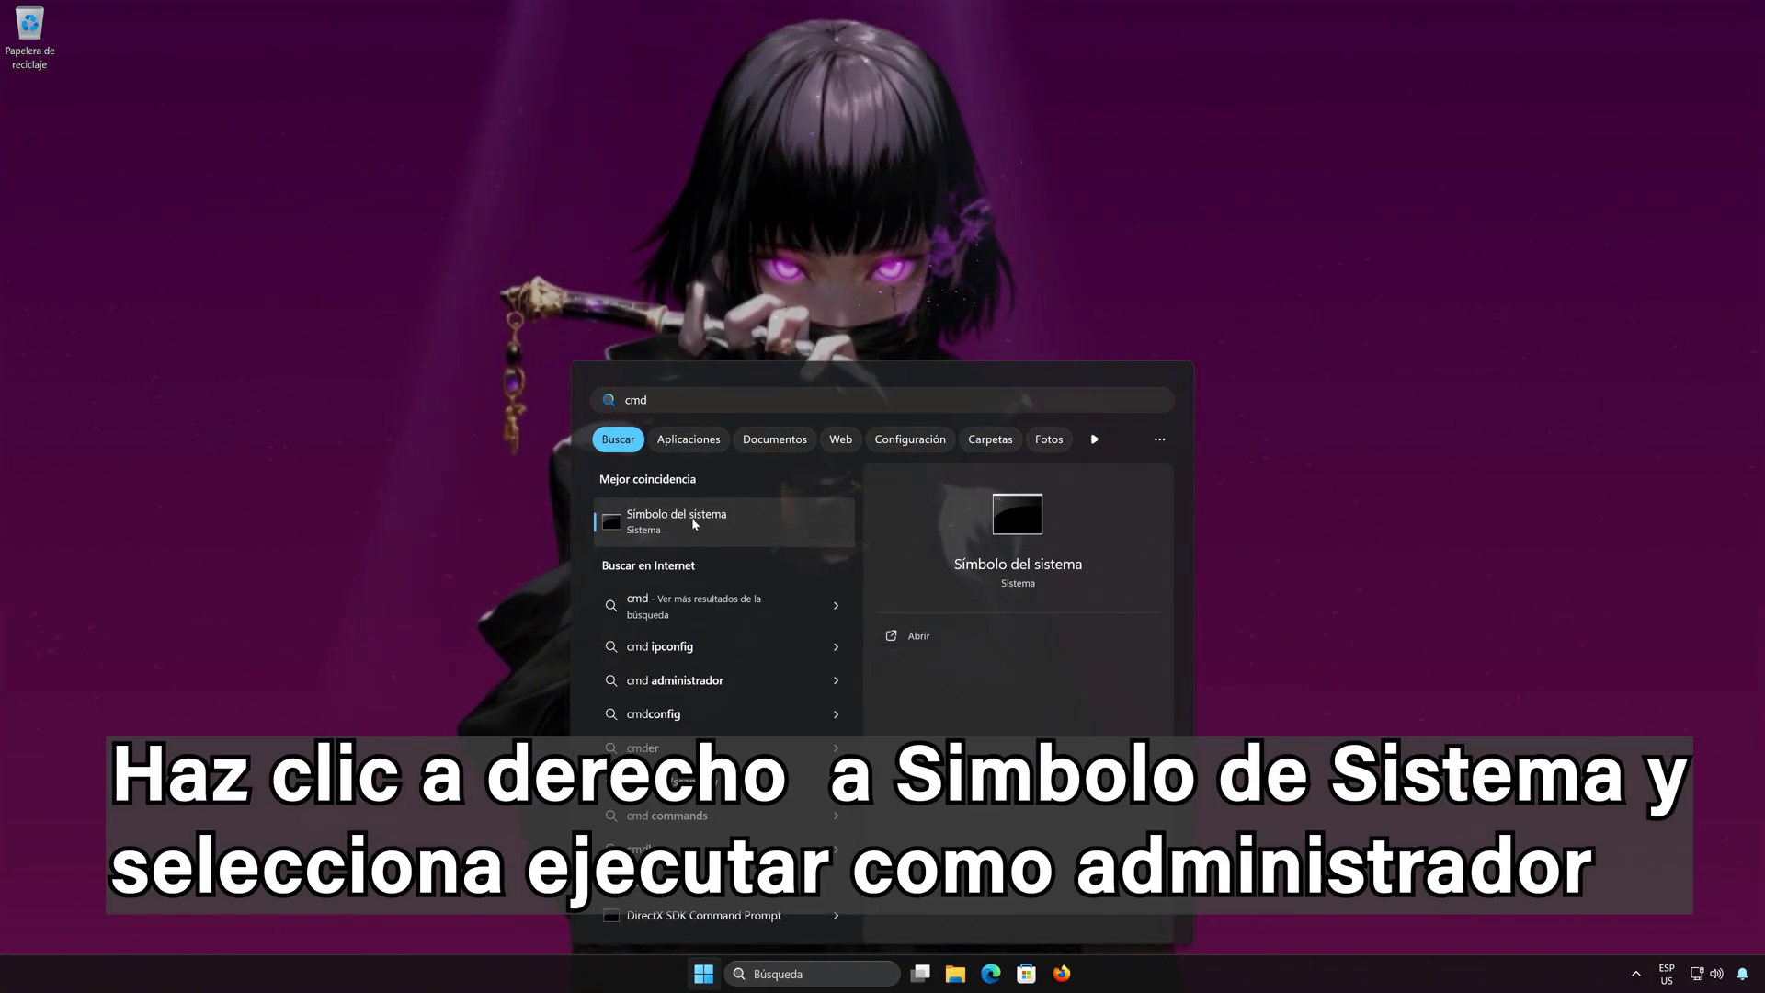
{"action": "right_click", "coordinate": [694, 524]}
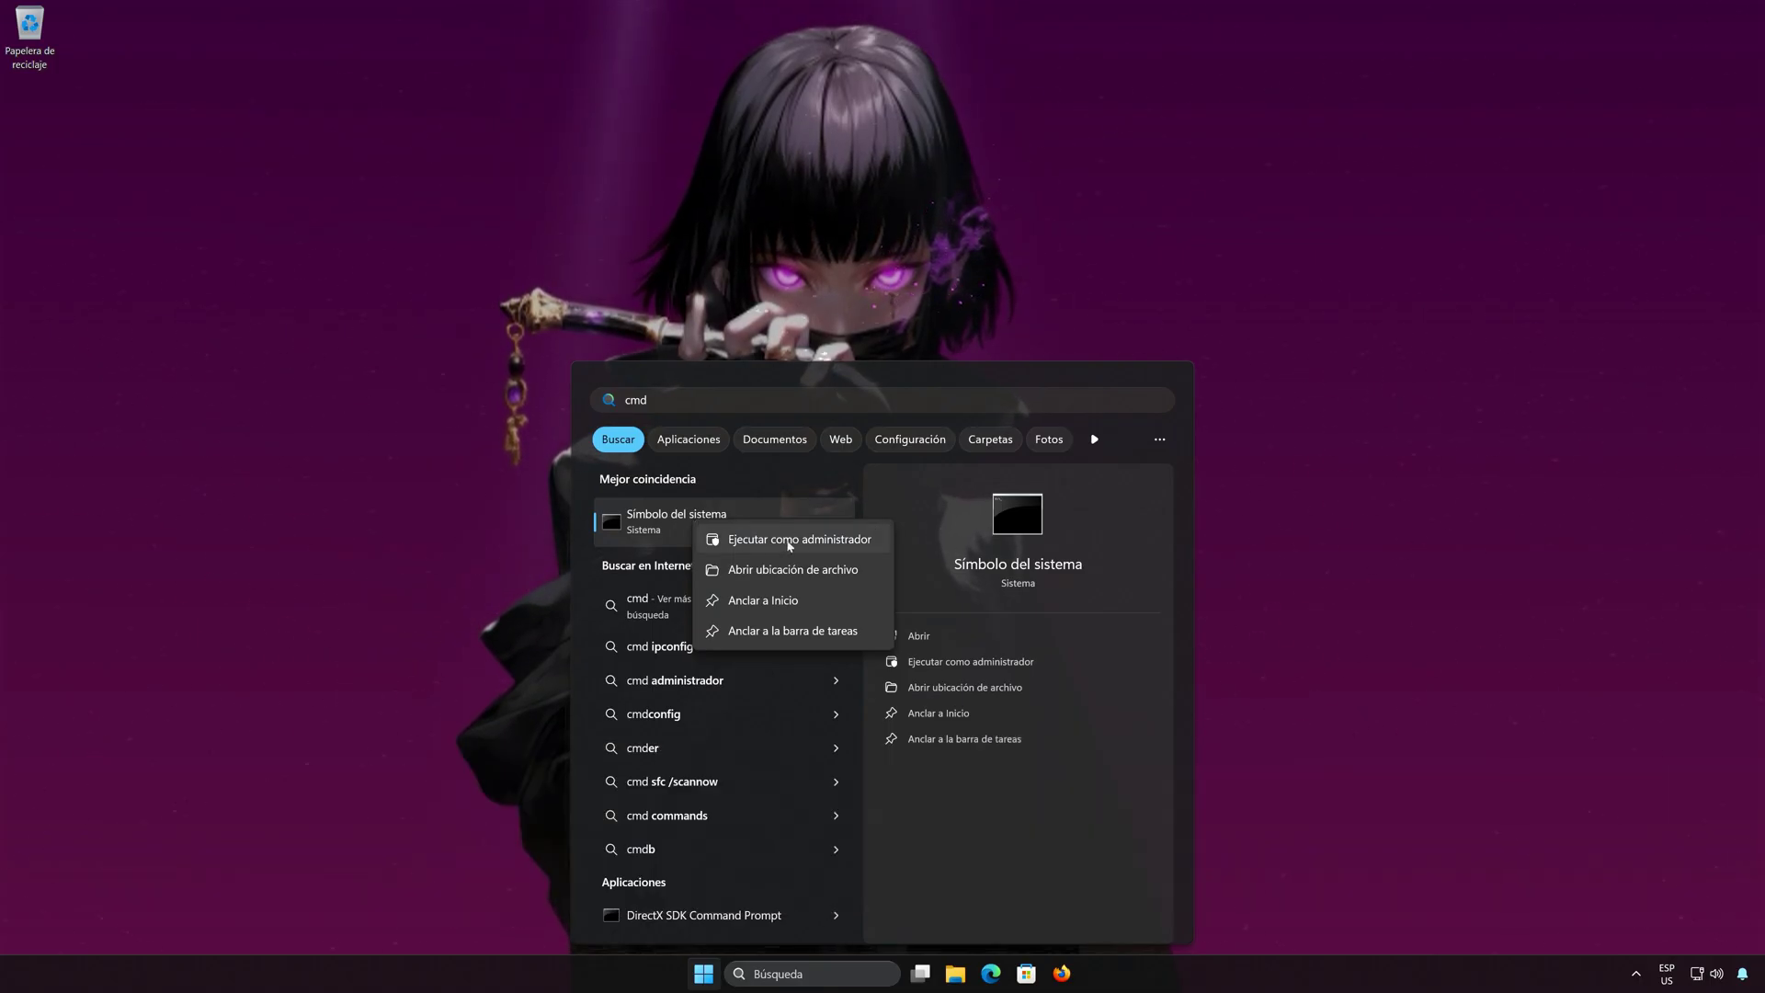
{"action": "left_click", "coordinate": [817, 542]}
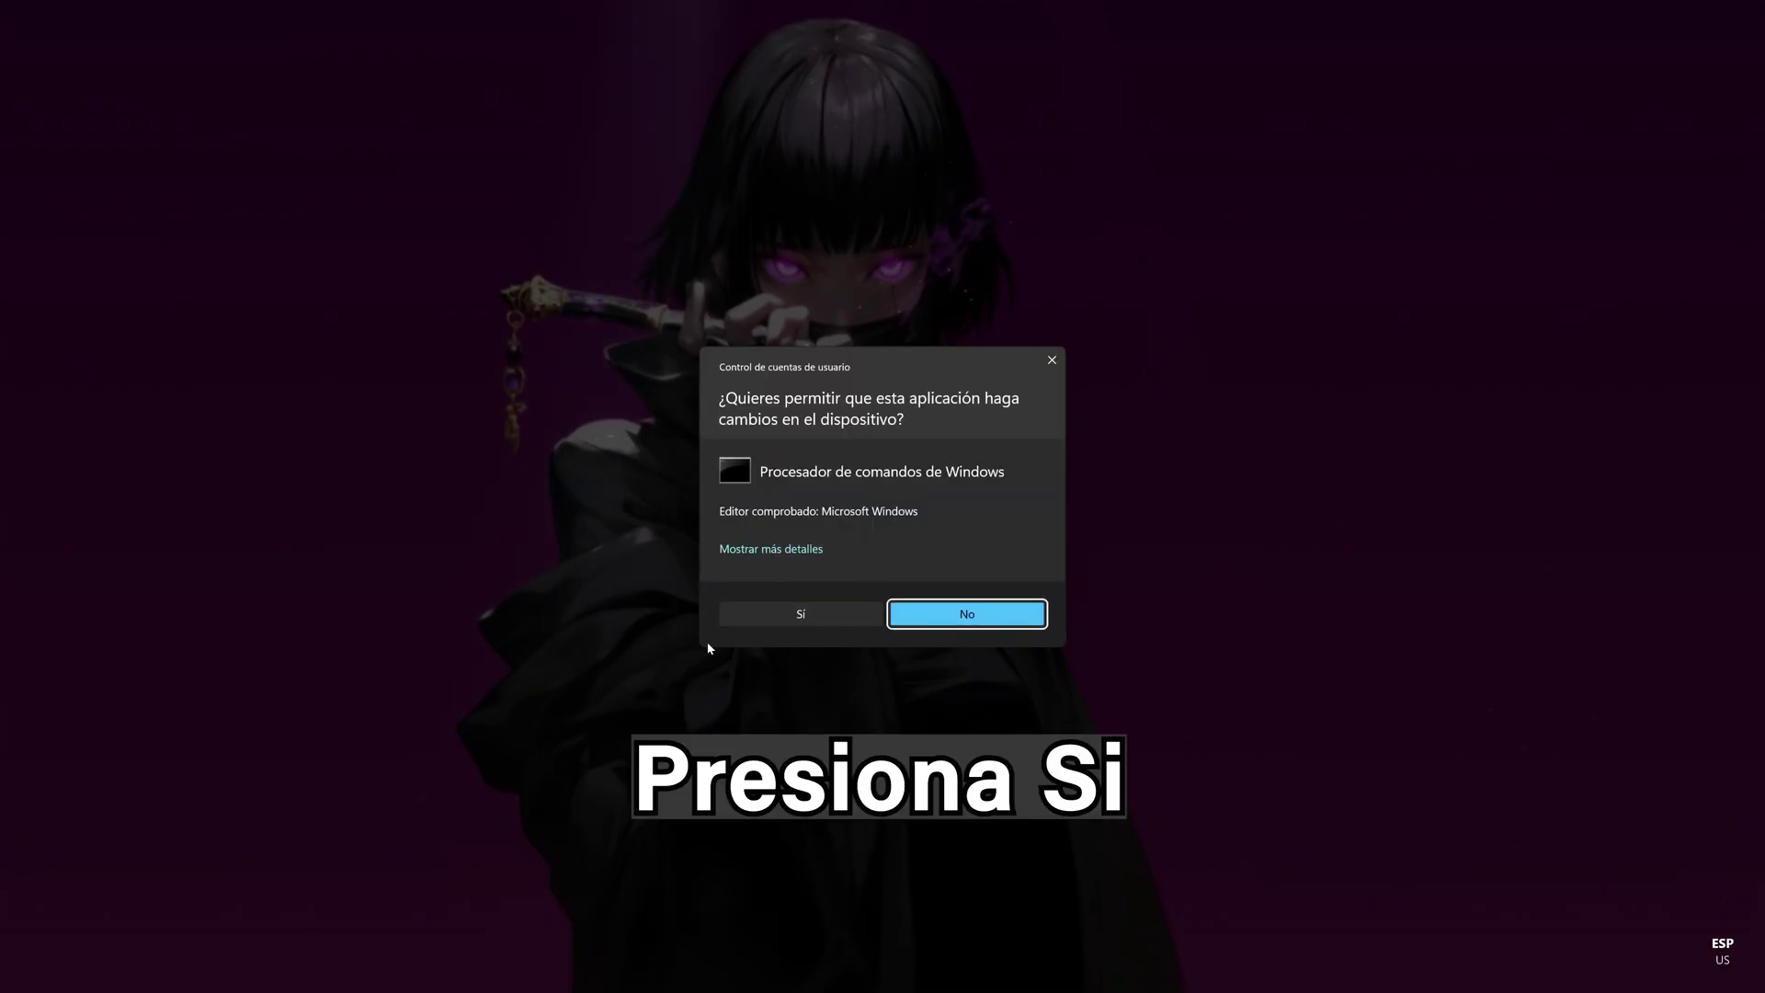
{"action": "left_click", "coordinate": [780, 616]}
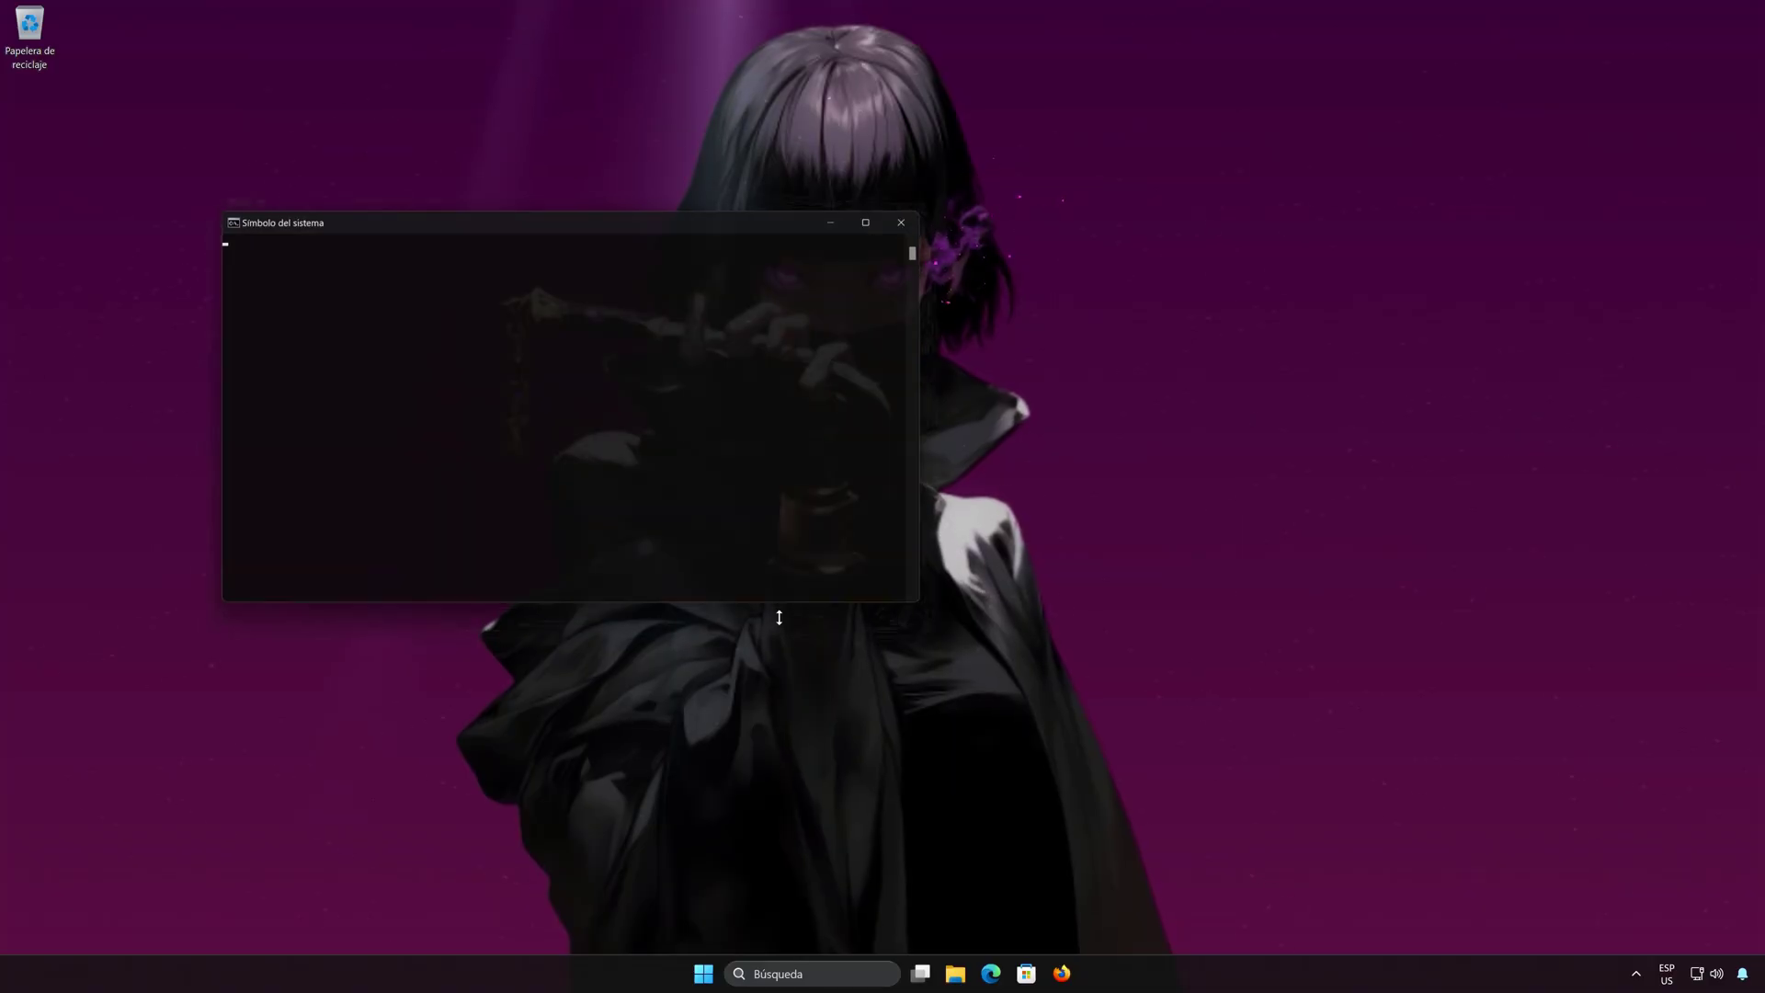
Scan and repair the system files with "sfc /scannow" in the elevated Command Prompt, and exit the prompt.
{"action": "left_click_drag", "start_coordinate": [633, 214], "coordinate": [954, 276]}
{"action": "type", "text": "s"}
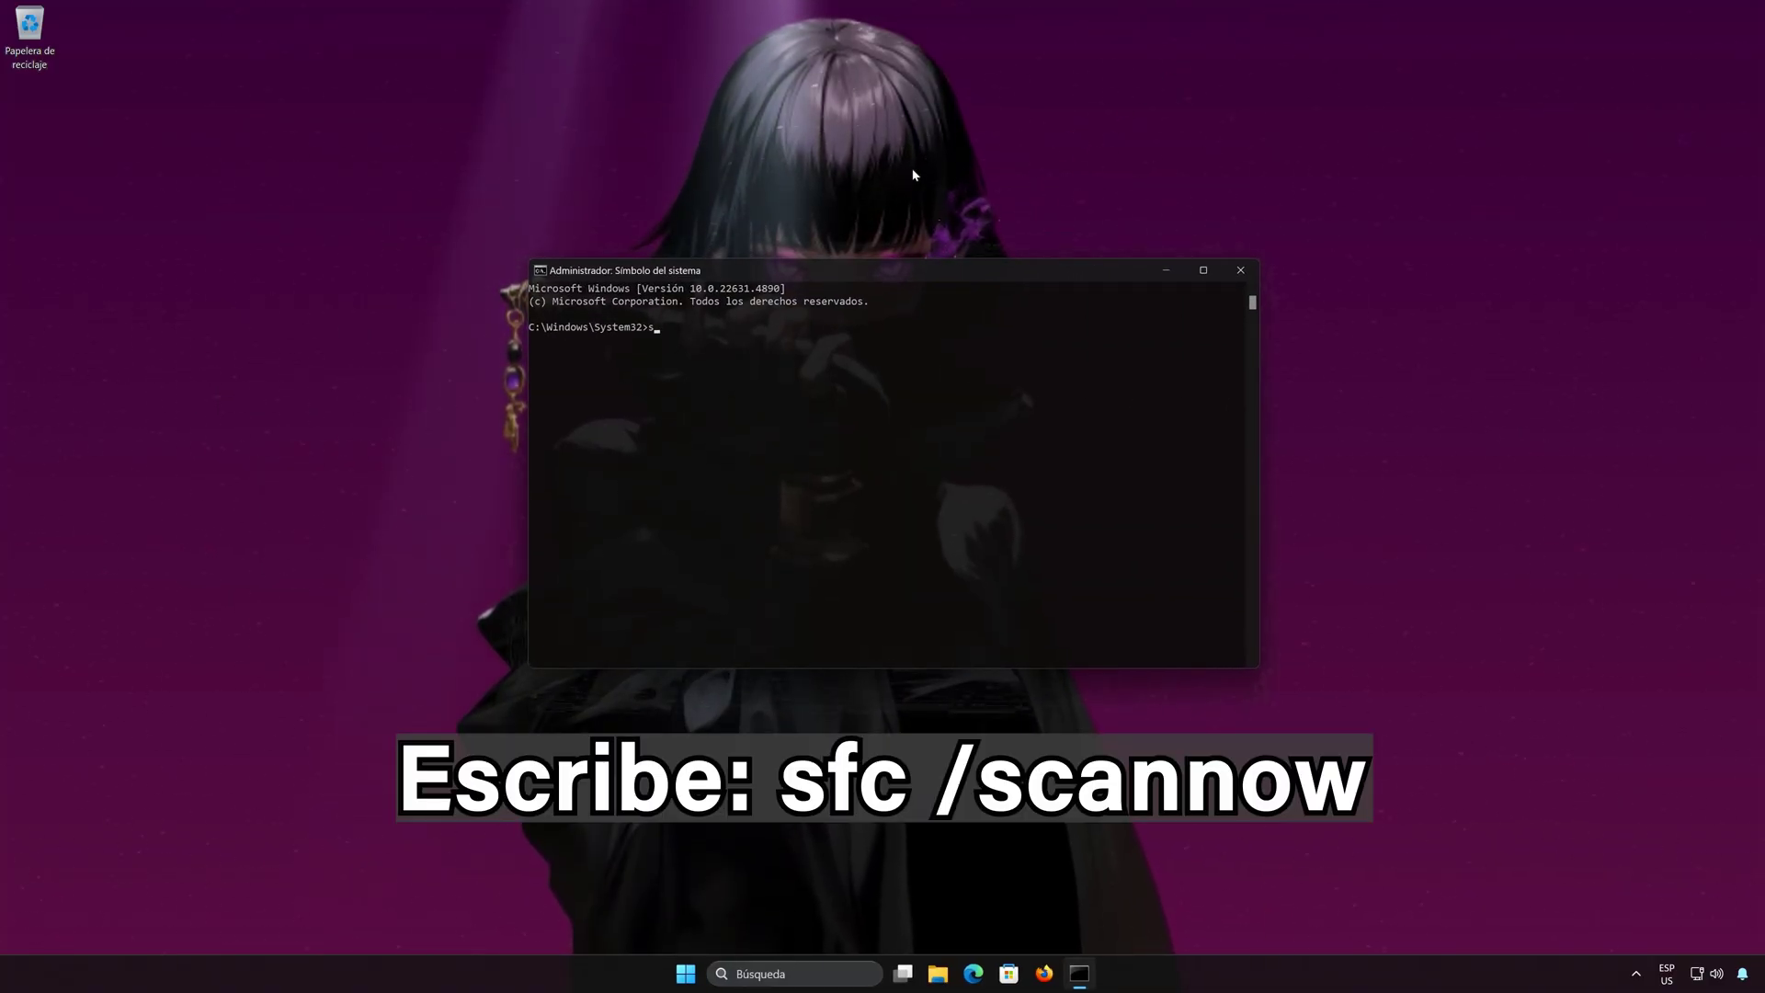
{"action": "type", "text": "fc /scannow"}
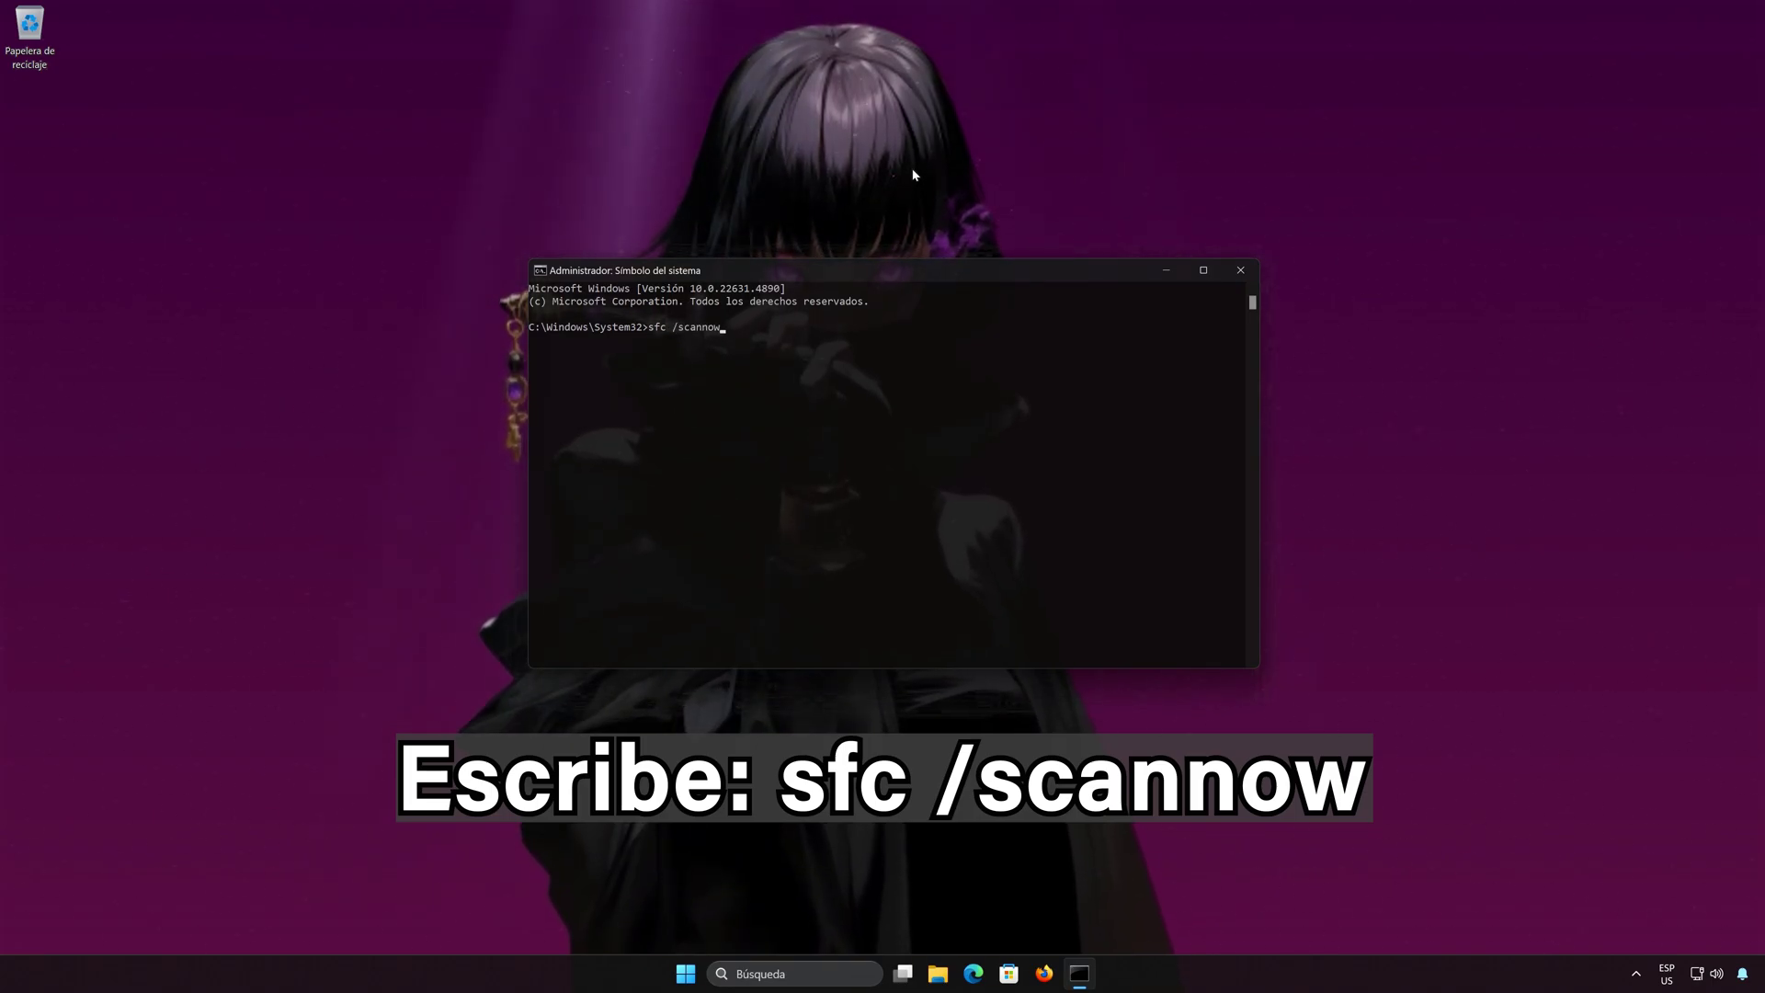
{"action": "key", "text": "Return"}
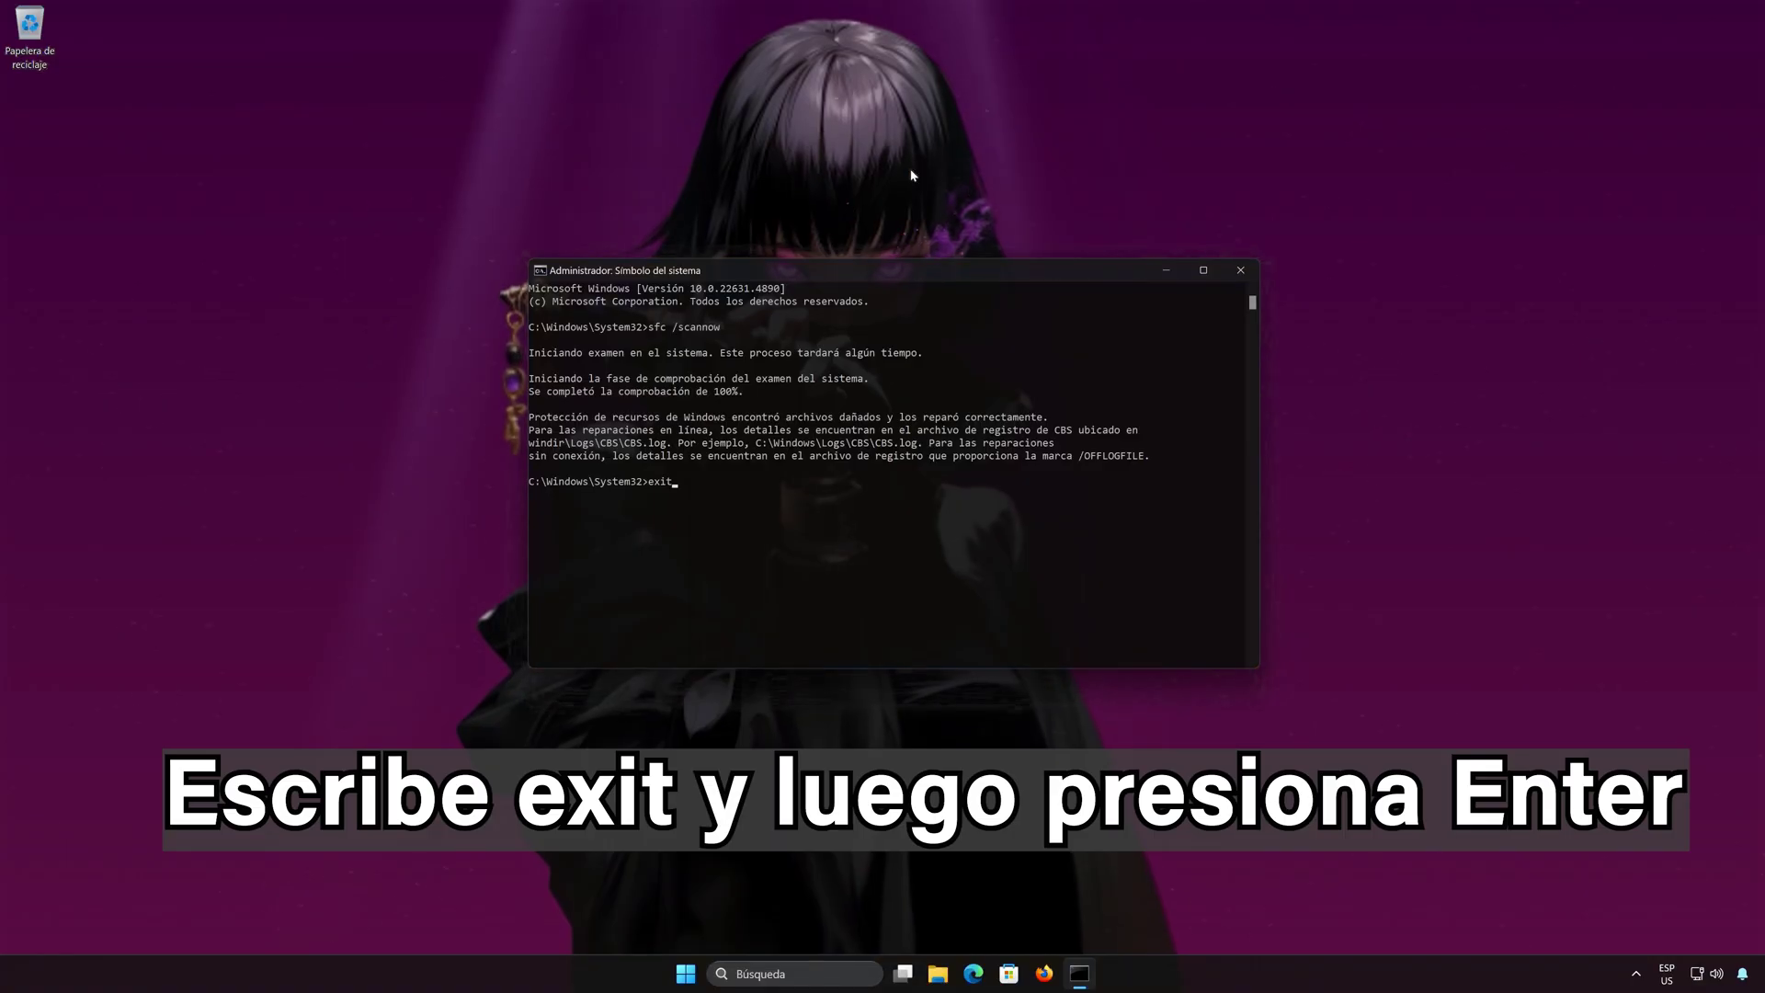
{"action": "type", "text": "it"}
{"action": "key", "text": "Return"}
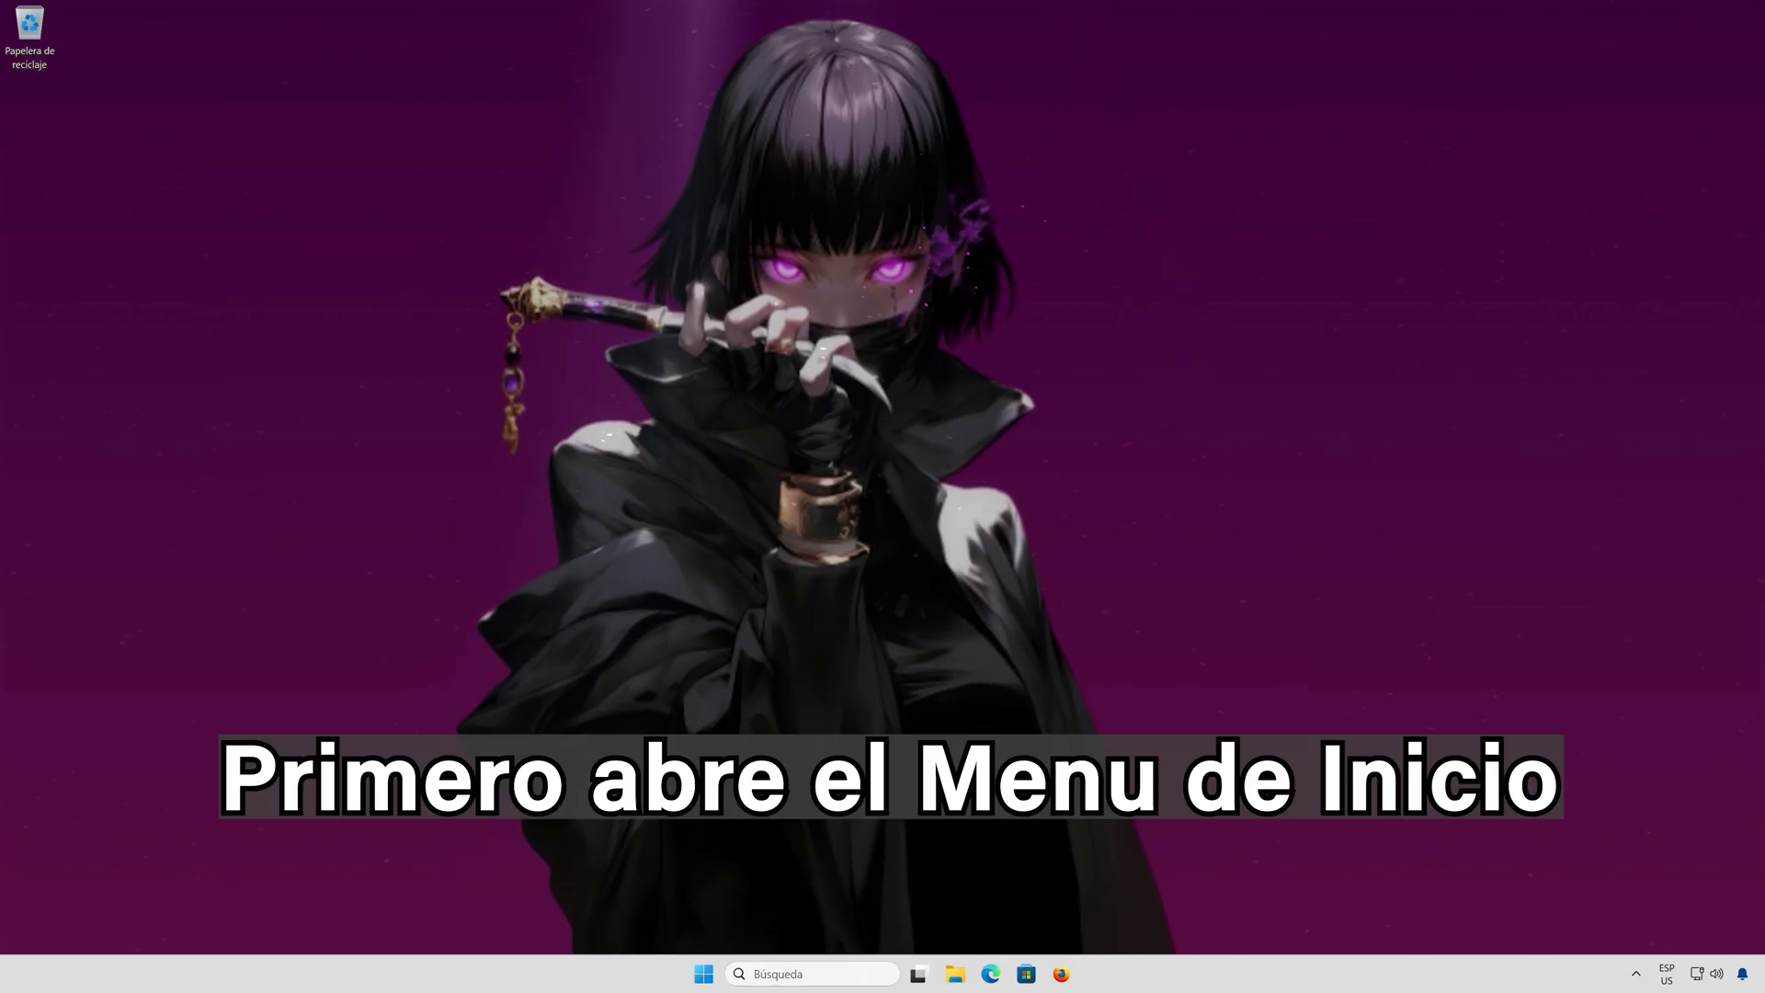
Open the Recuperación page of the Windows system settings and request a restart into Inicio avanzado.
{"action": "left_click", "coordinate": [714, 976]}
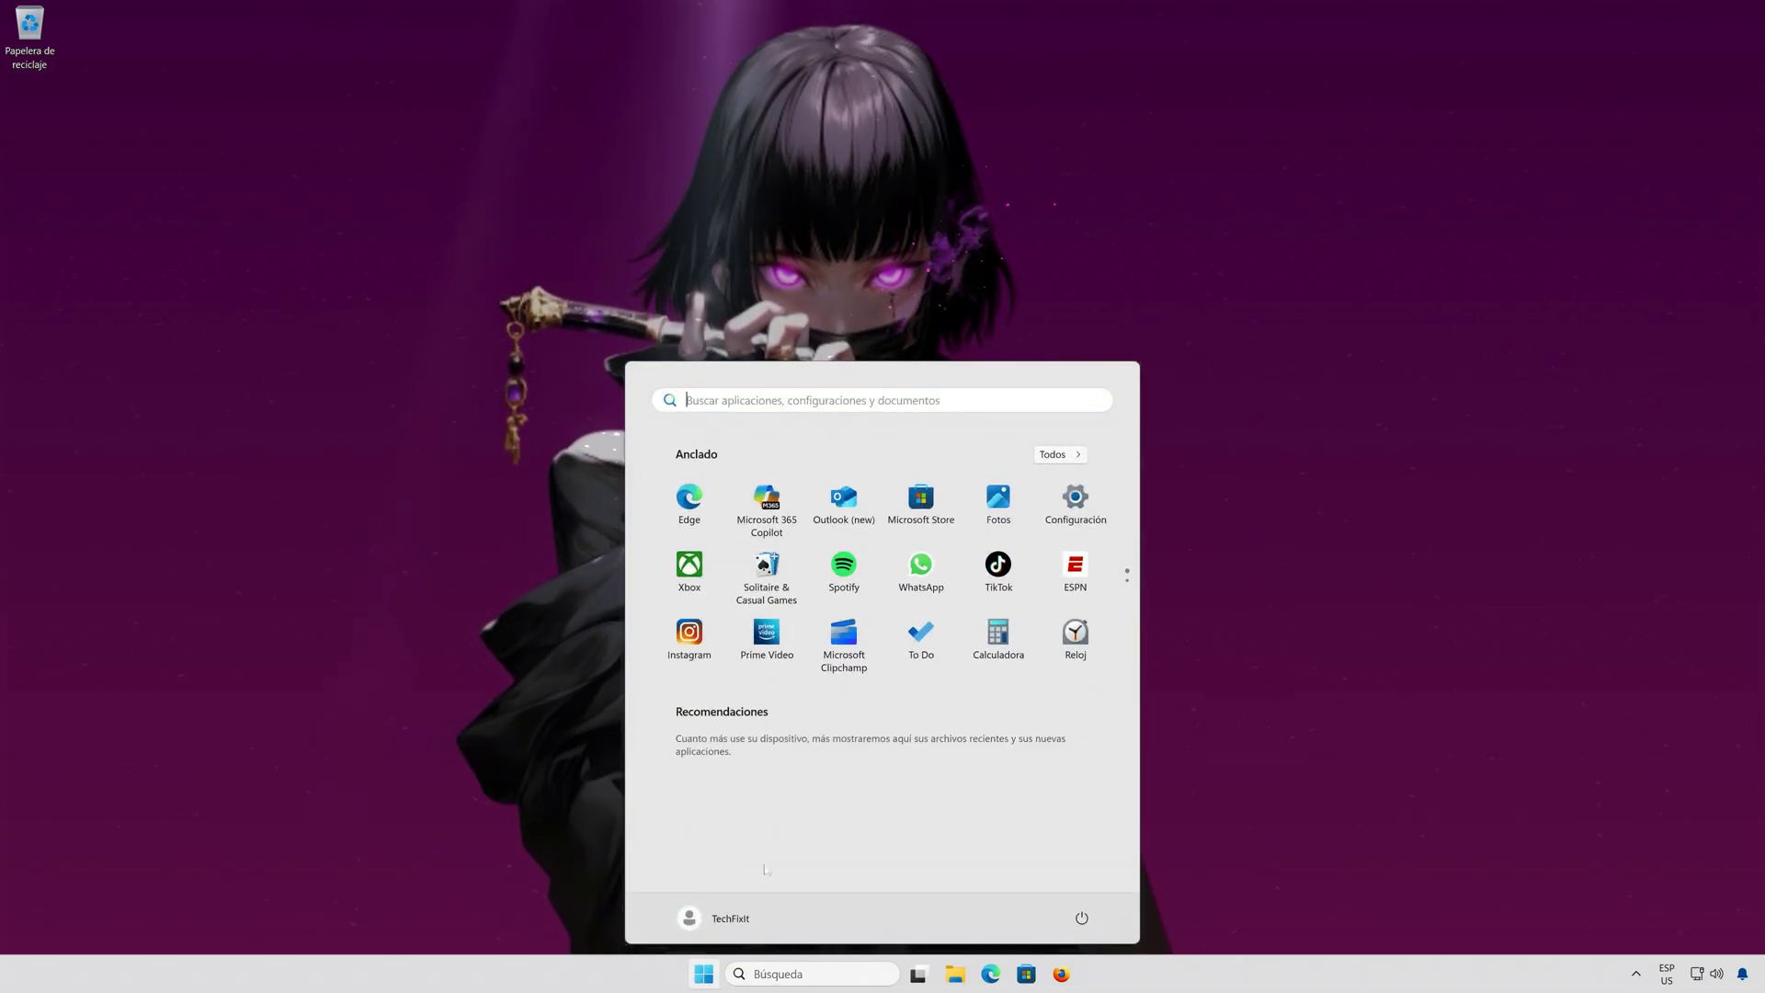
{"action": "left_click", "coordinate": [1076, 506]}
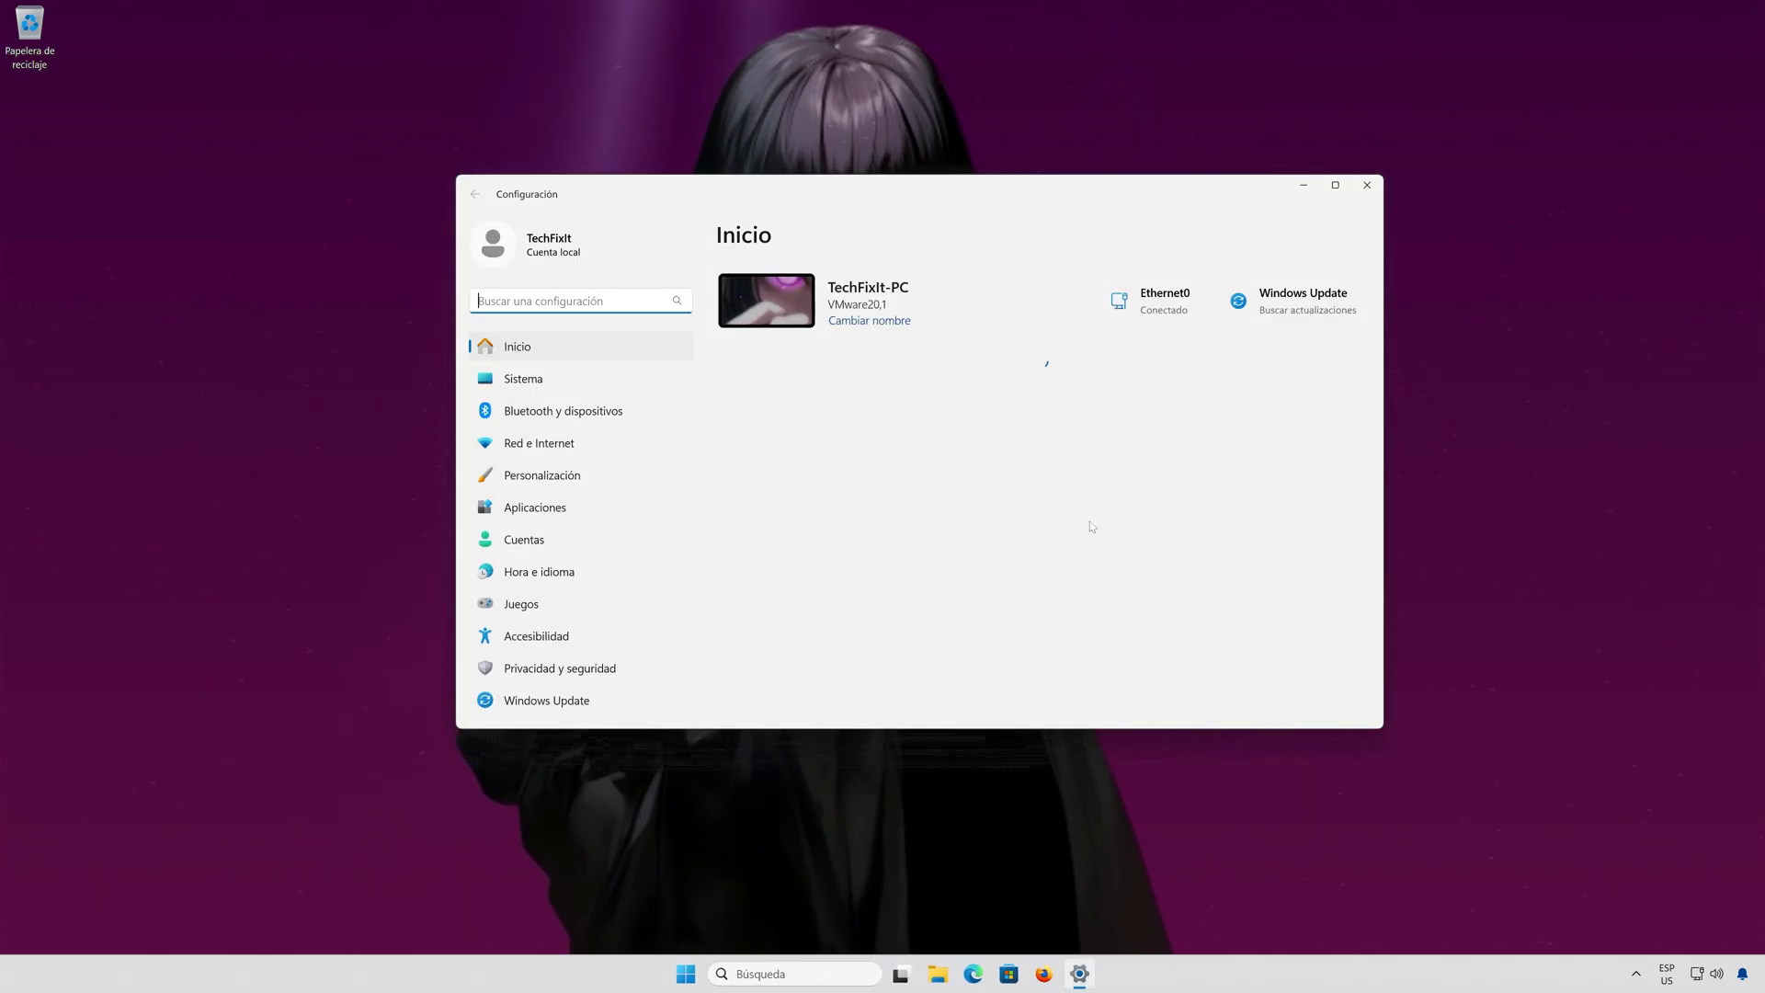
{"action": "left_click", "coordinate": [533, 378]}
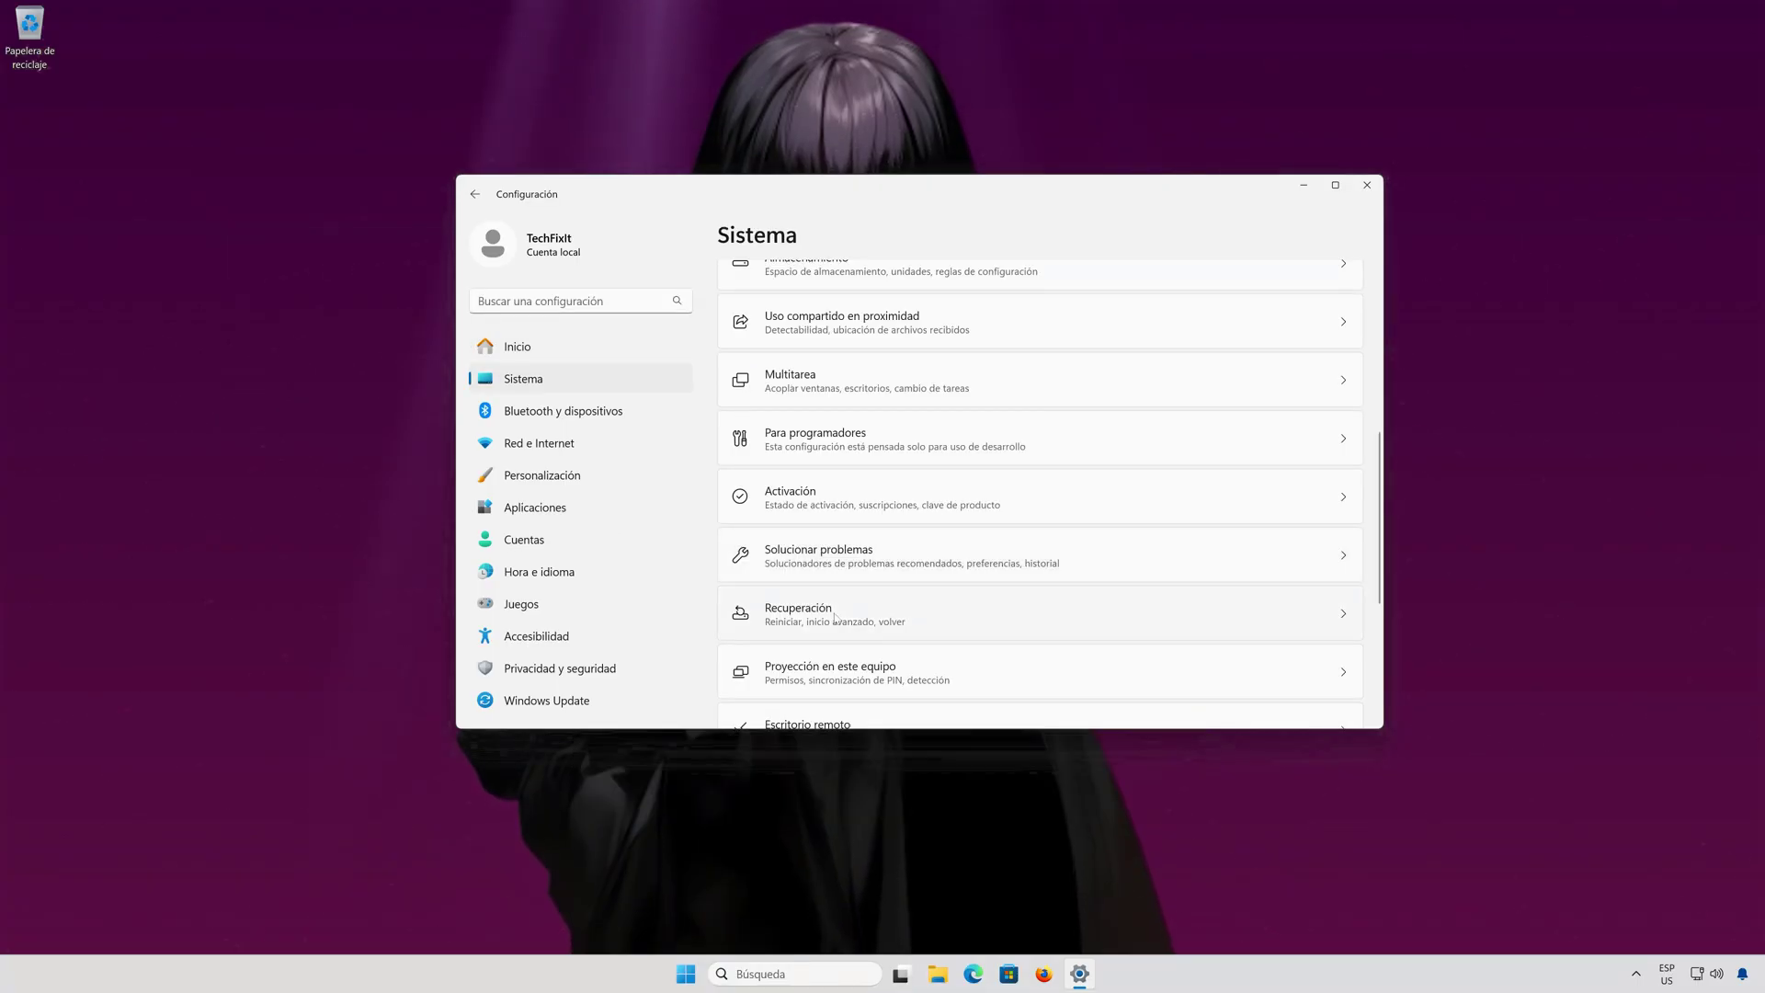
{"action": "left_click", "coordinate": [845, 608]}
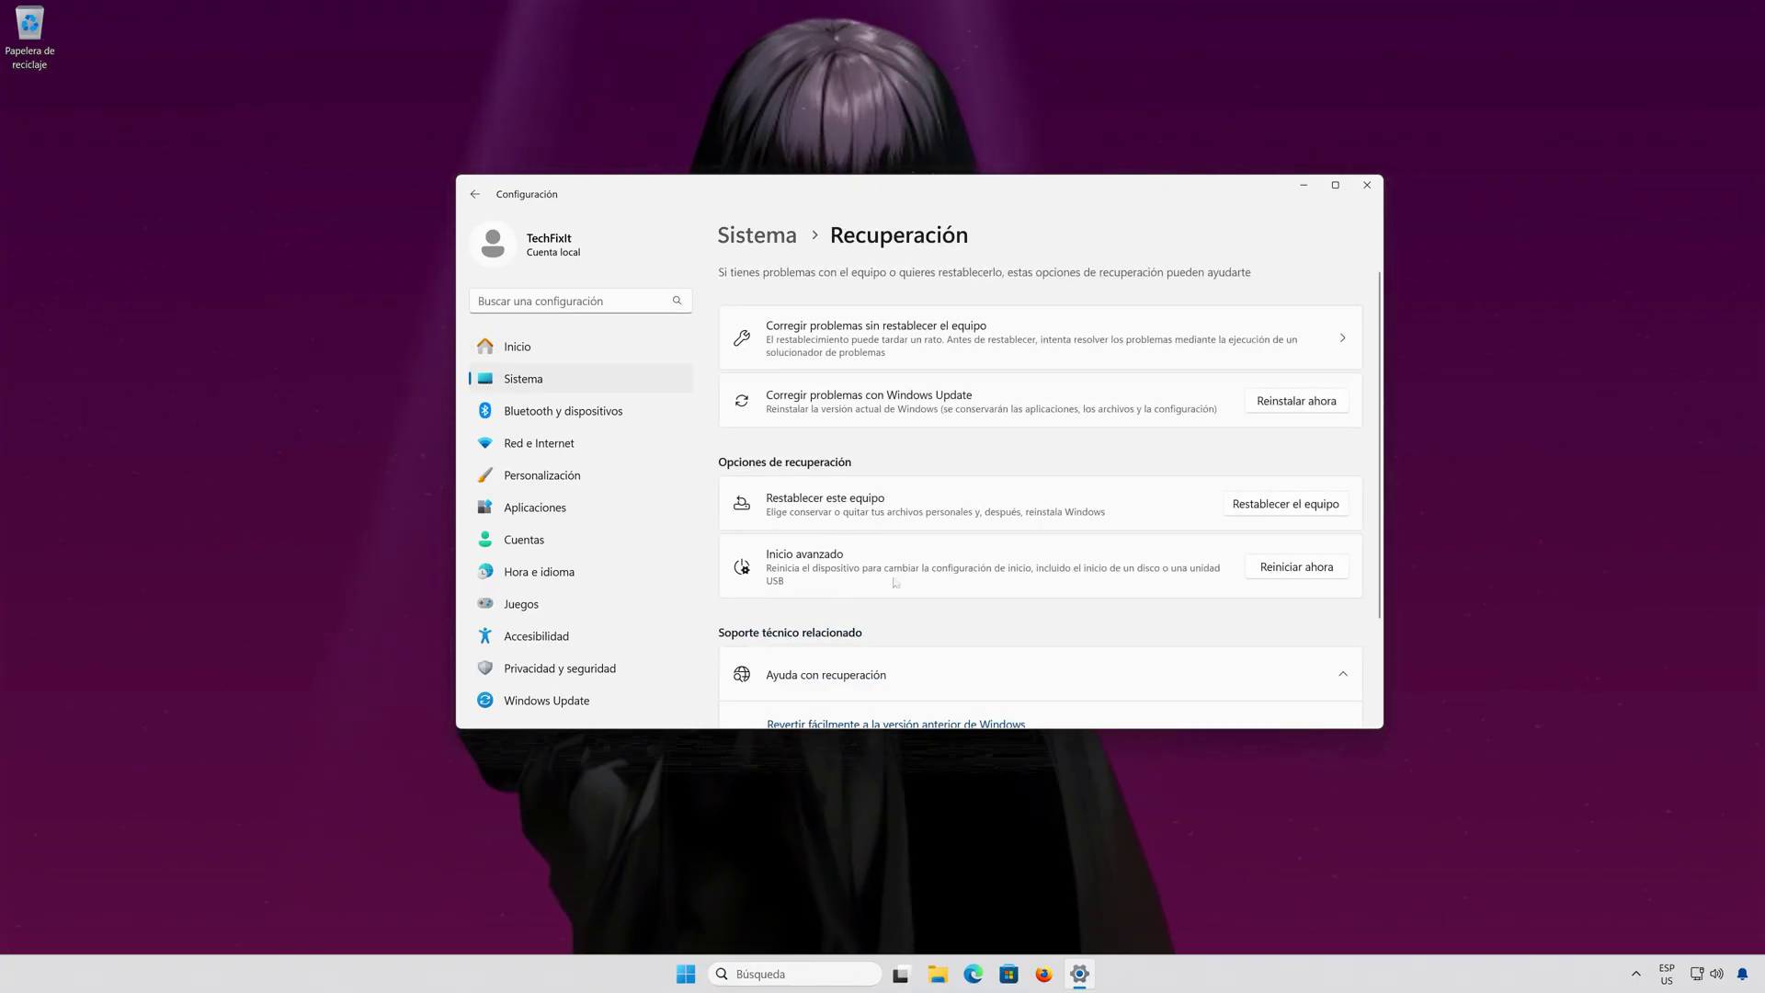
{"action": "left_click", "coordinate": [1299, 569]}
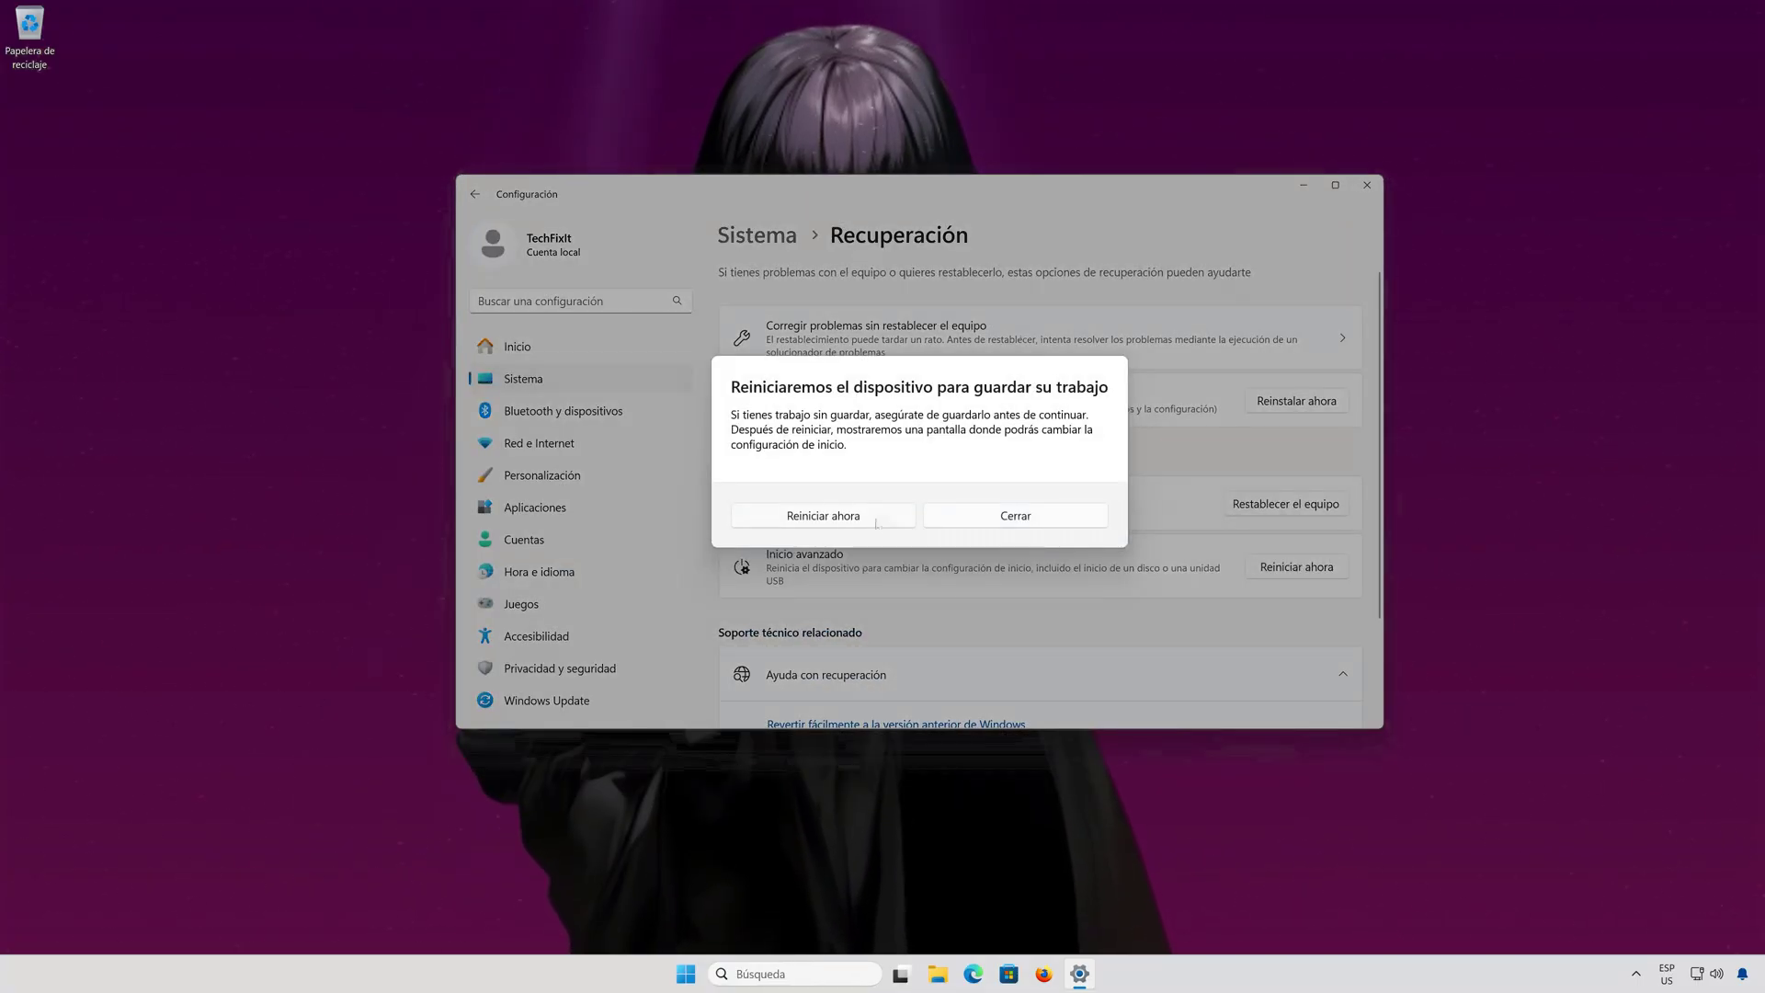
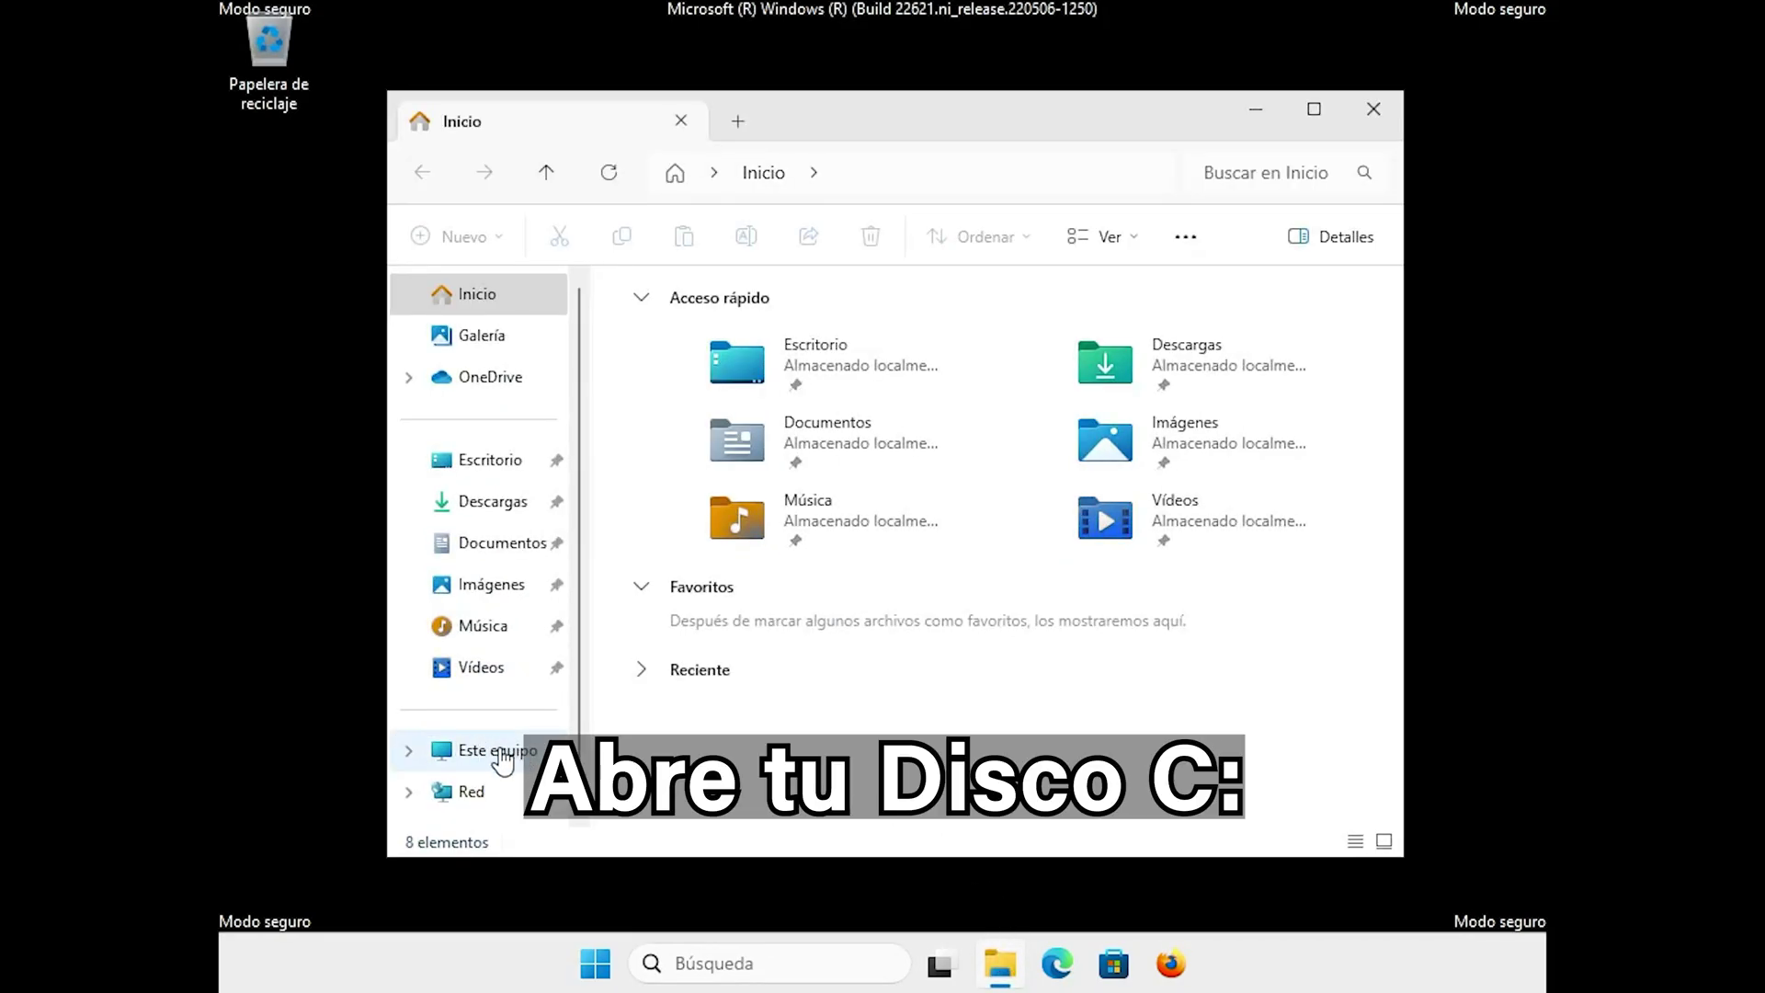
Open the Windows folder on Disco local (C:) in File Explorer.
{"action": "left_click", "coordinate": [410, 752]}
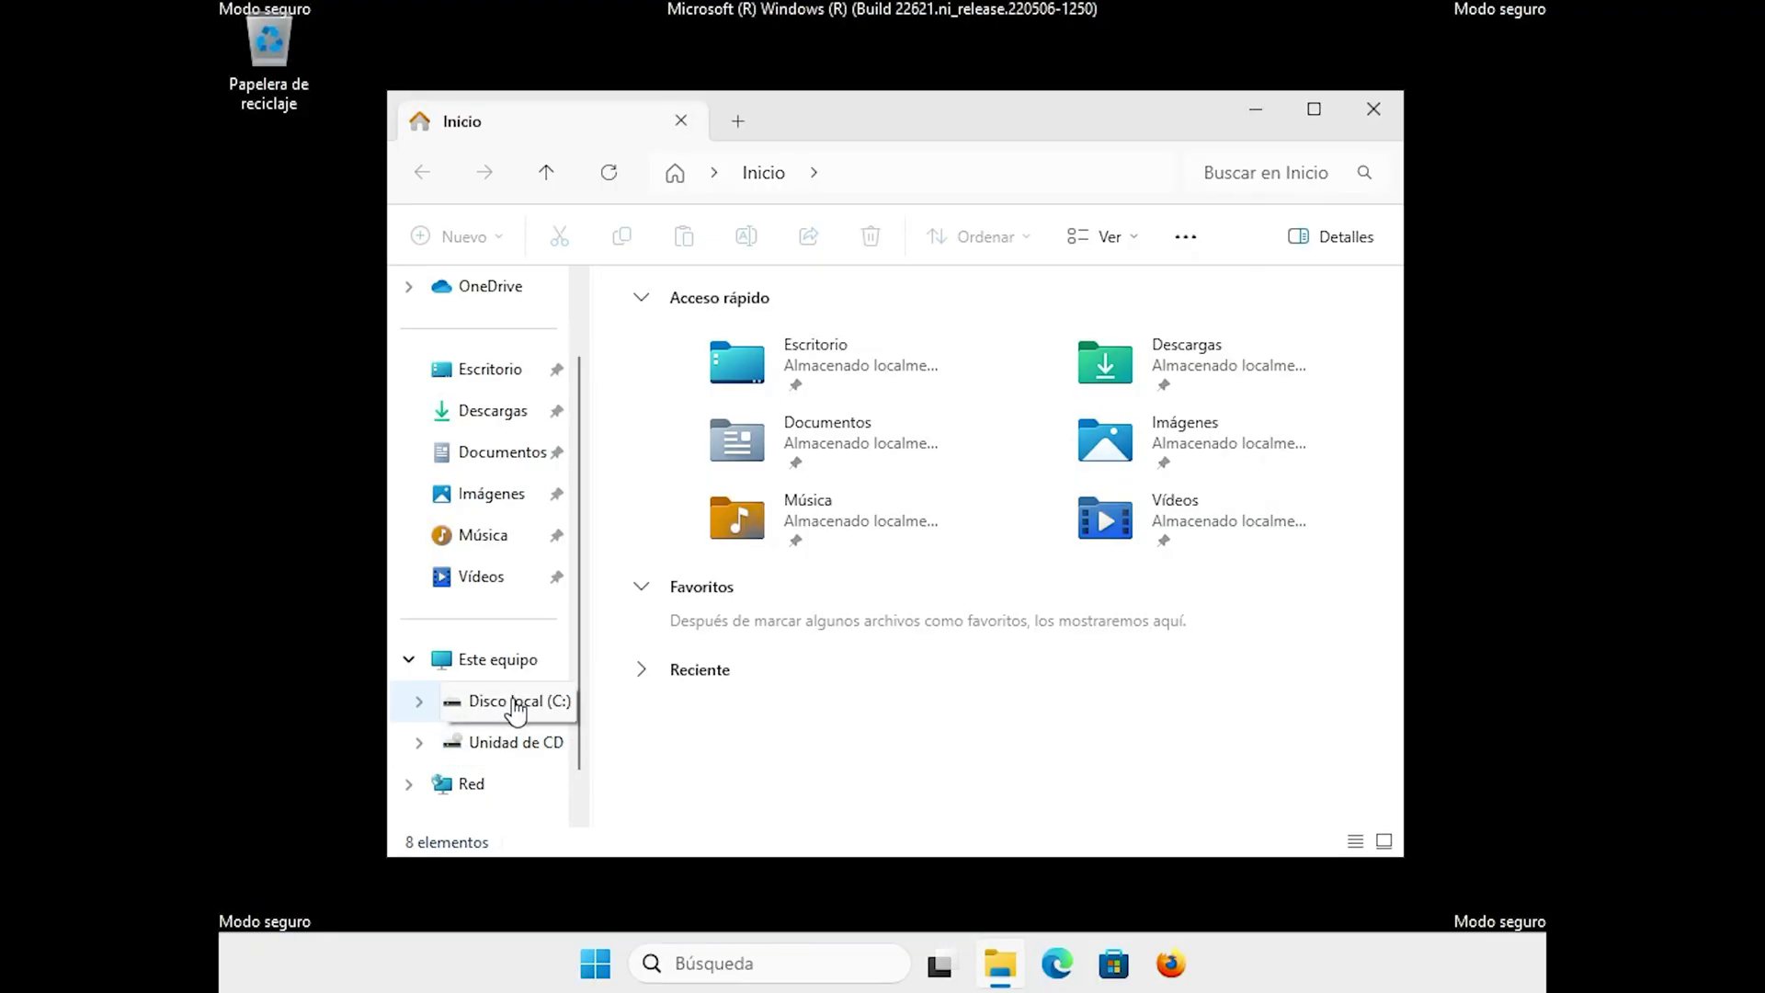
{"action": "left_click", "coordinate": [476, 659]}
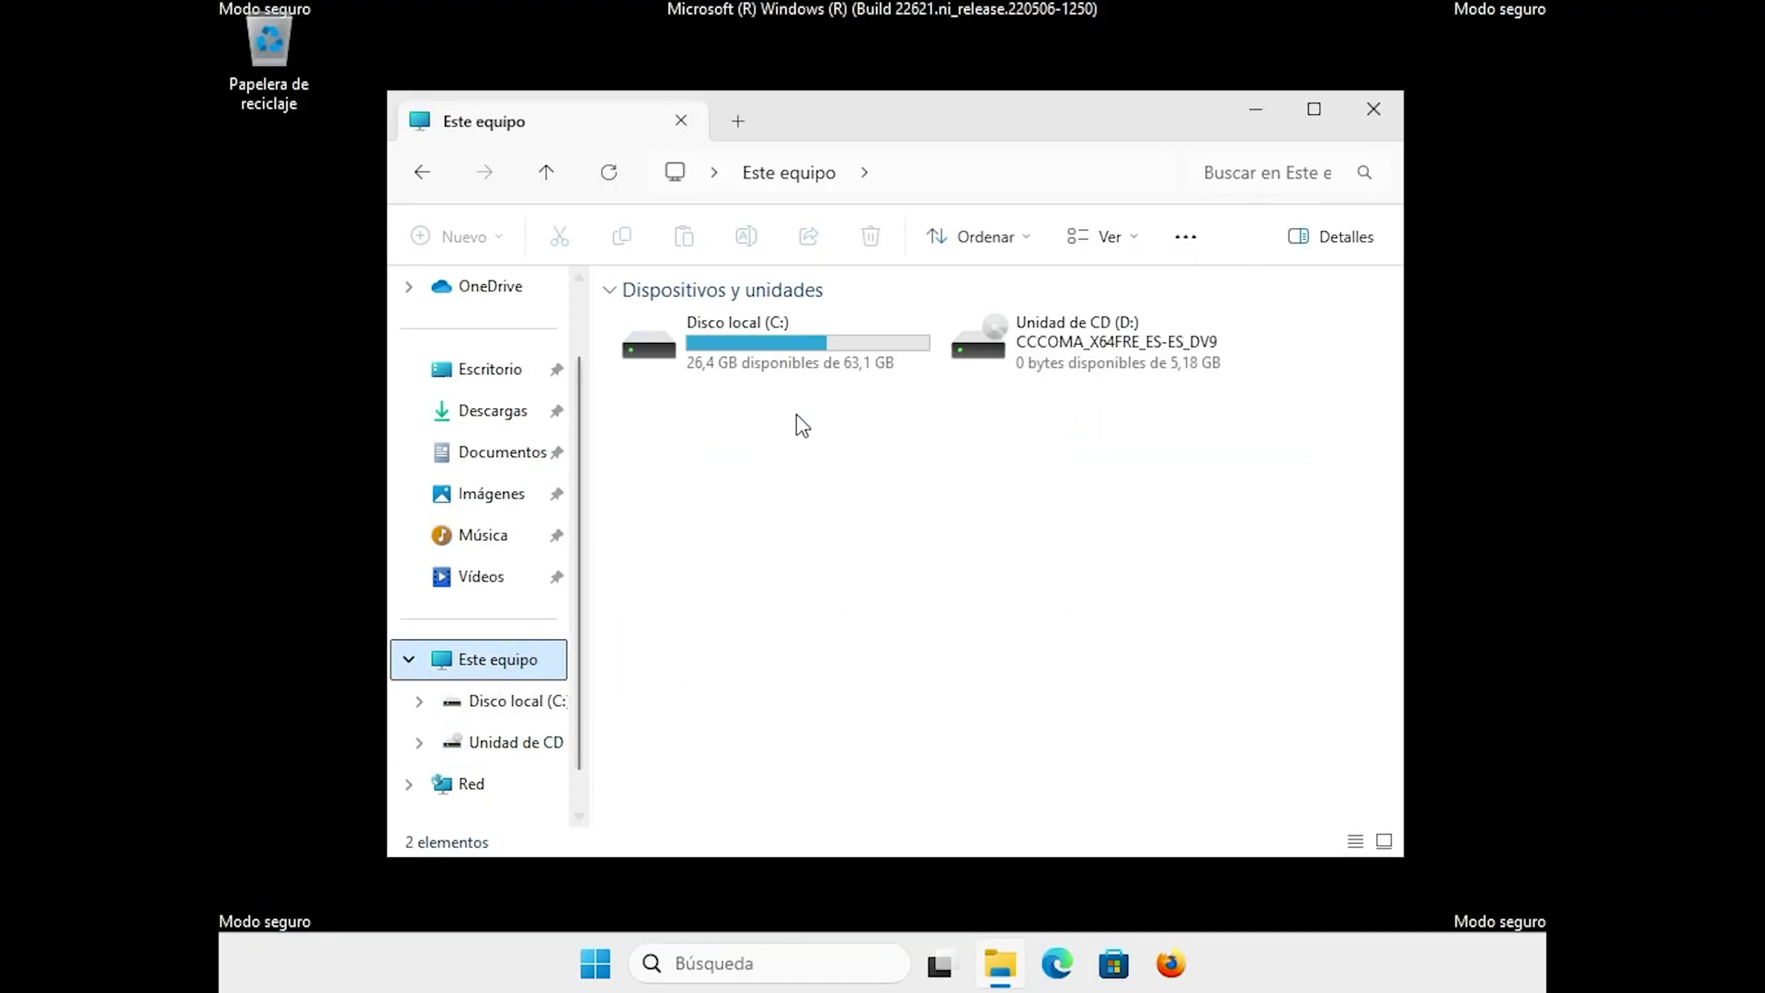
{"action": "left_click", "coordinate": [793, 342]}
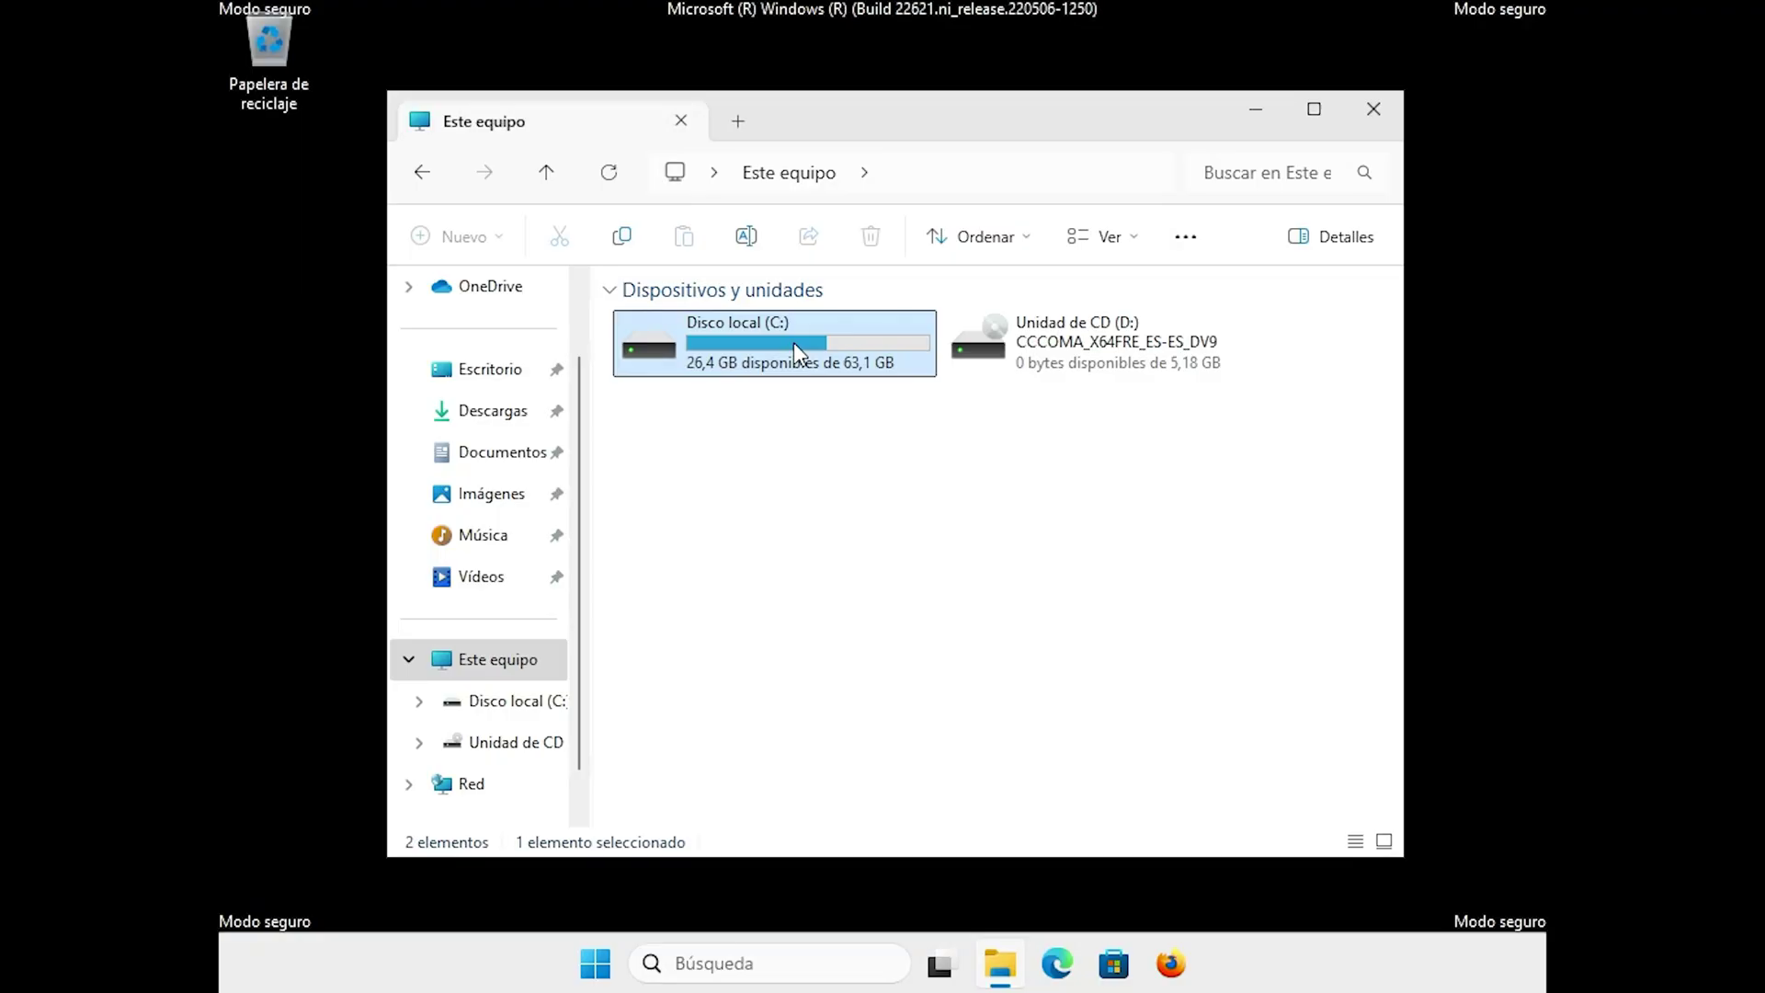
{"action": "double_click", "coordinate": [792, 342]}
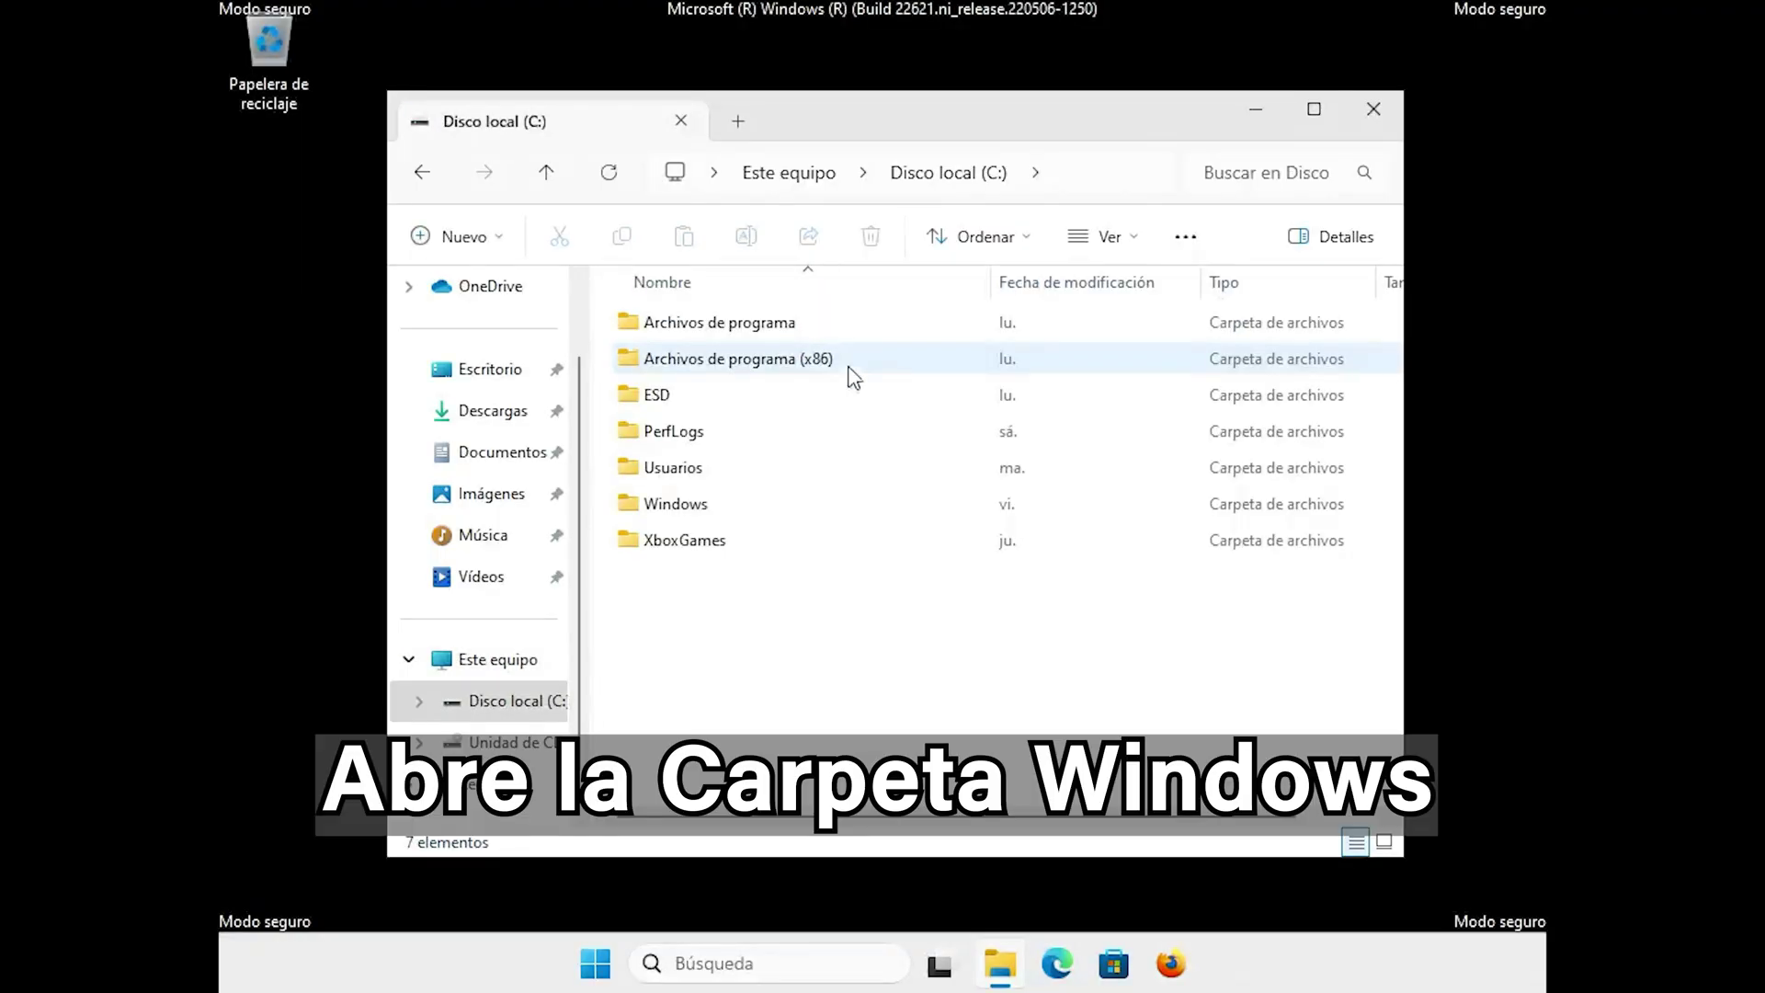
{"action": "double_click", "coordinate": [724, 504]}
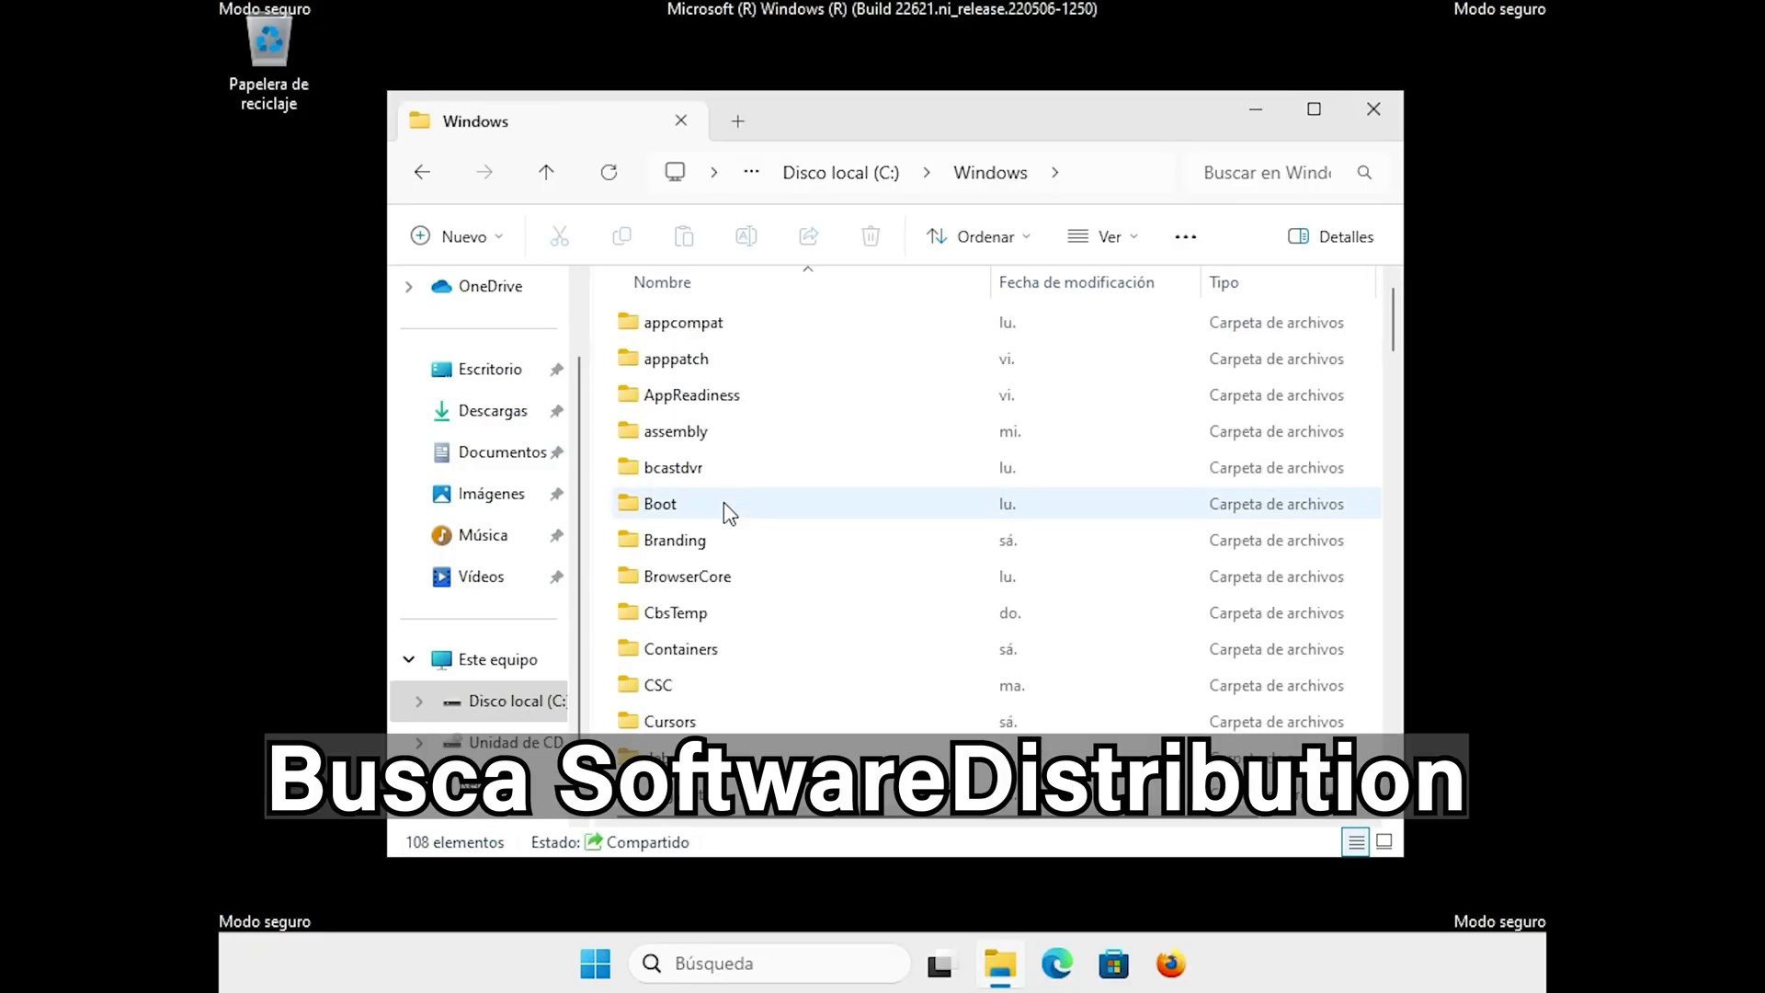
Delete the SoftwareDistribution folder from the Windows folder and close the File Explorer window.
{"action": "left_click", "coordinate": [724, 503]}
{"action": "scroll", "coordinate": [726, 505], "scroll_direction": "down", "scroll_amount": 4}
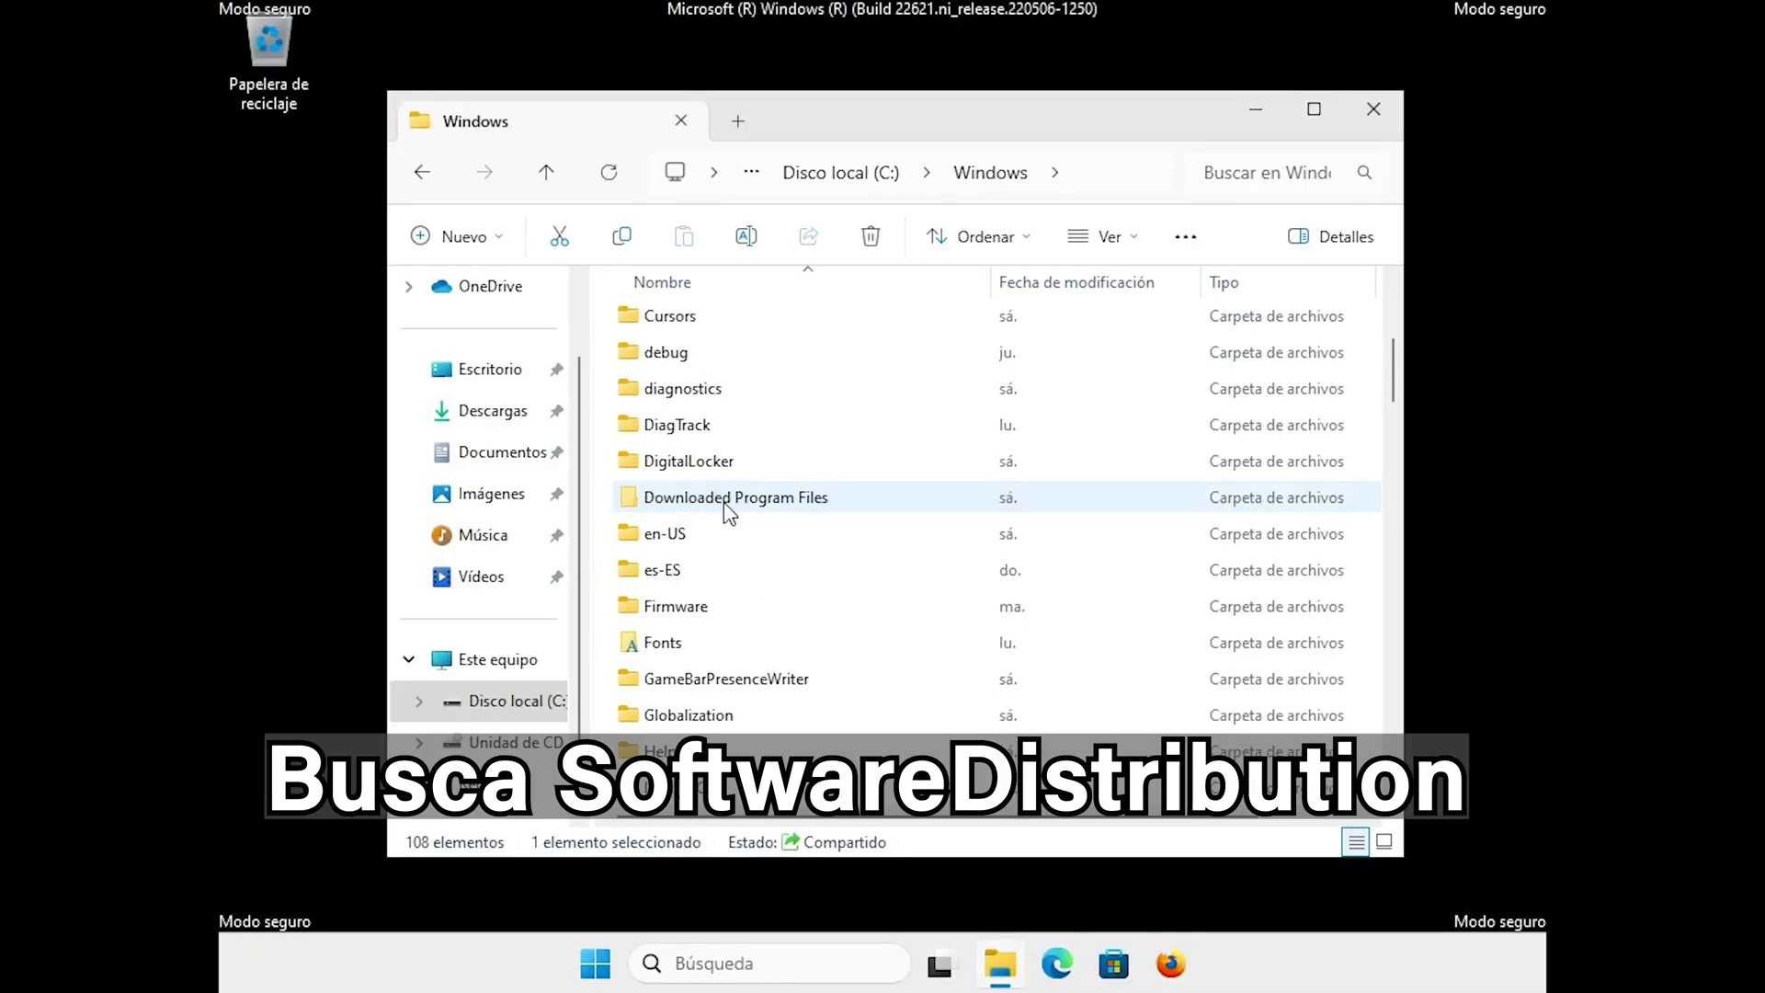
{"action": "scroll", "coordinate": [725, 503], "scroll_direction": "down", "scroll_amount": 3}
{"action": "scroll", "coordinate": [725, 502], "scroll_direction": "down", "scroll_amount": 7}
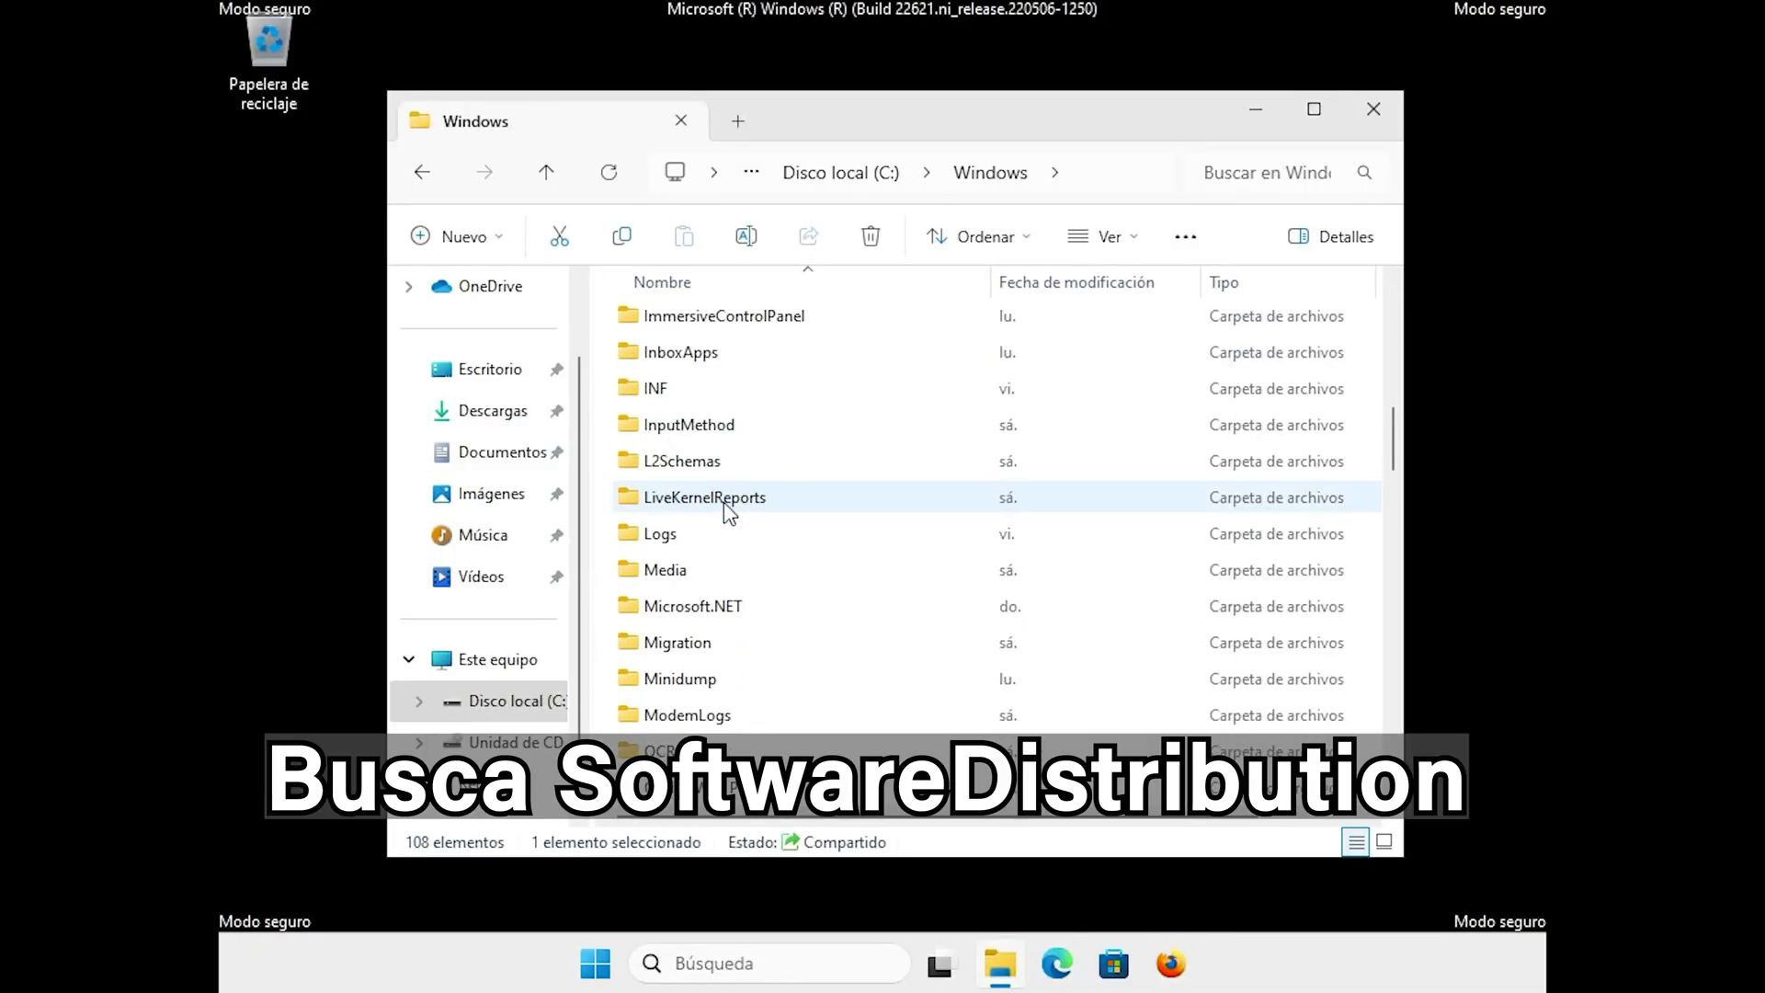
{"action": "scroll", "coordinate": [726, 506], "scroll_direction": "down", "scroll_amount": 4}
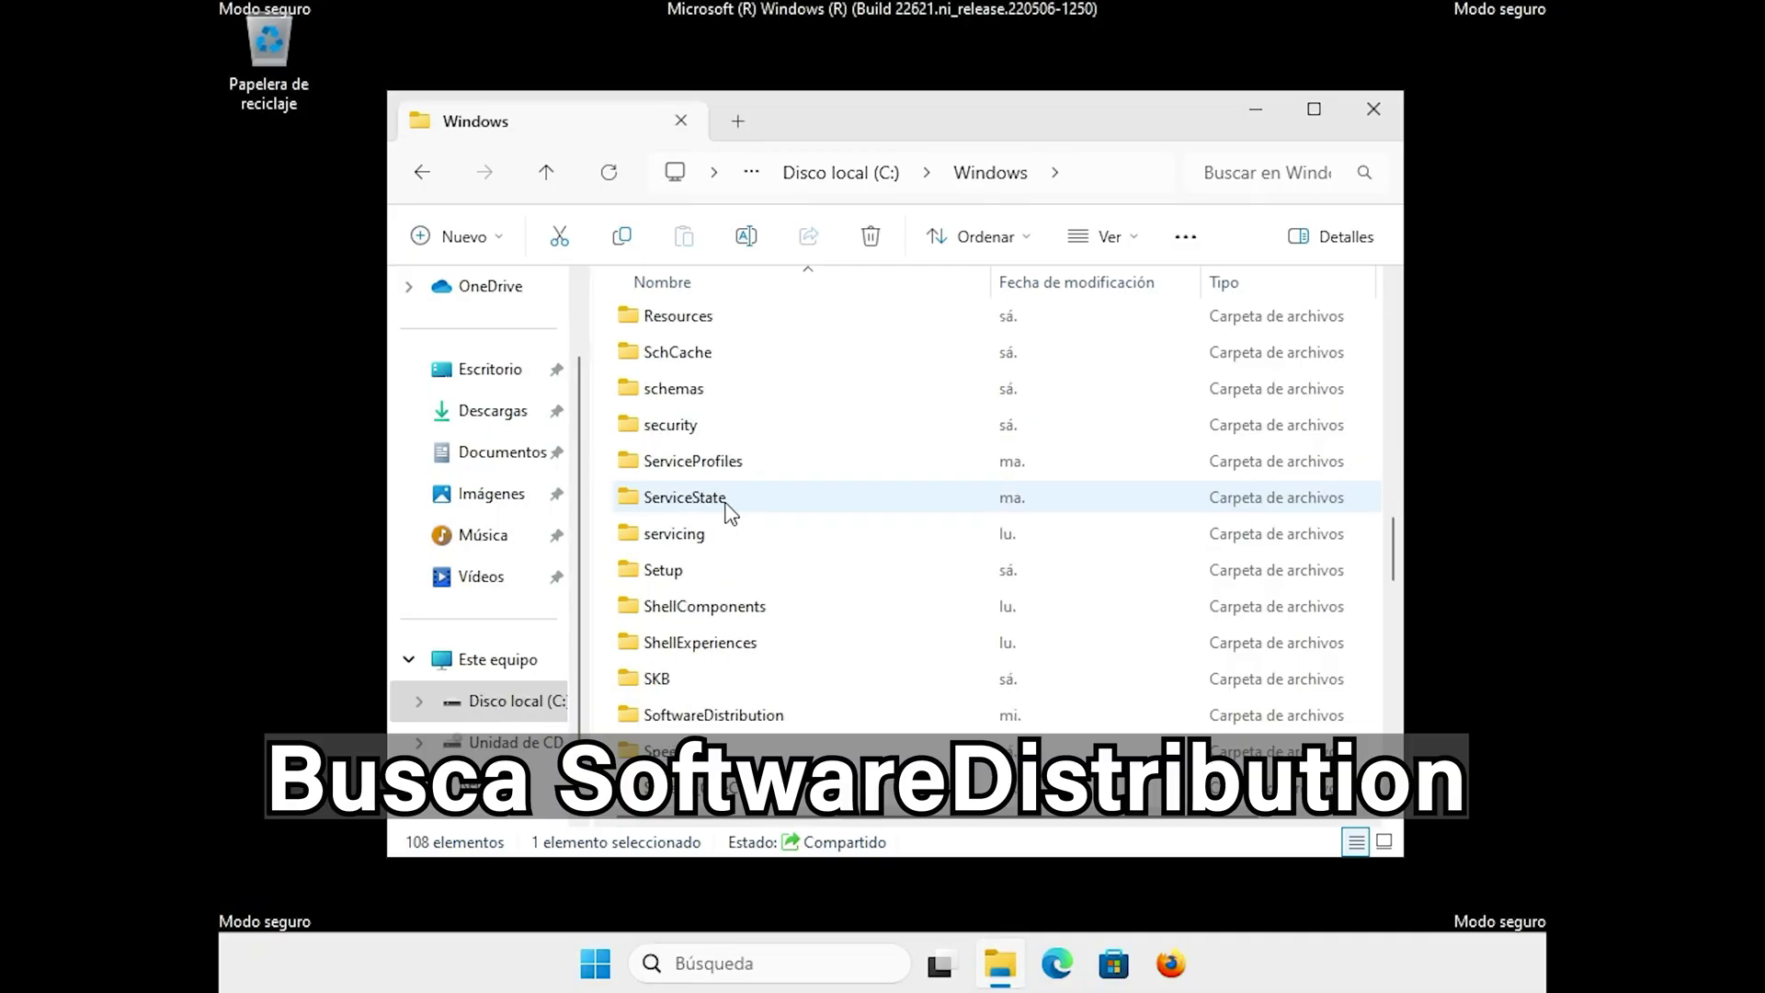
{"action": "left_click", "coordinate": [774, 608]}
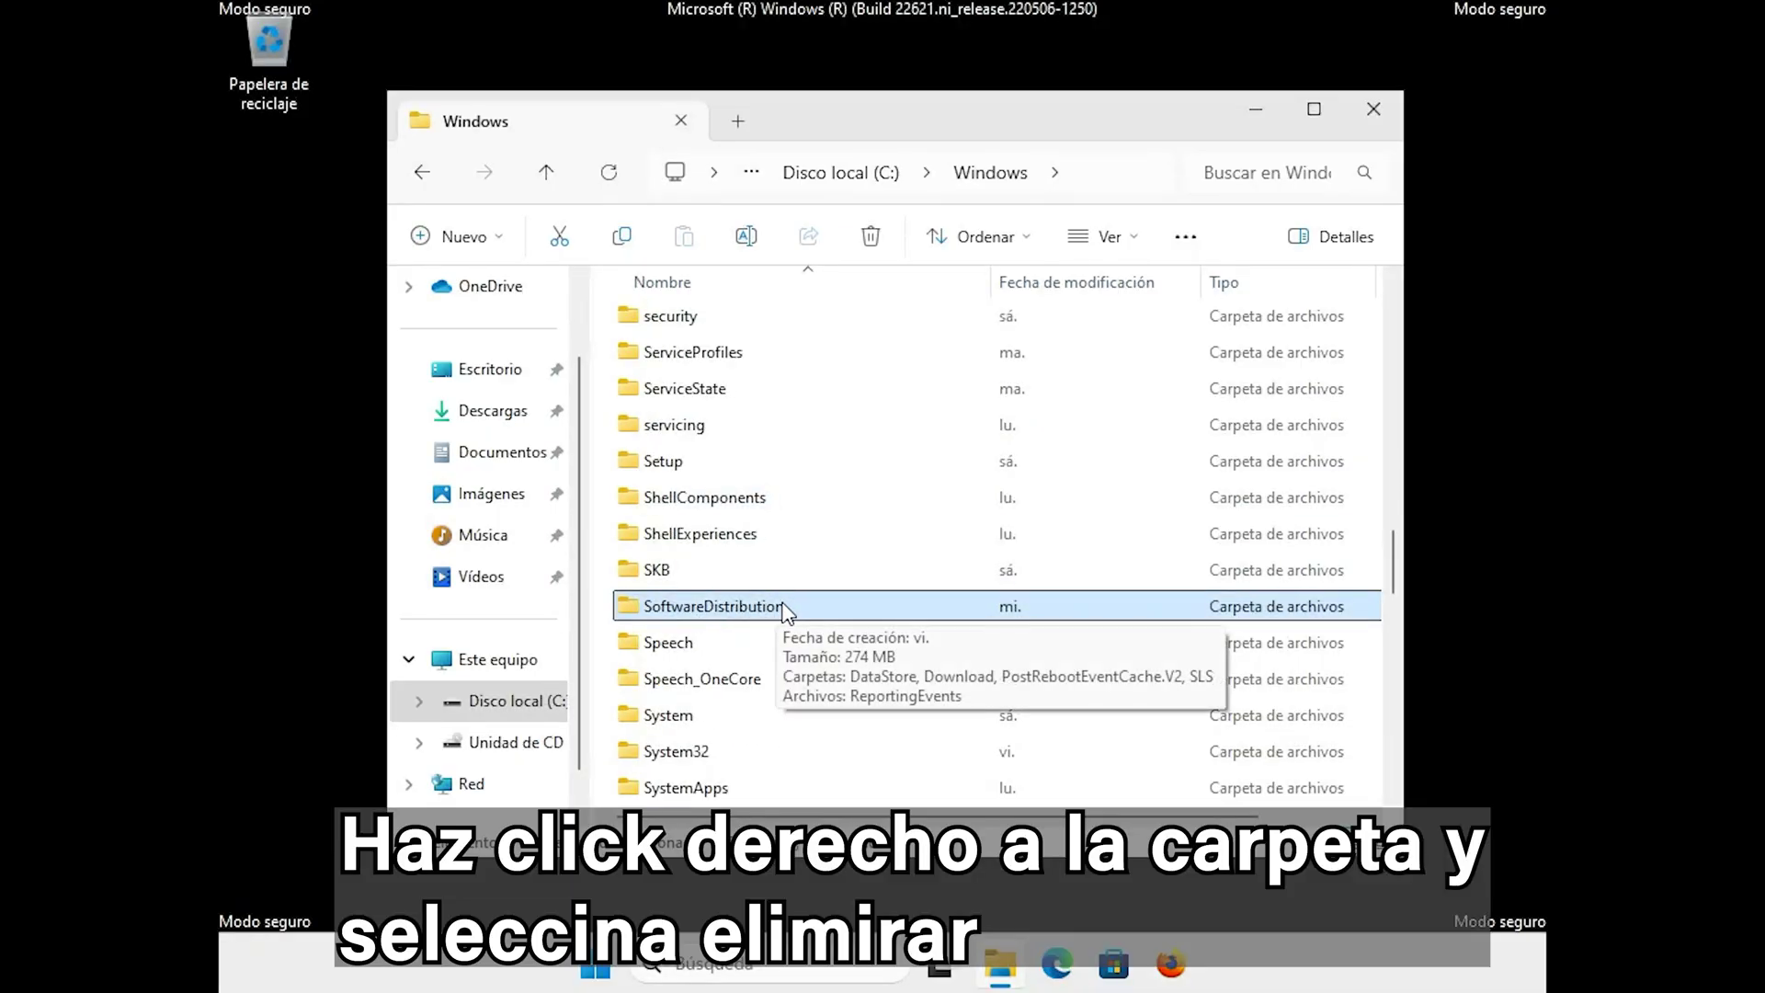
{"action": "right_click", "coordinate": [786, 610]}
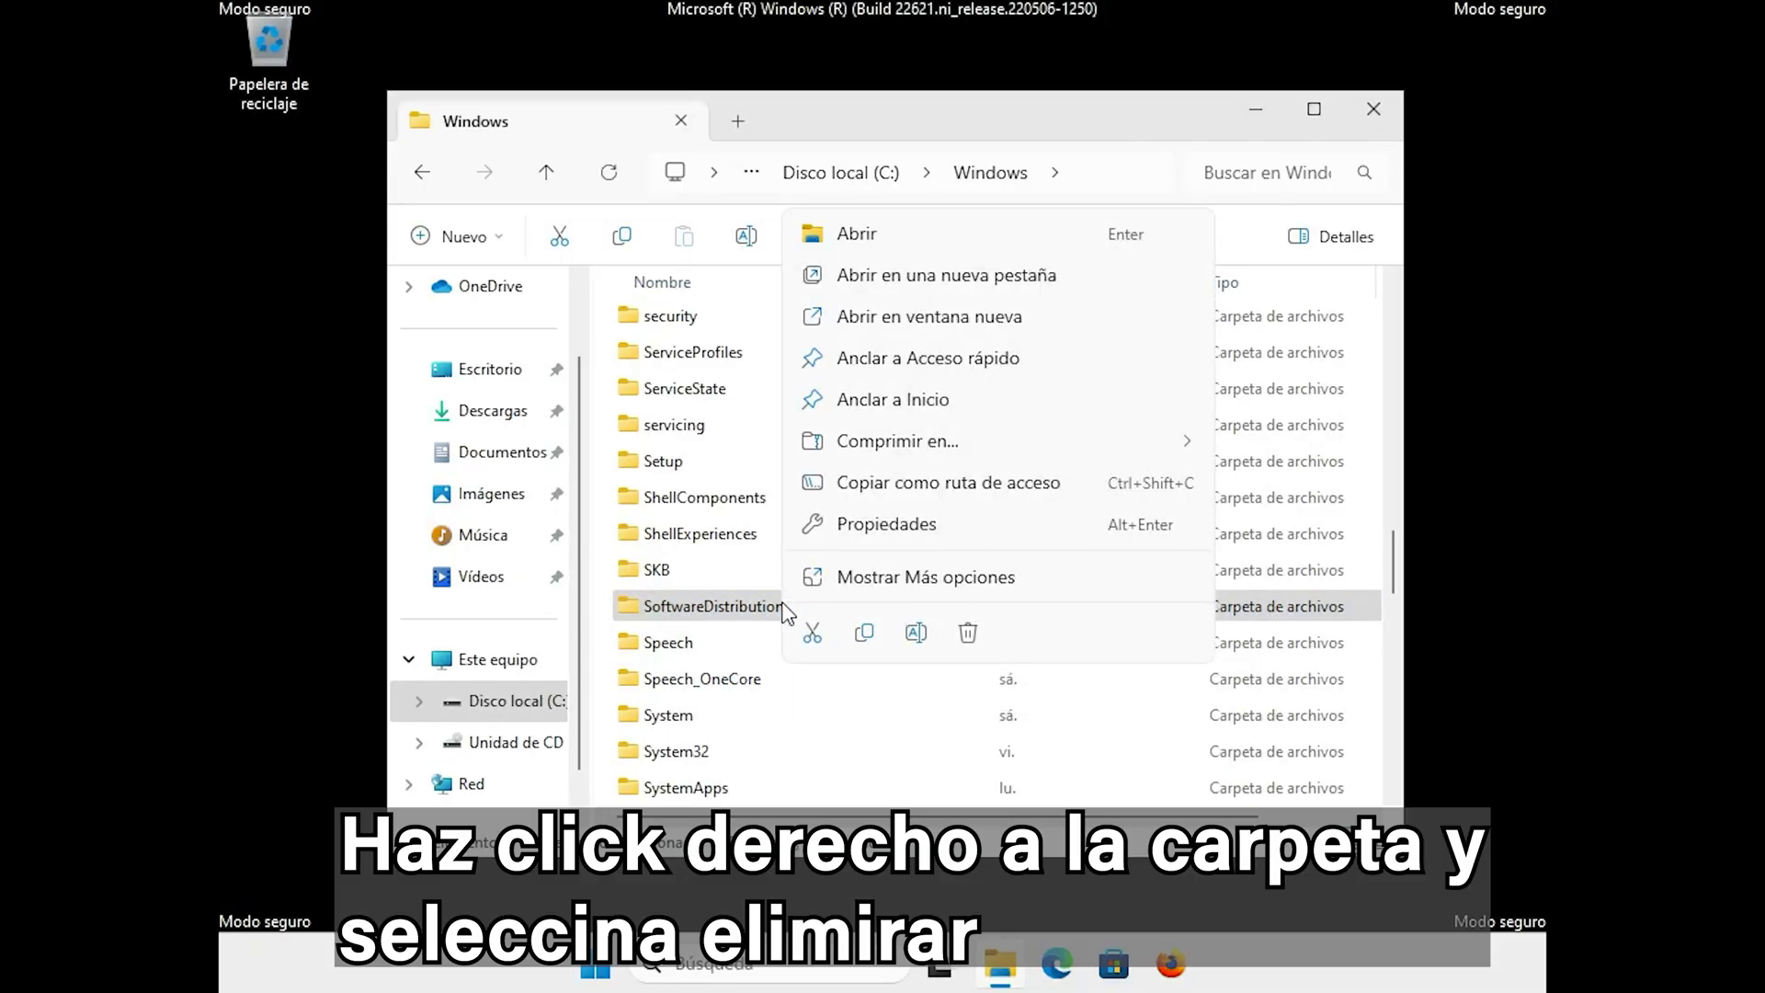
{"action": "left_click", "coordinate": [968, 634]}
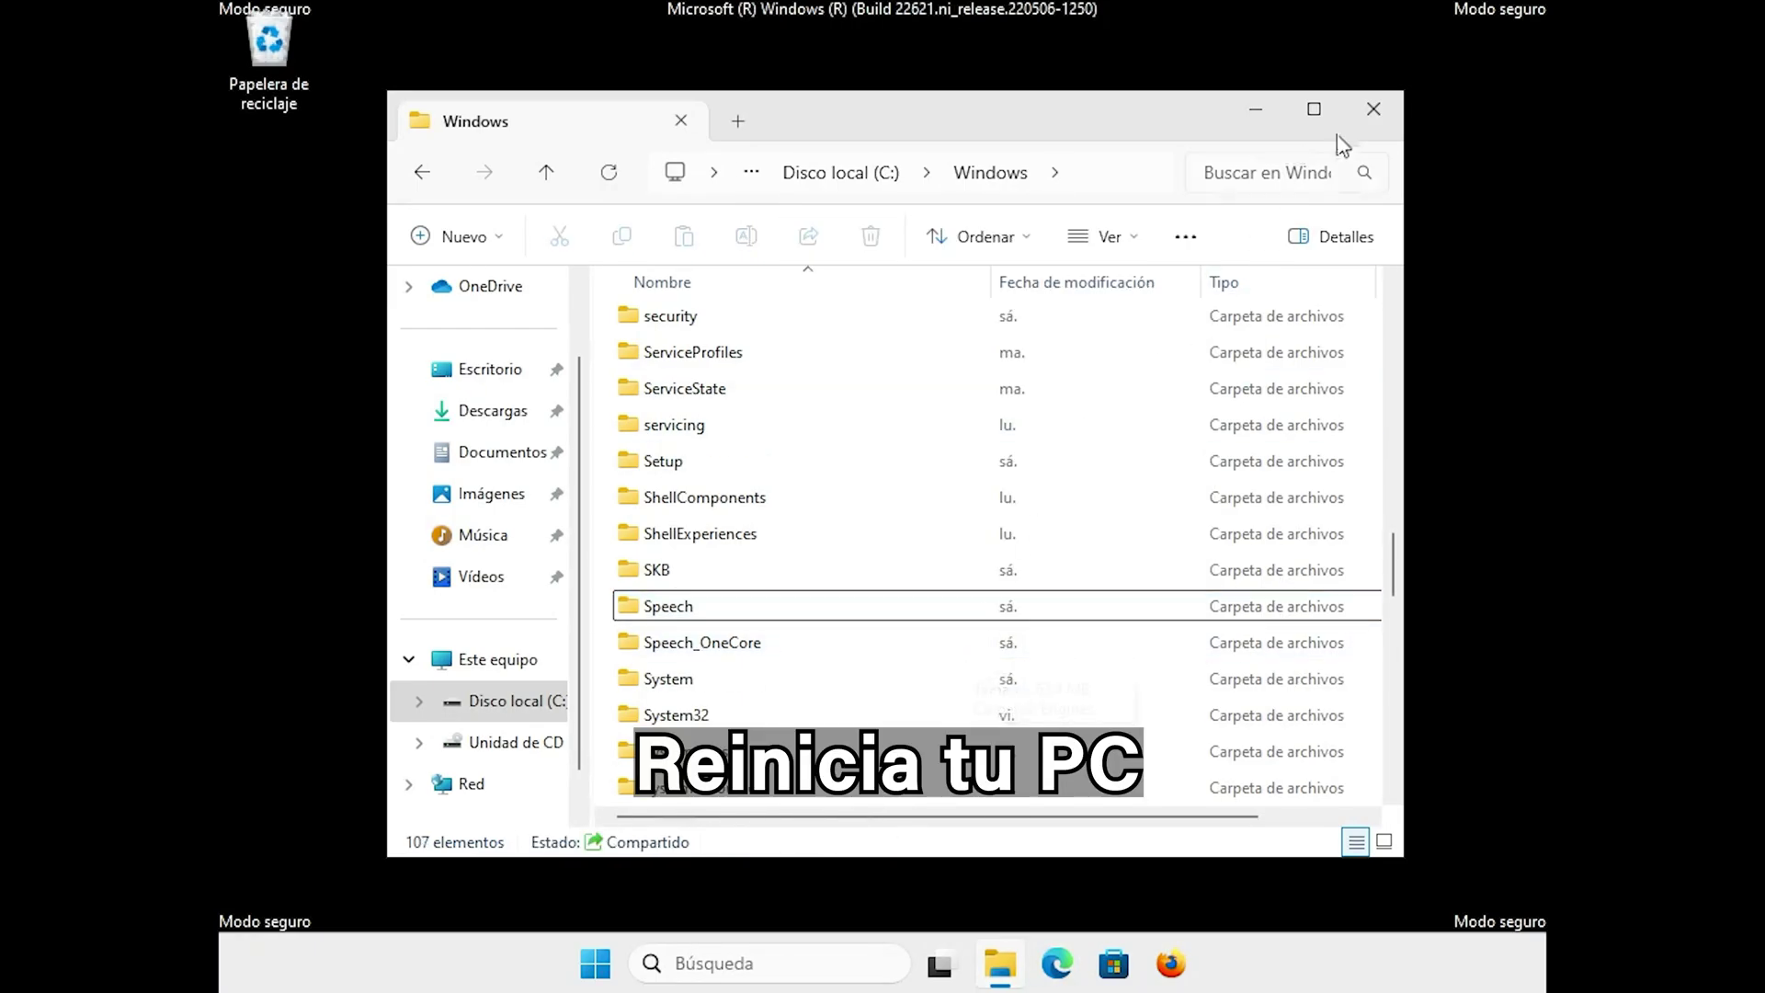
{"action": "left_click", "coordinate": [1371, 110]}
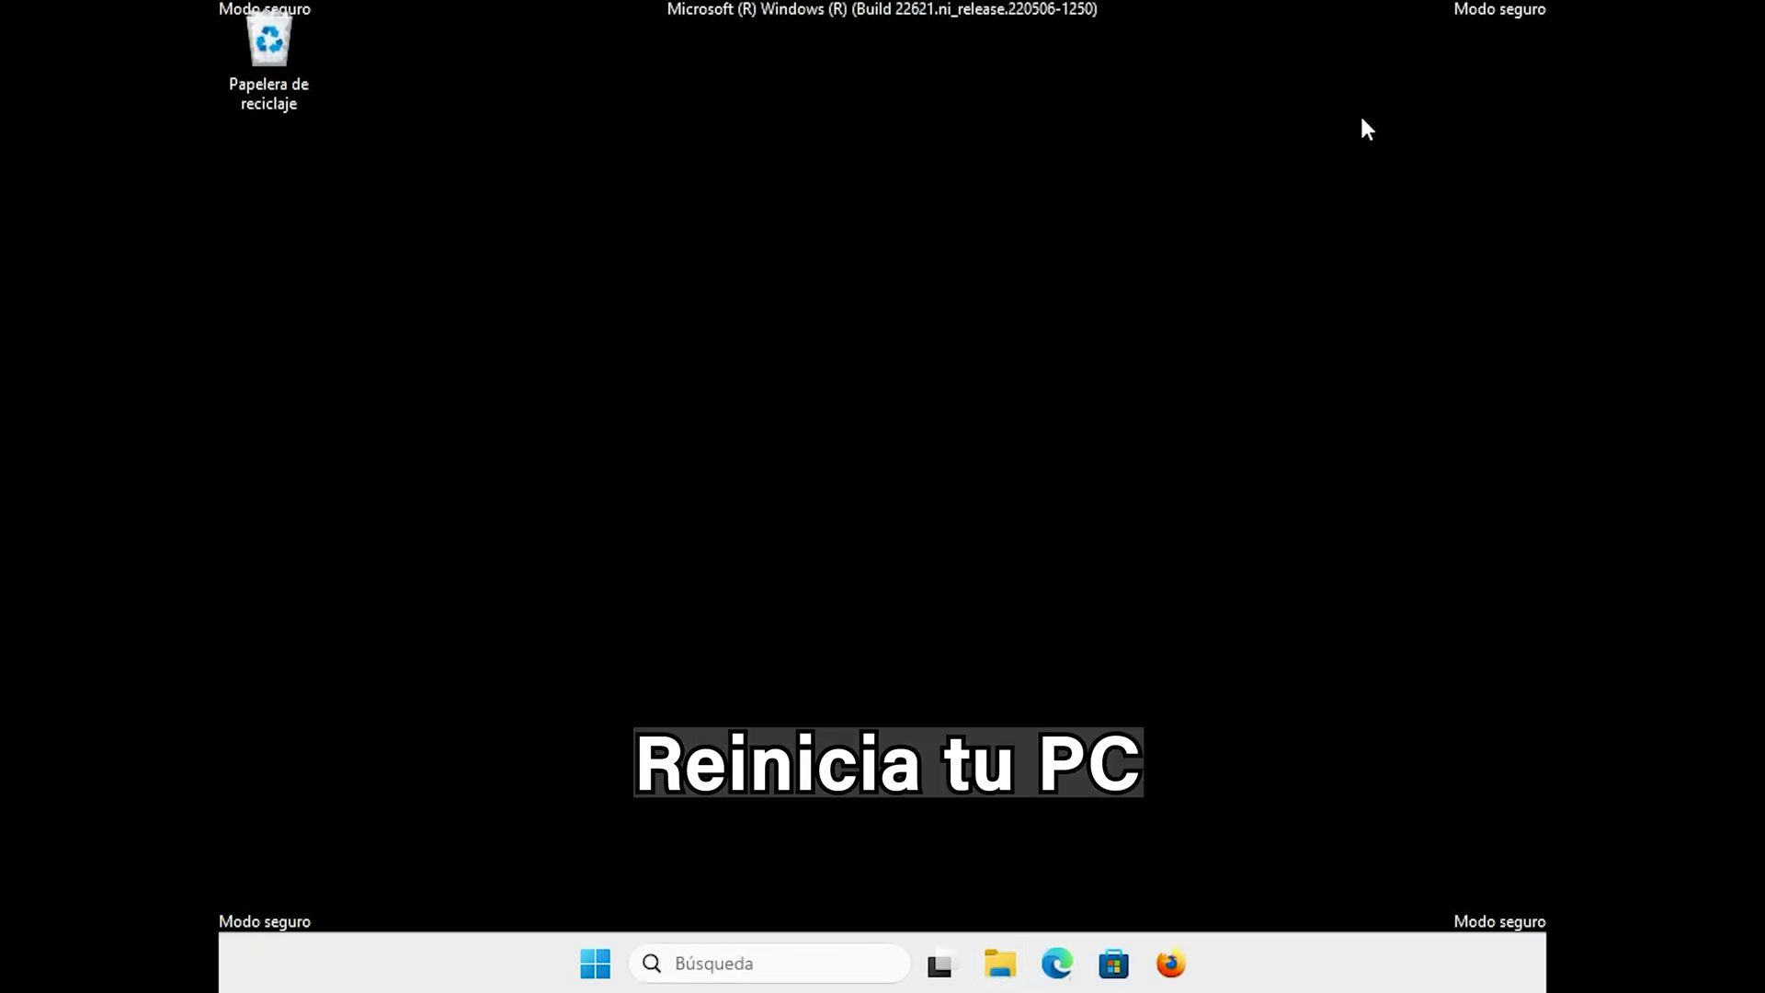
Restart the PC from safe mode.
{"action": "left_click", "coordinate": [597, 965]}
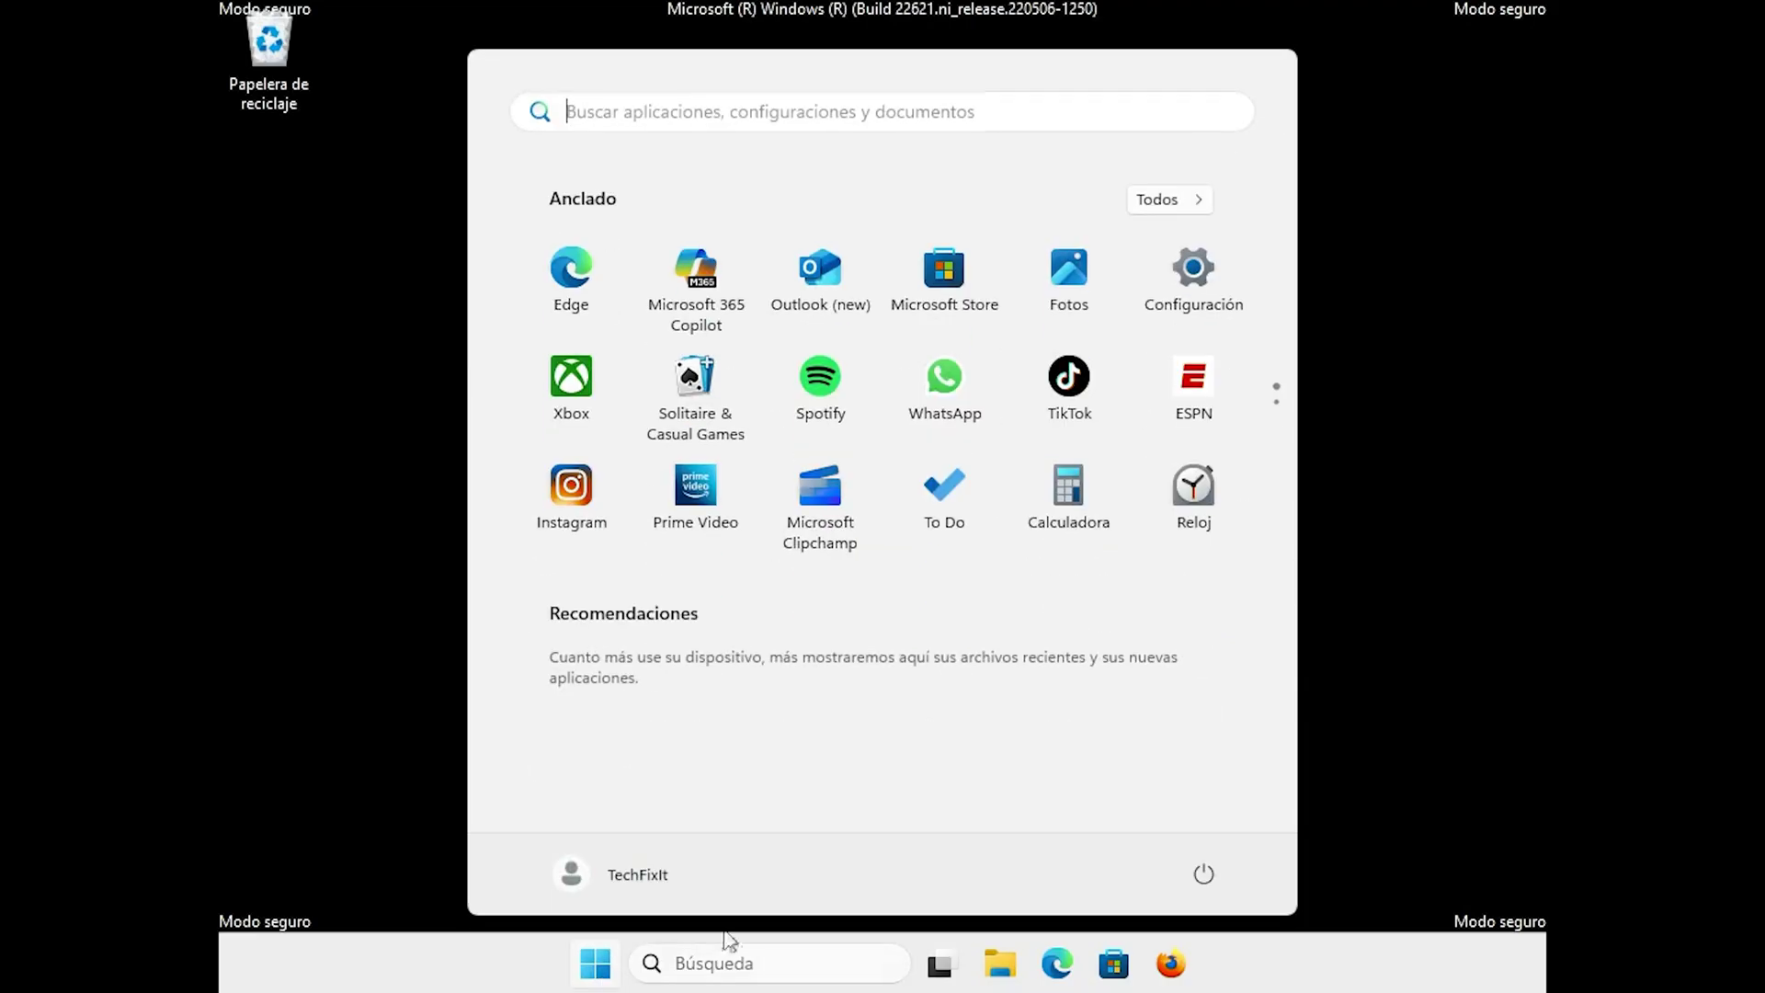
{"action": "left_click", "coordinate": [1203, 874]}
{"action": "left_click", "coordinate": [1220, 819]}
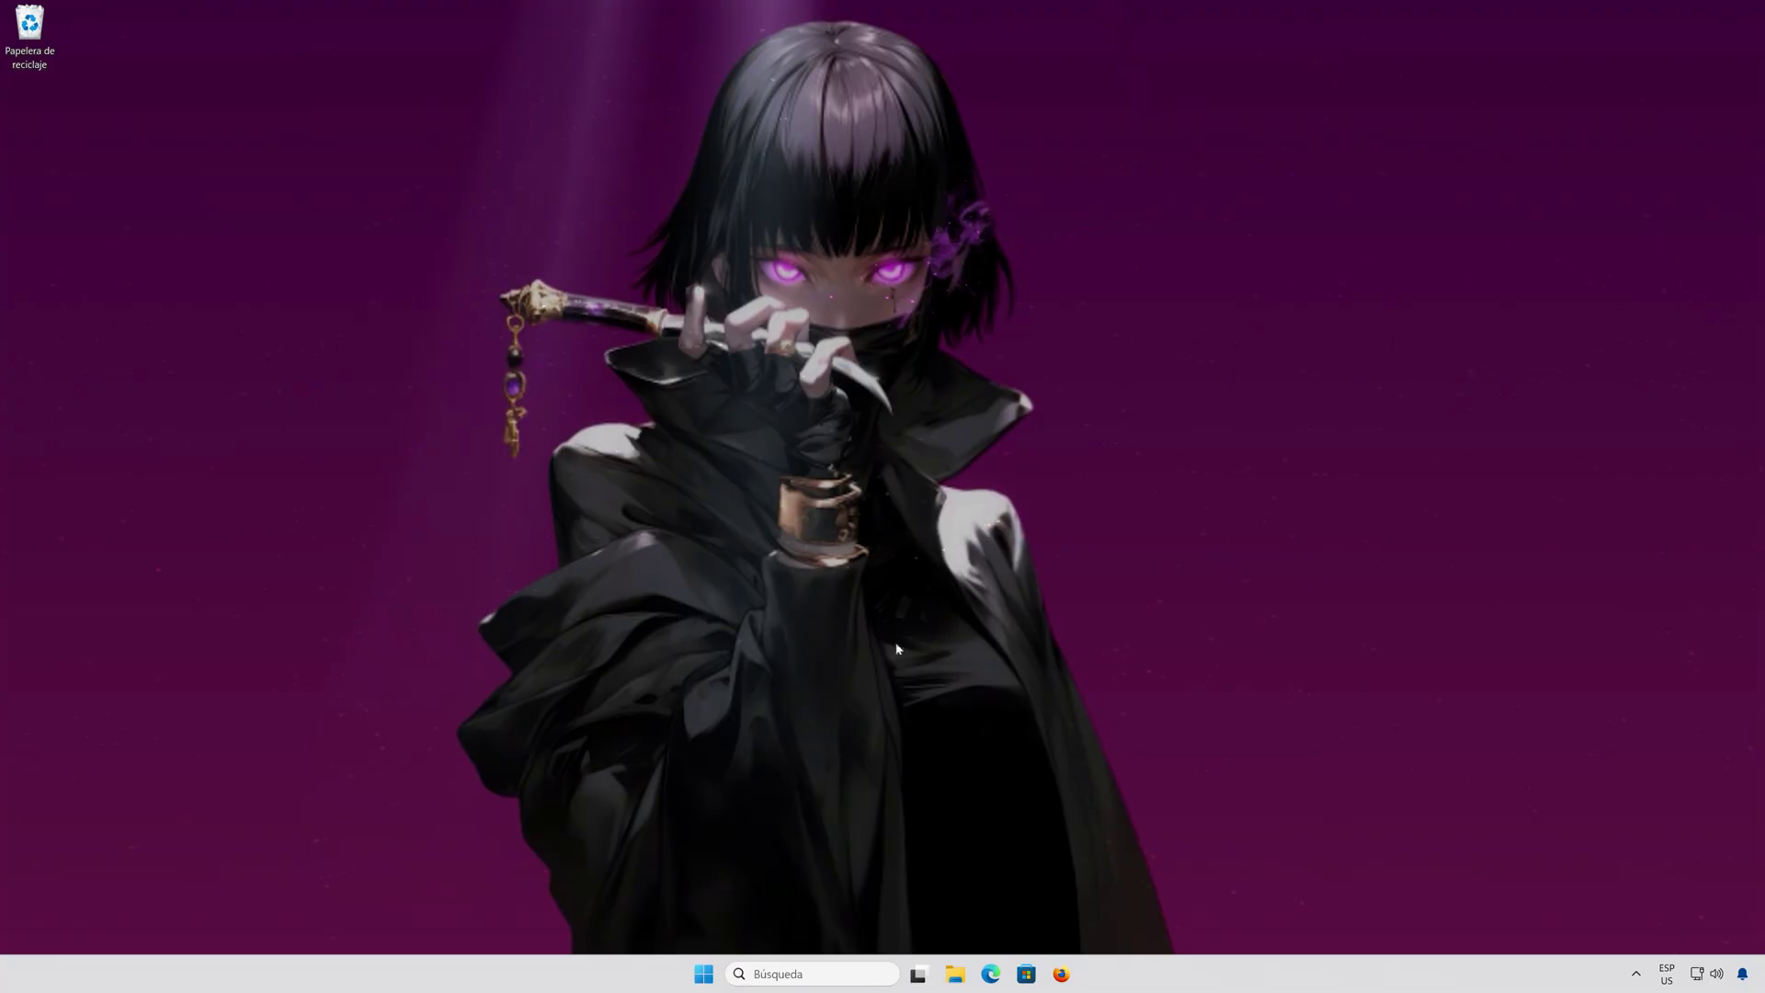
Open Windows Update in the Windows settings and download and install all available updates.
{"action": "key", "text": "super"}
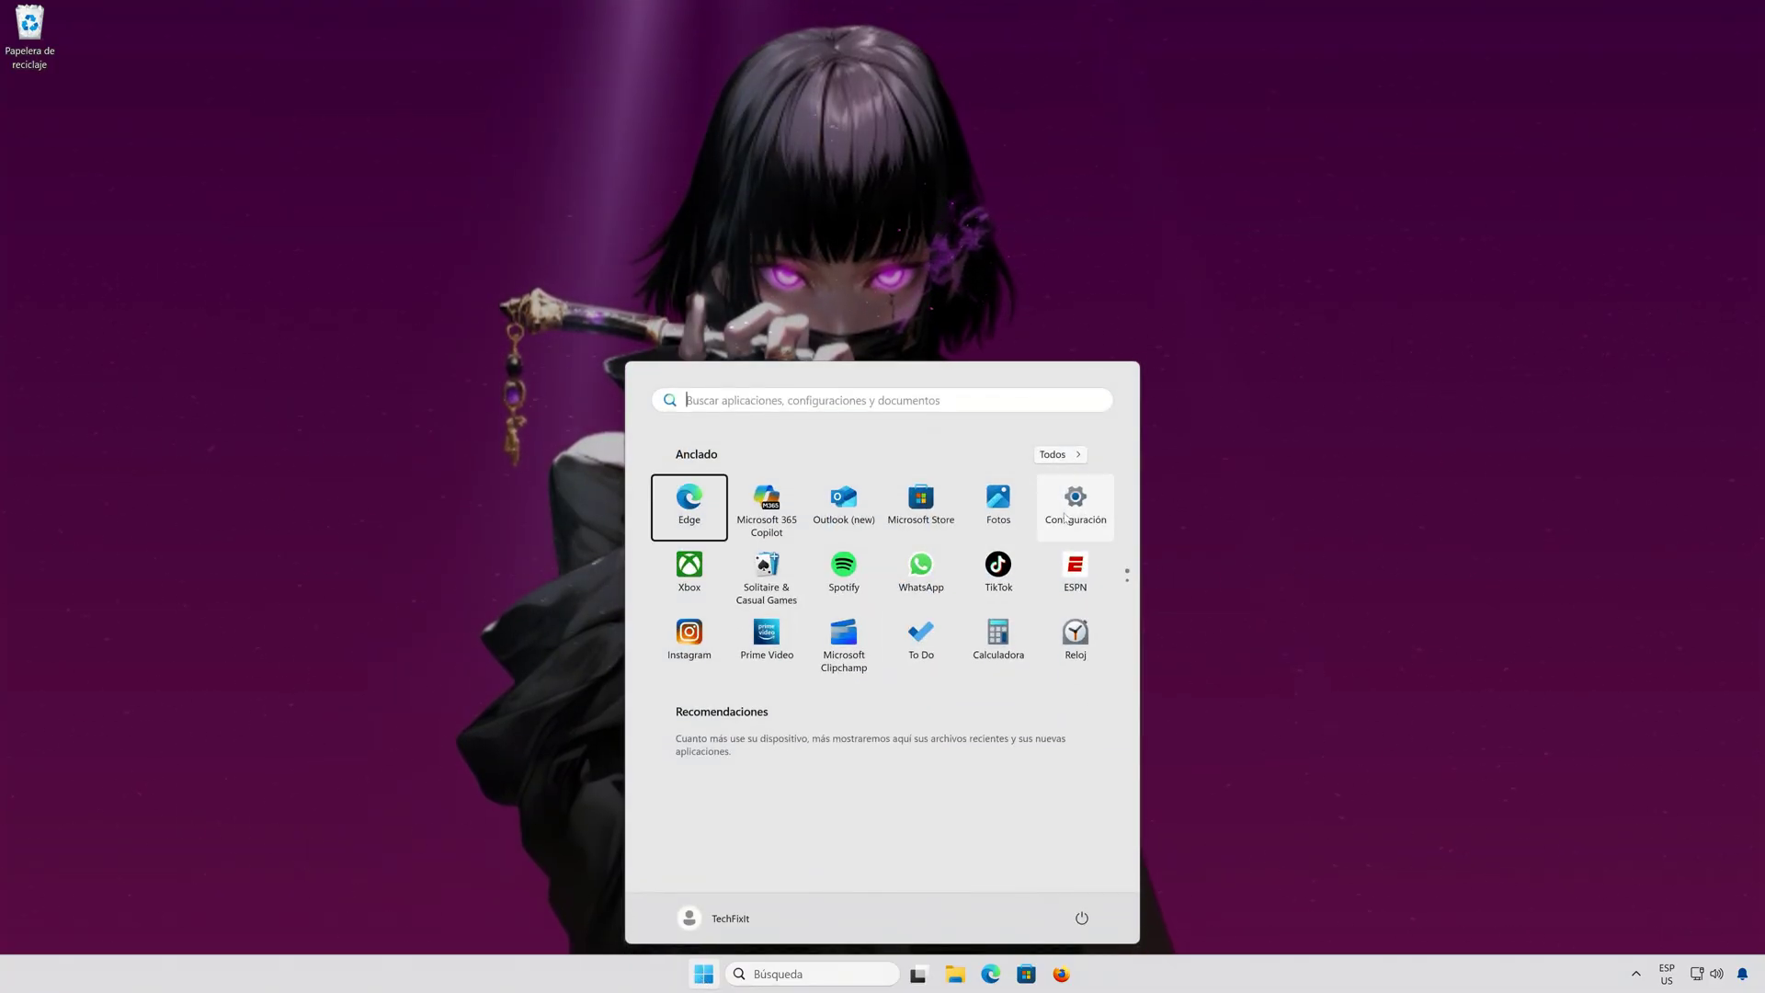
{"action": "left_click", "coordinate": [1069, 511]}
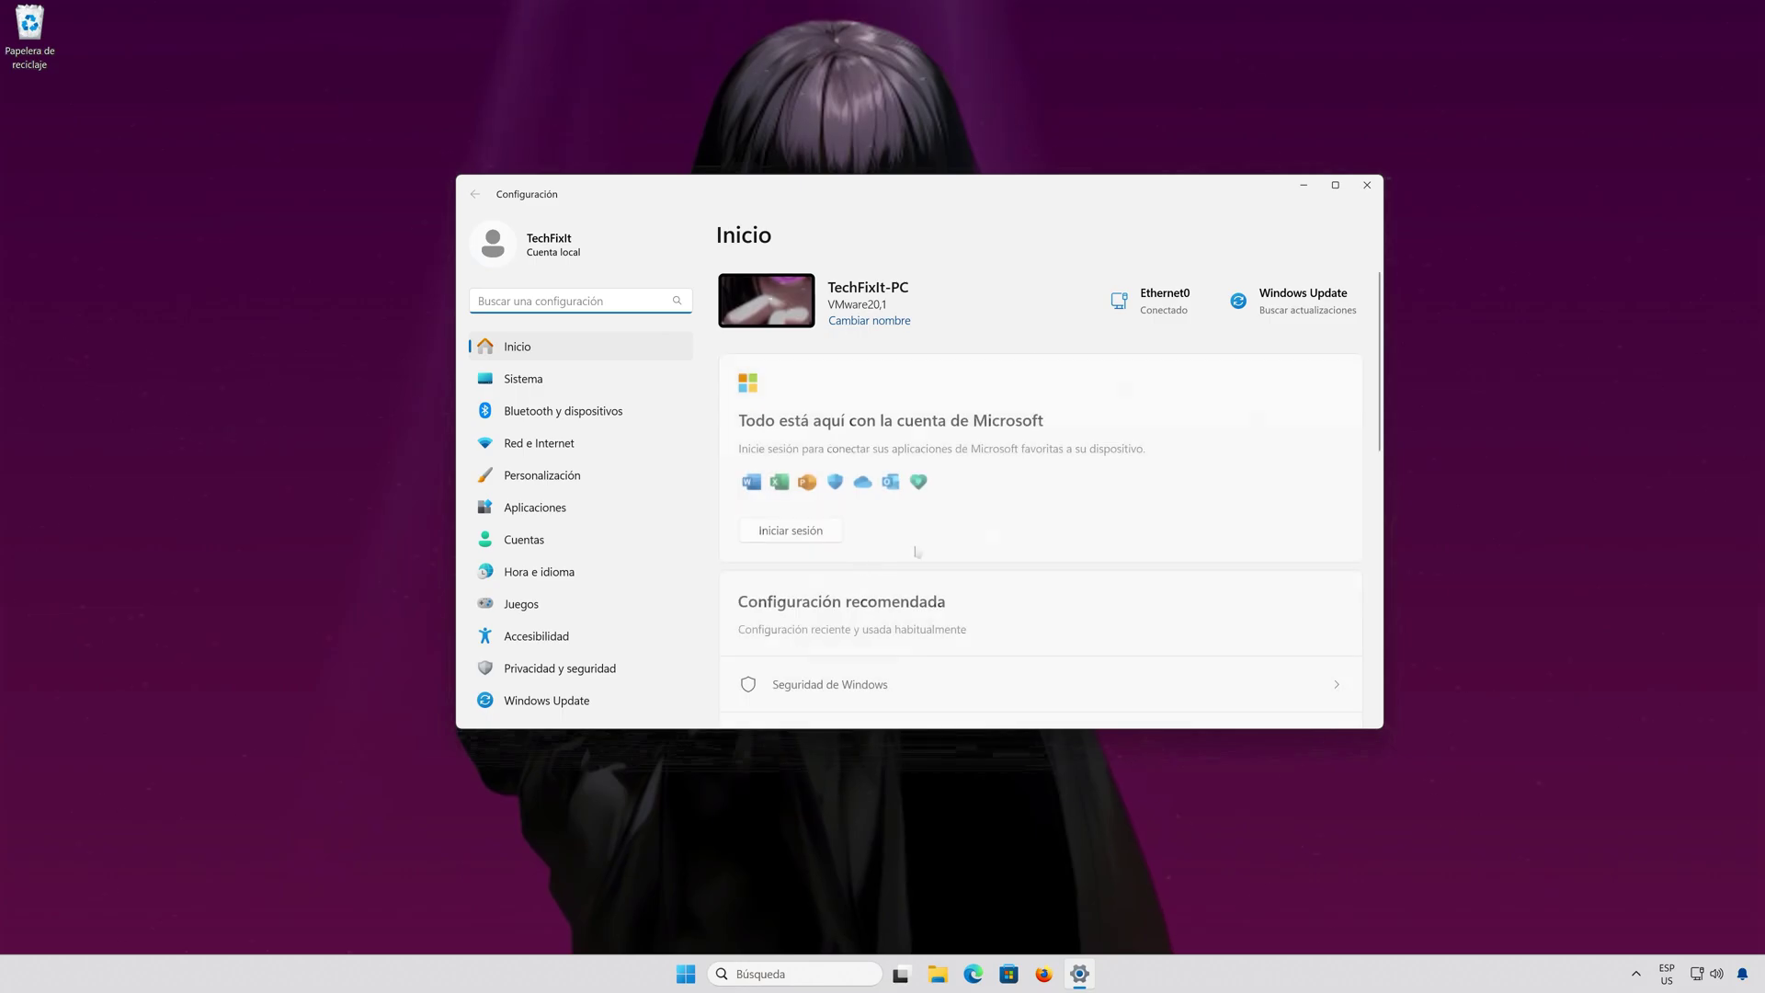
{"action": "left_click", "coordinate": [516, 704]}
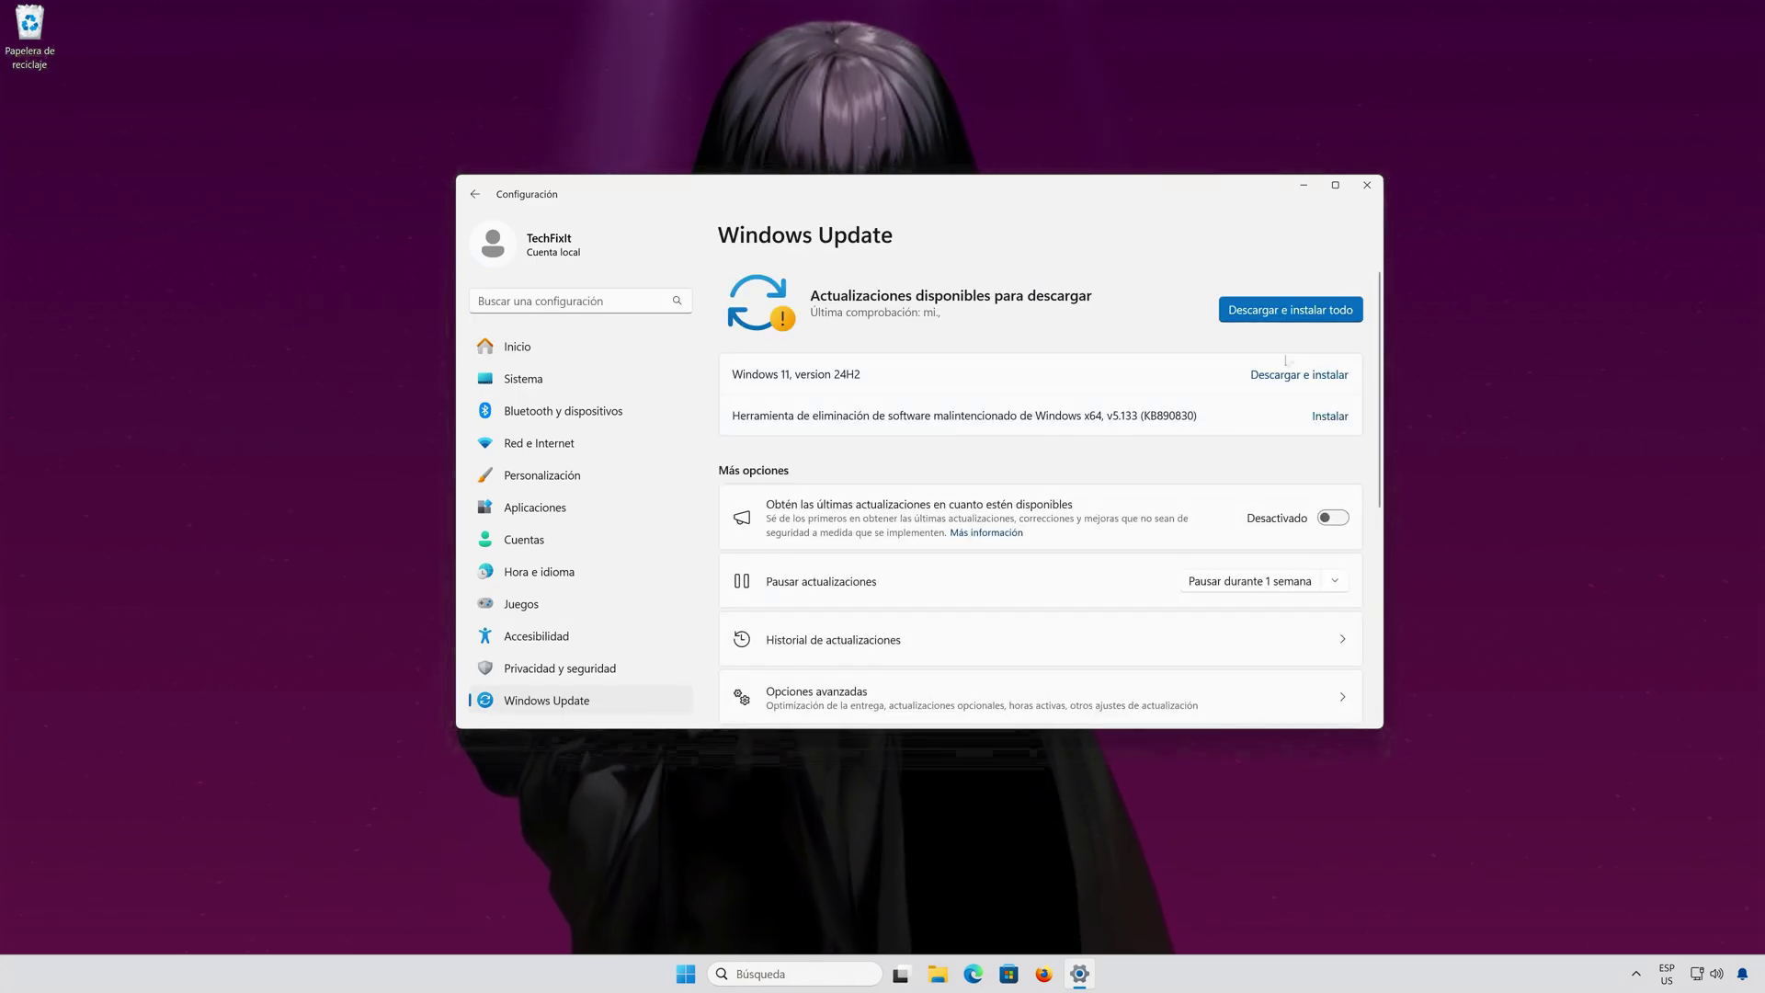
{"action": "left_click", "coordinate": [1314, 310]}
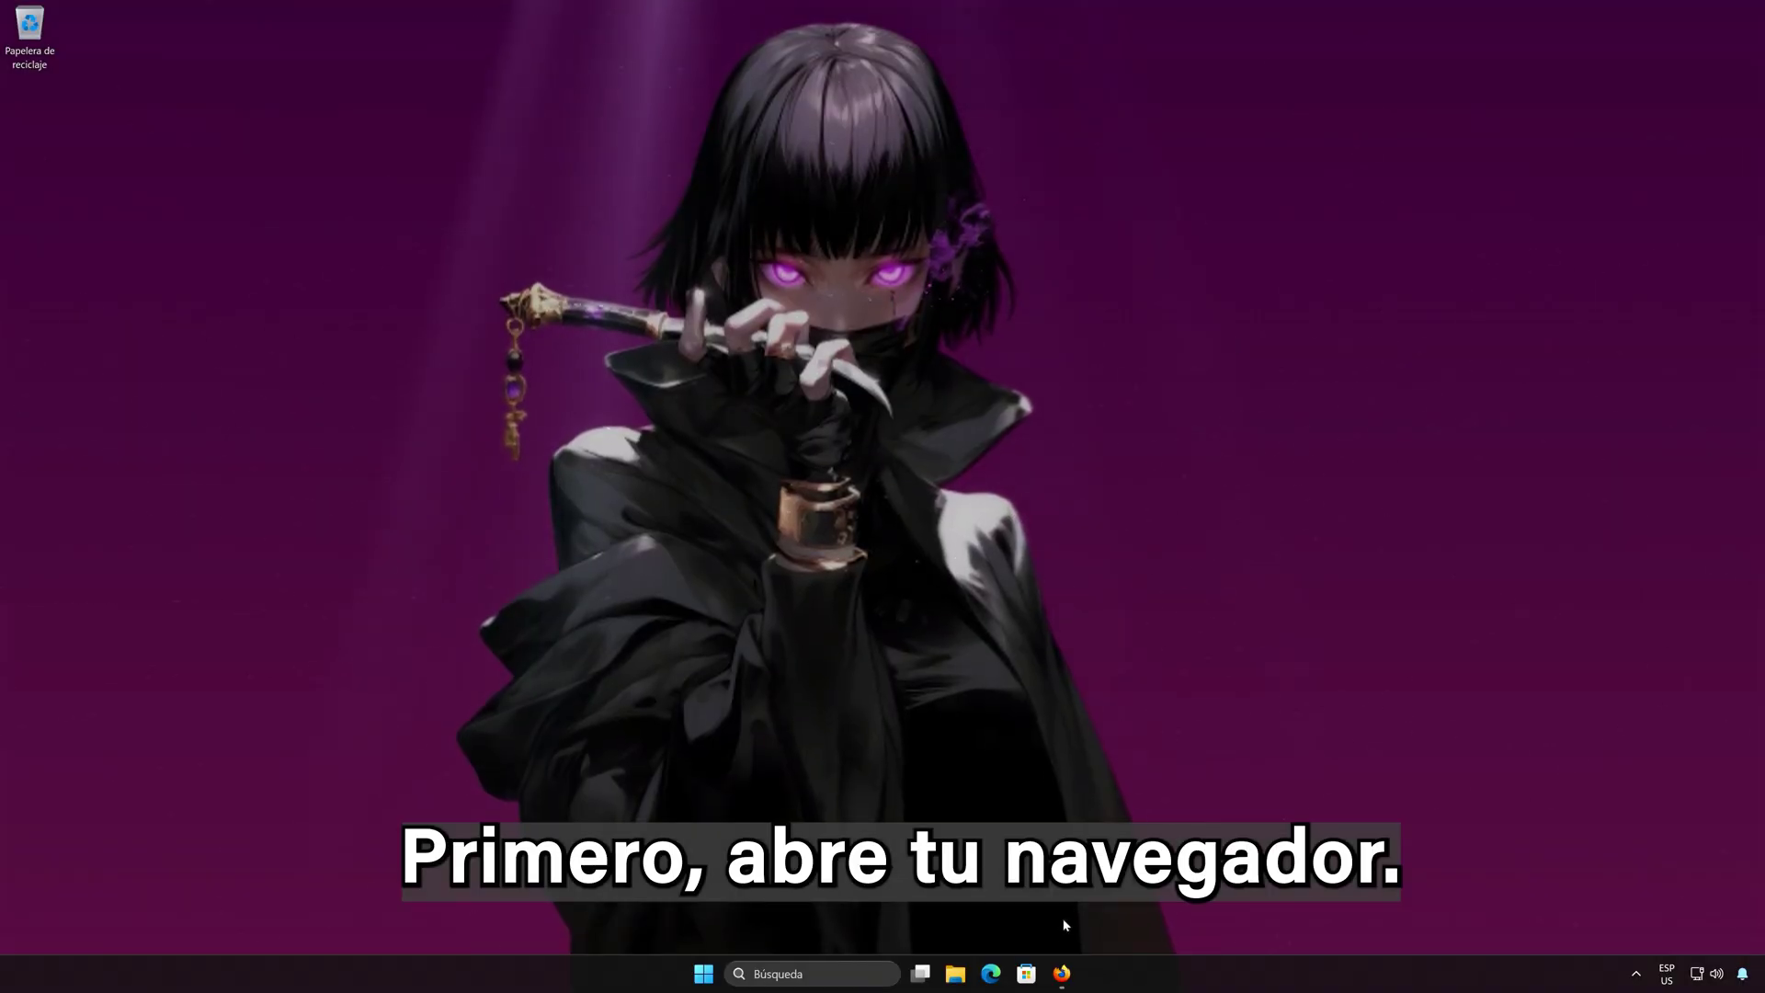
{"action": "left_click", "coordinate": [1061, 974]}
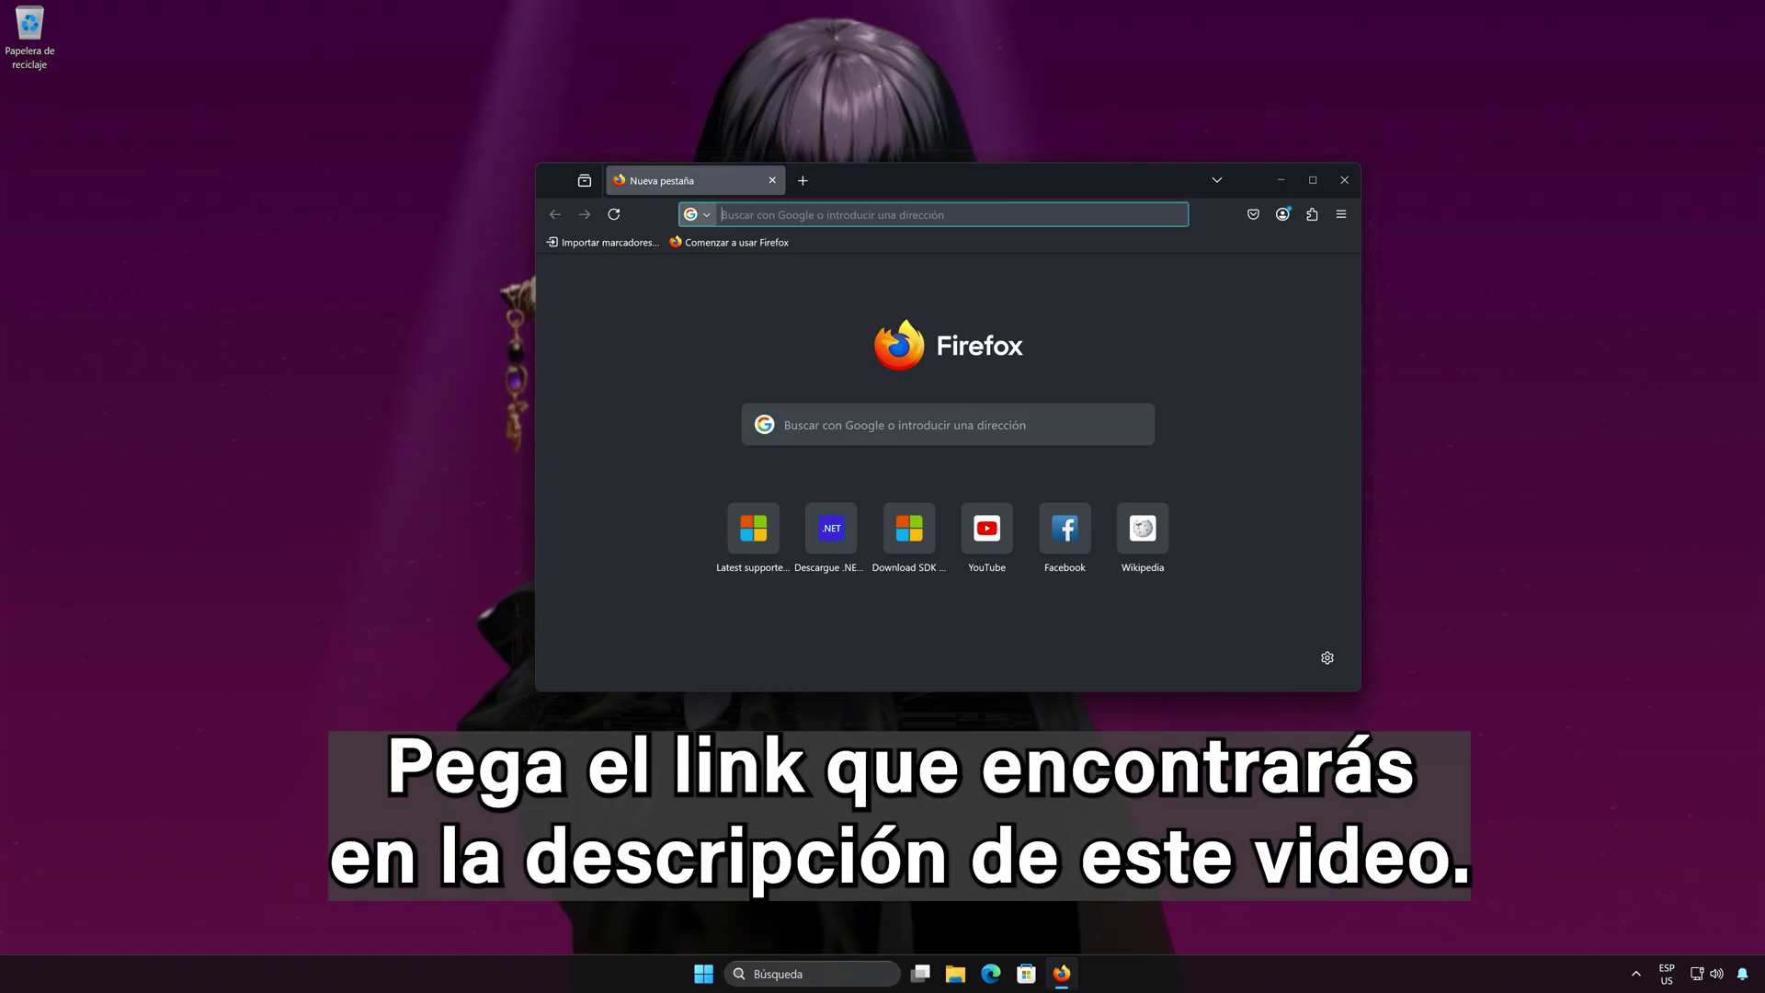
{"action": "right_click", "coordinate": [816, 219]}
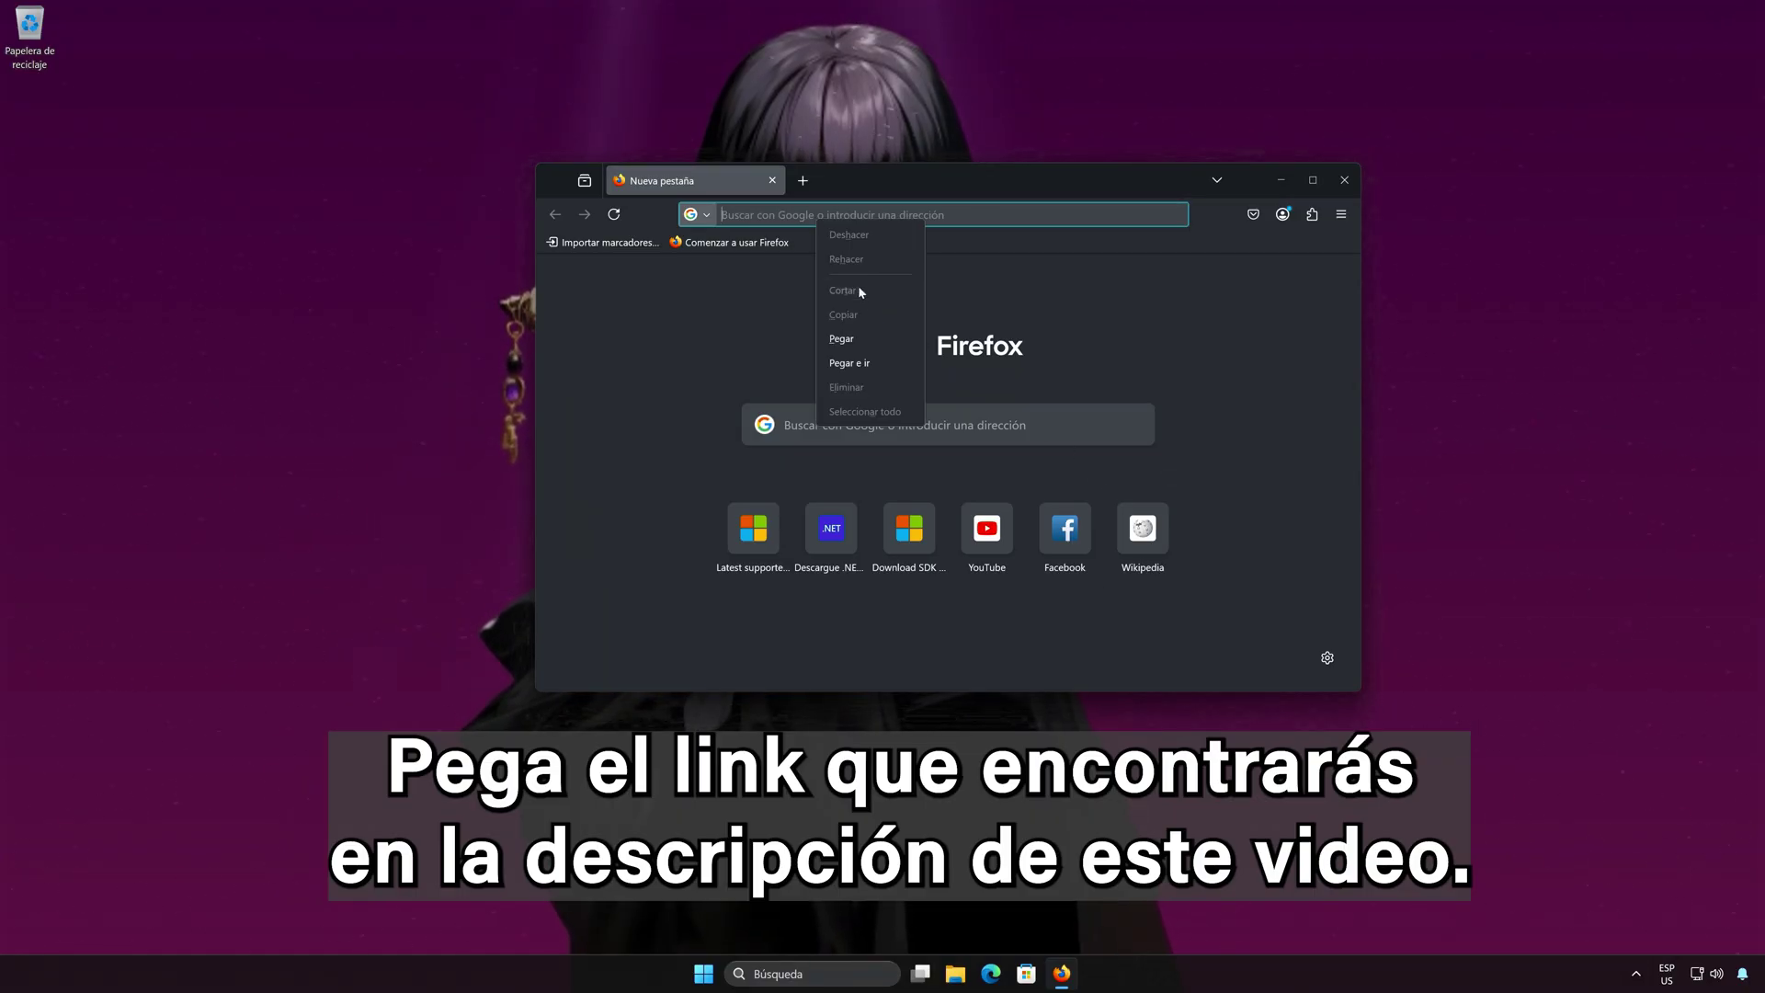
{"action": "left_click", "coordinate": [878, 363]}
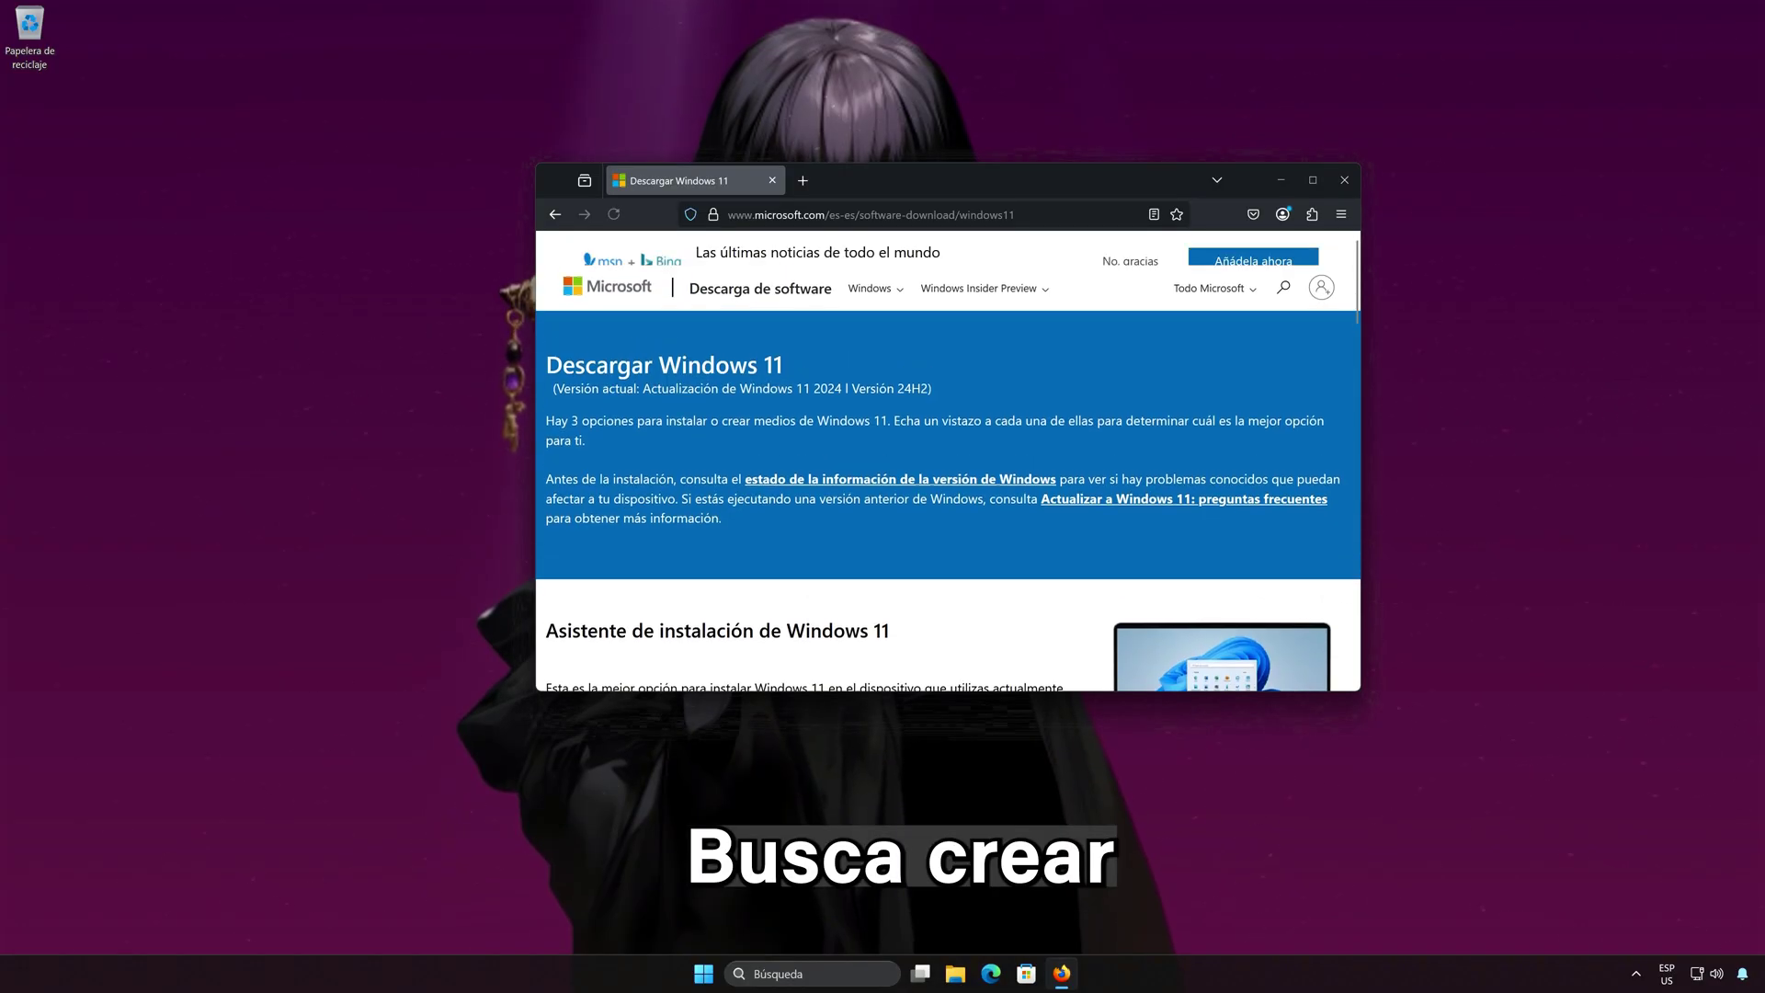
Download mediacreationtool.exe from the Crear medios de instalación de Windows 11 section and close the browser.
{"action": "scroll", "coordinate": [1233, 461], "scroll_direction": "down", "scroll_amount": 4}
{"action": "scroll", "coordinate": [1233, 461], "scroll_direction": "up", "scroll_amount": 1}
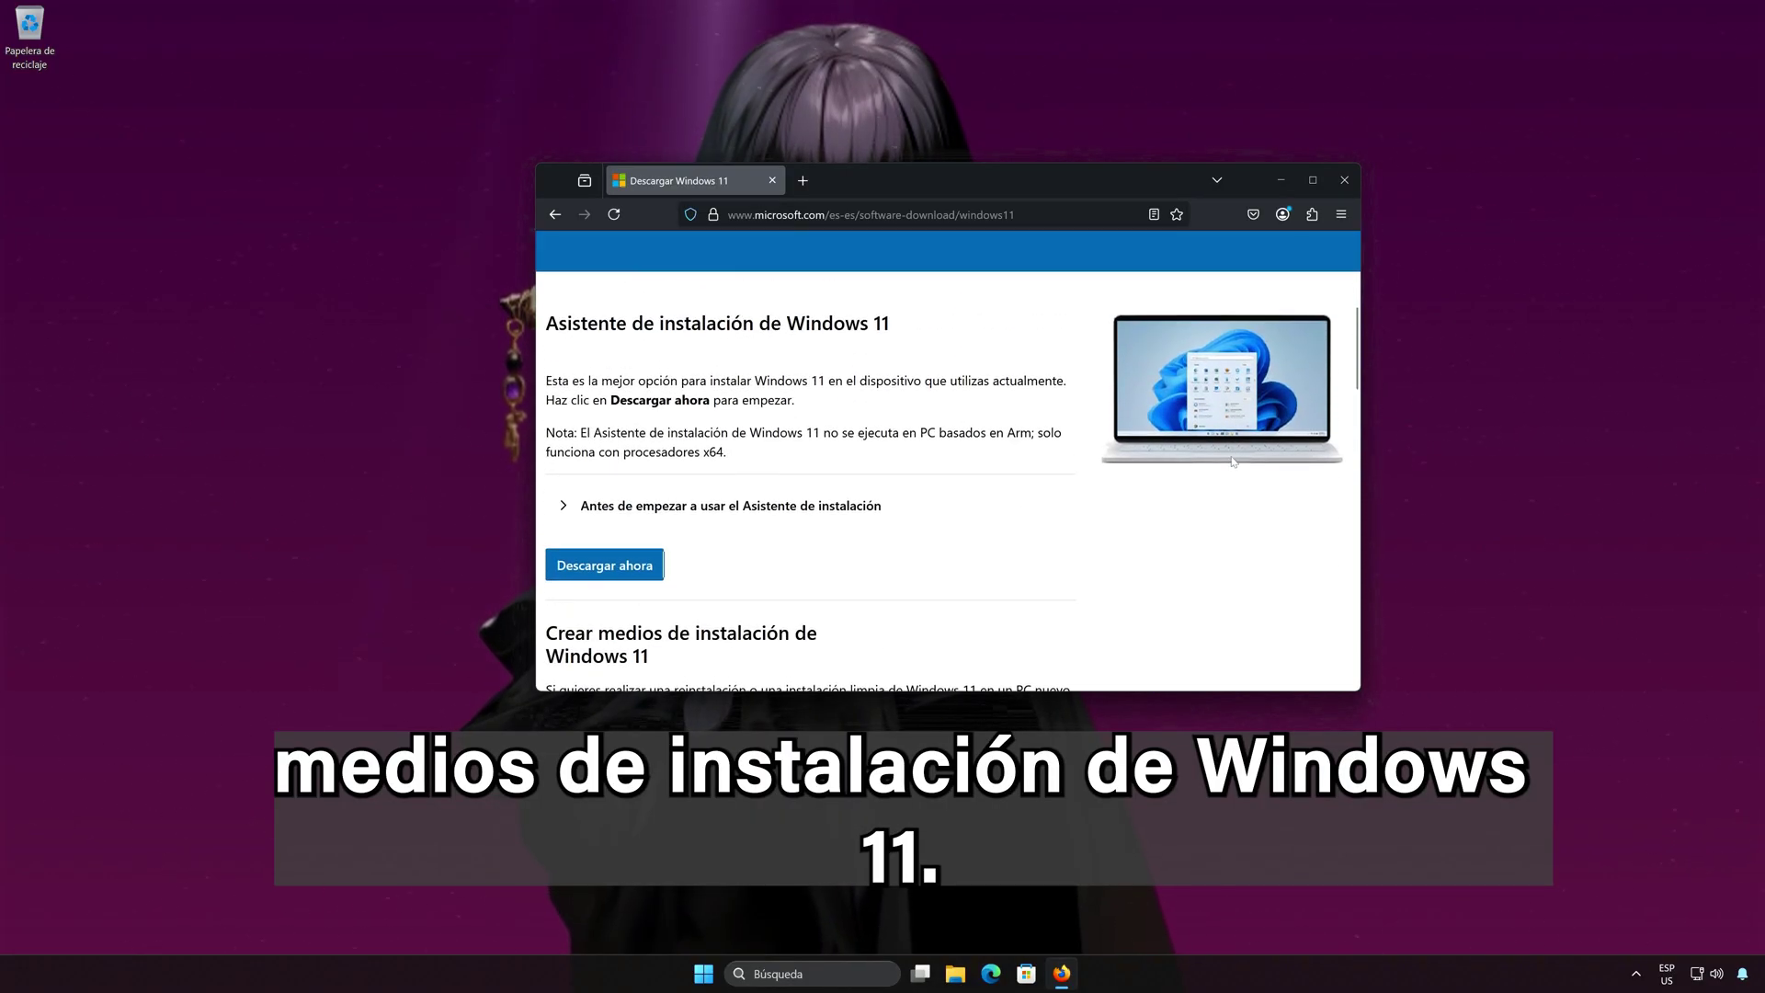
{"action": "scroll", "coordinate": [1233, 461], "scroll_direction": "down", "scroll_amount": 4}
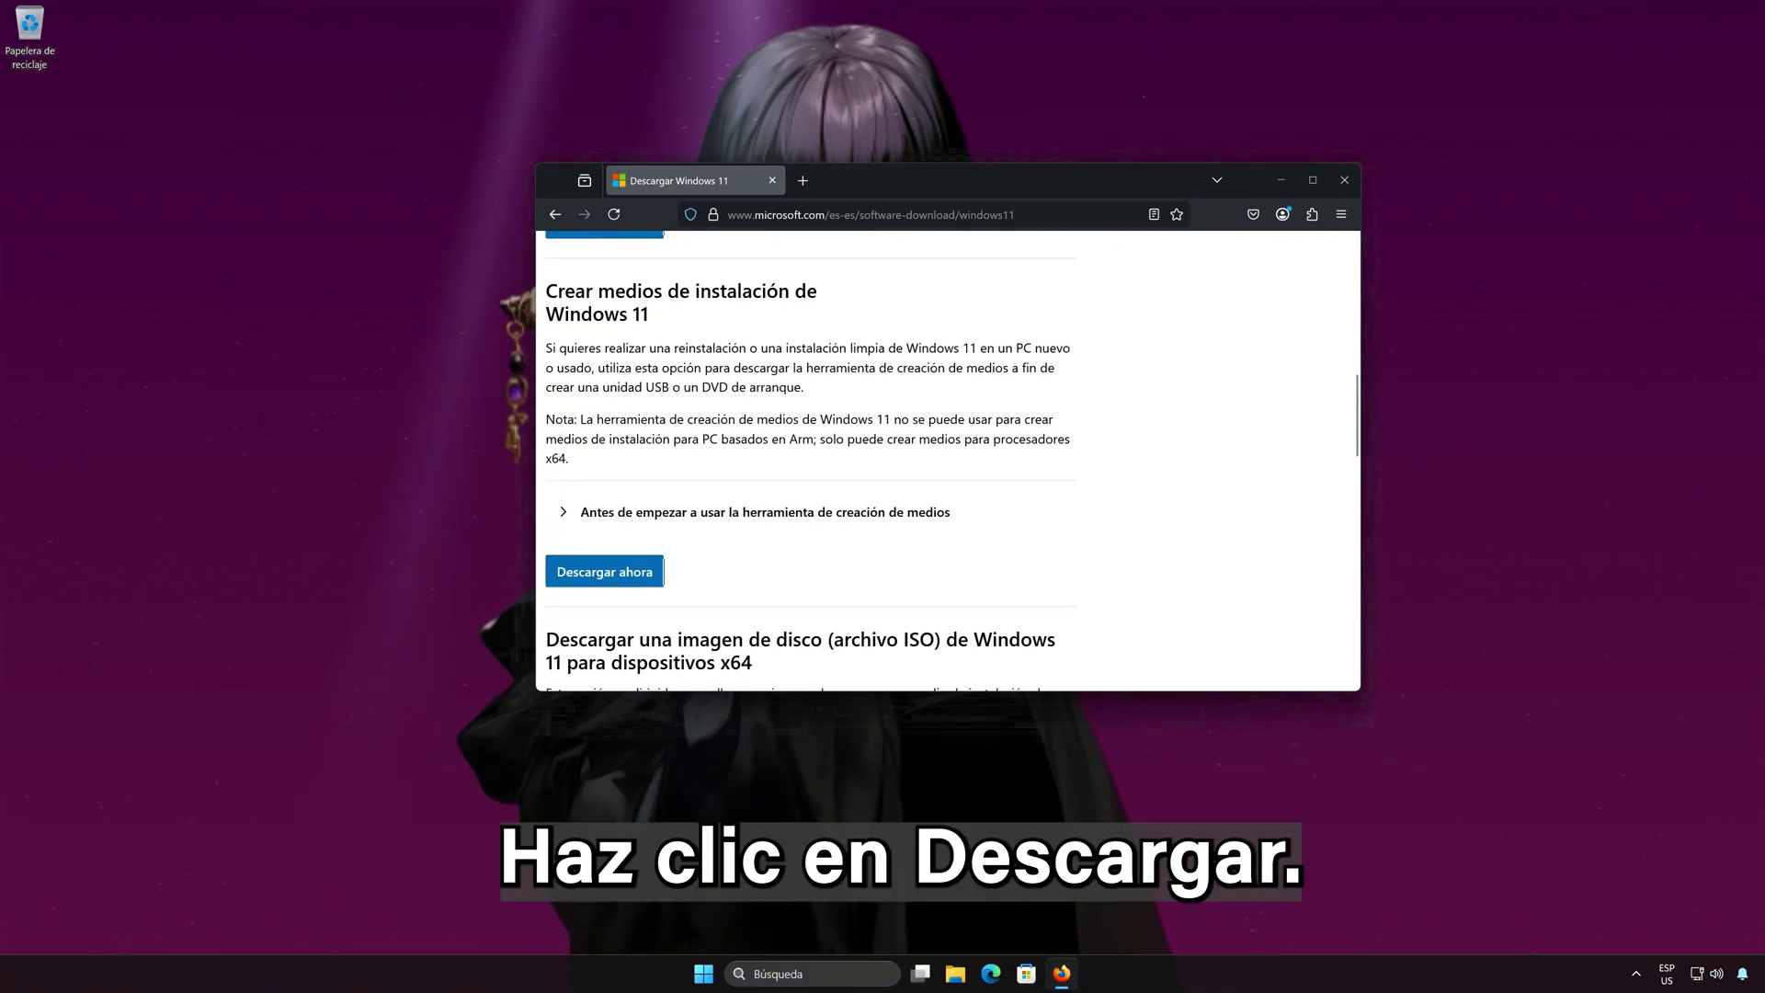
{"action": "left_click", "coordinate": [628, 574]}
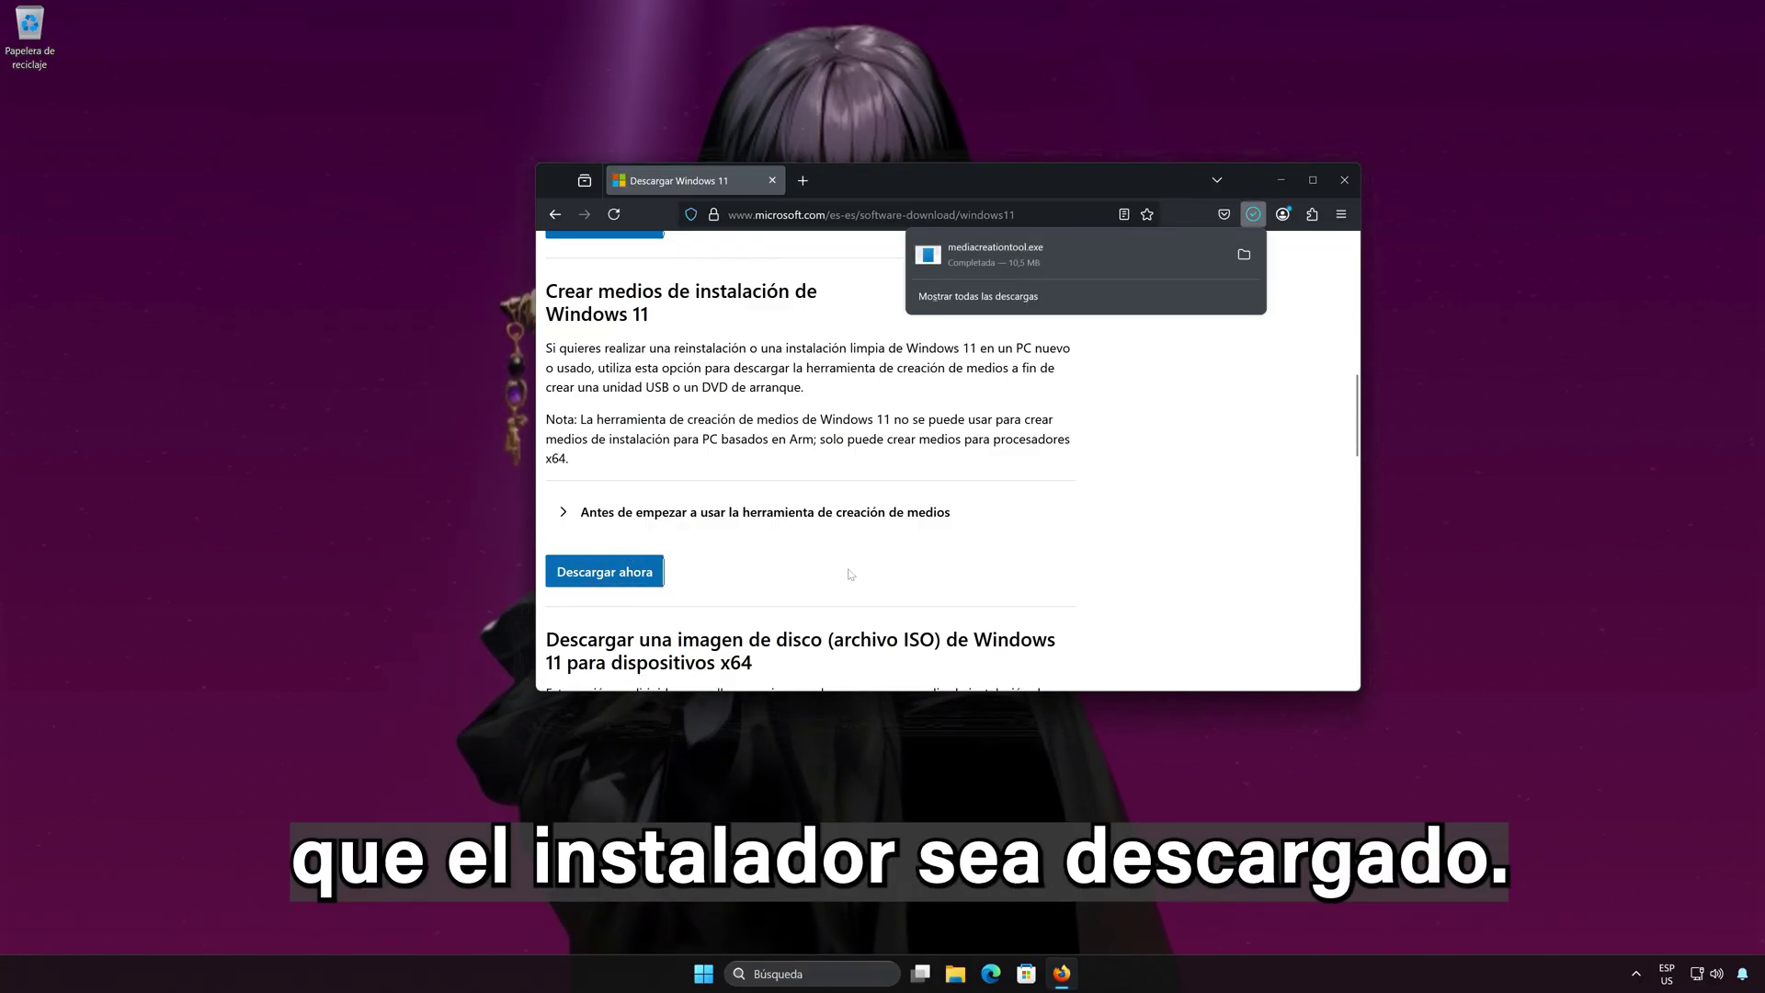
{"action": "left_click", "coordinate": [1345, 181]}
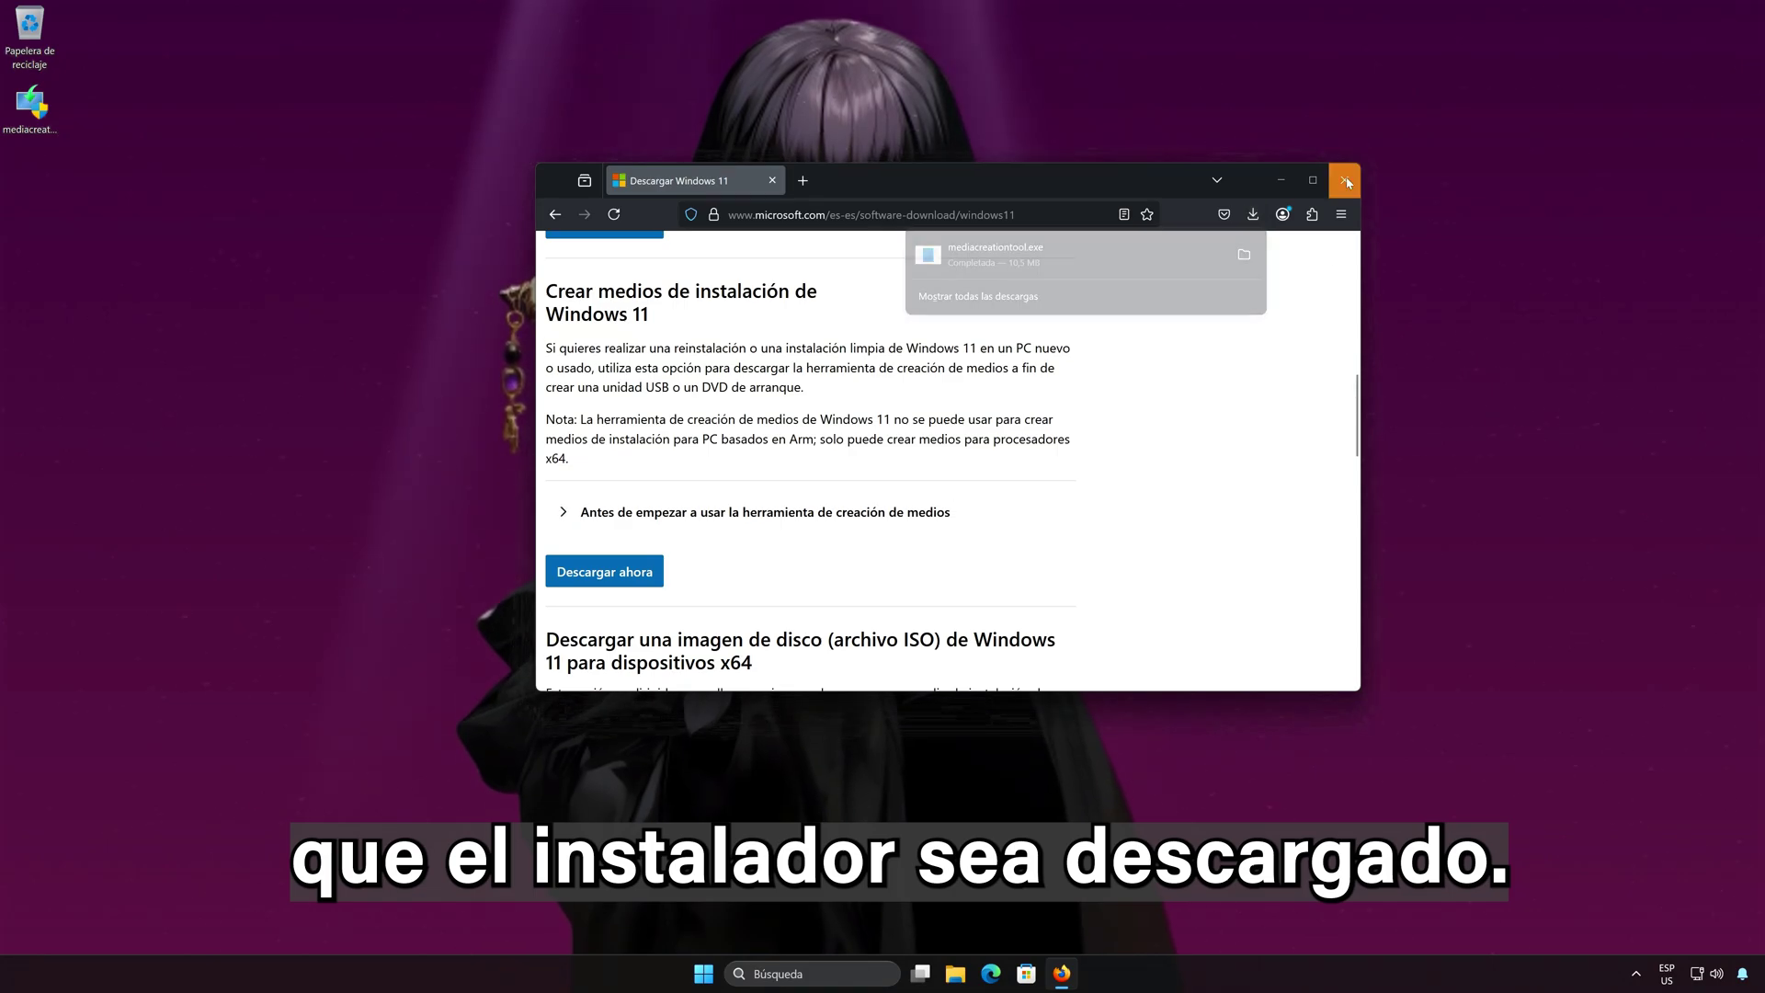
{"action": "left_click", "coordinate": [1345, 181]}
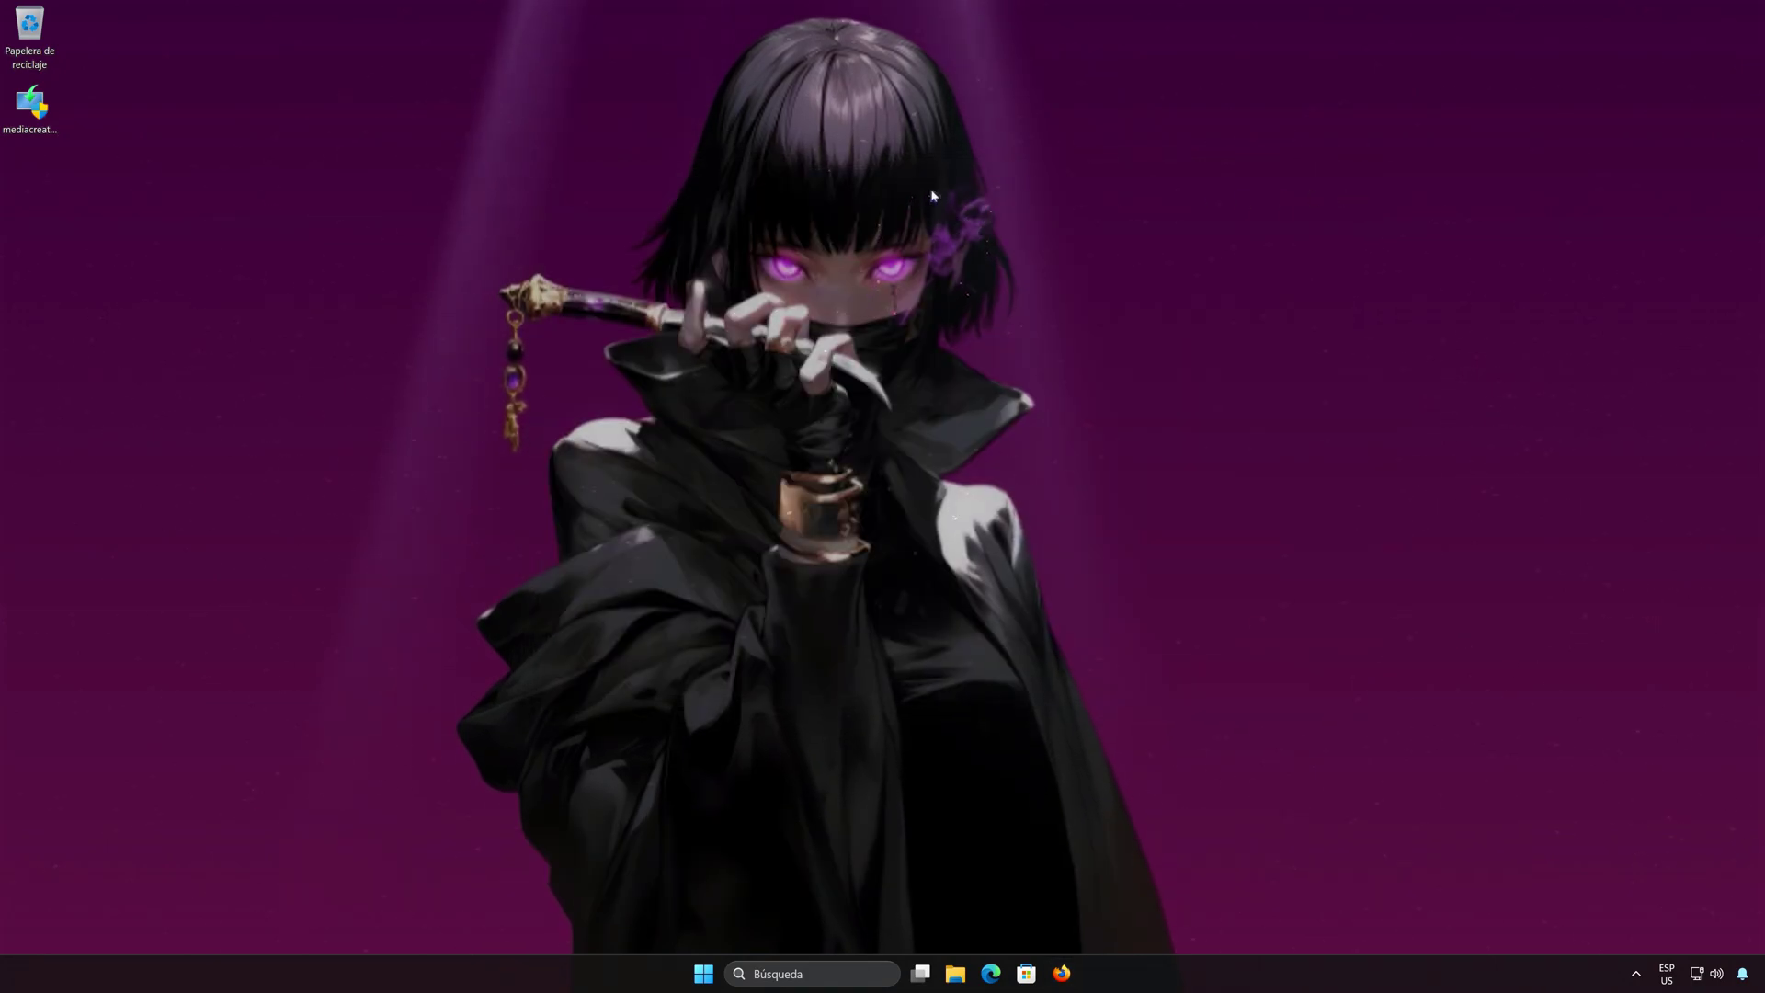
Run the downloaded mediacreationtool.exe from the desktop, allow it to make changes to the device, and accept the licence terms.
{"action": "double_click", "coordinate": [33, 106]}
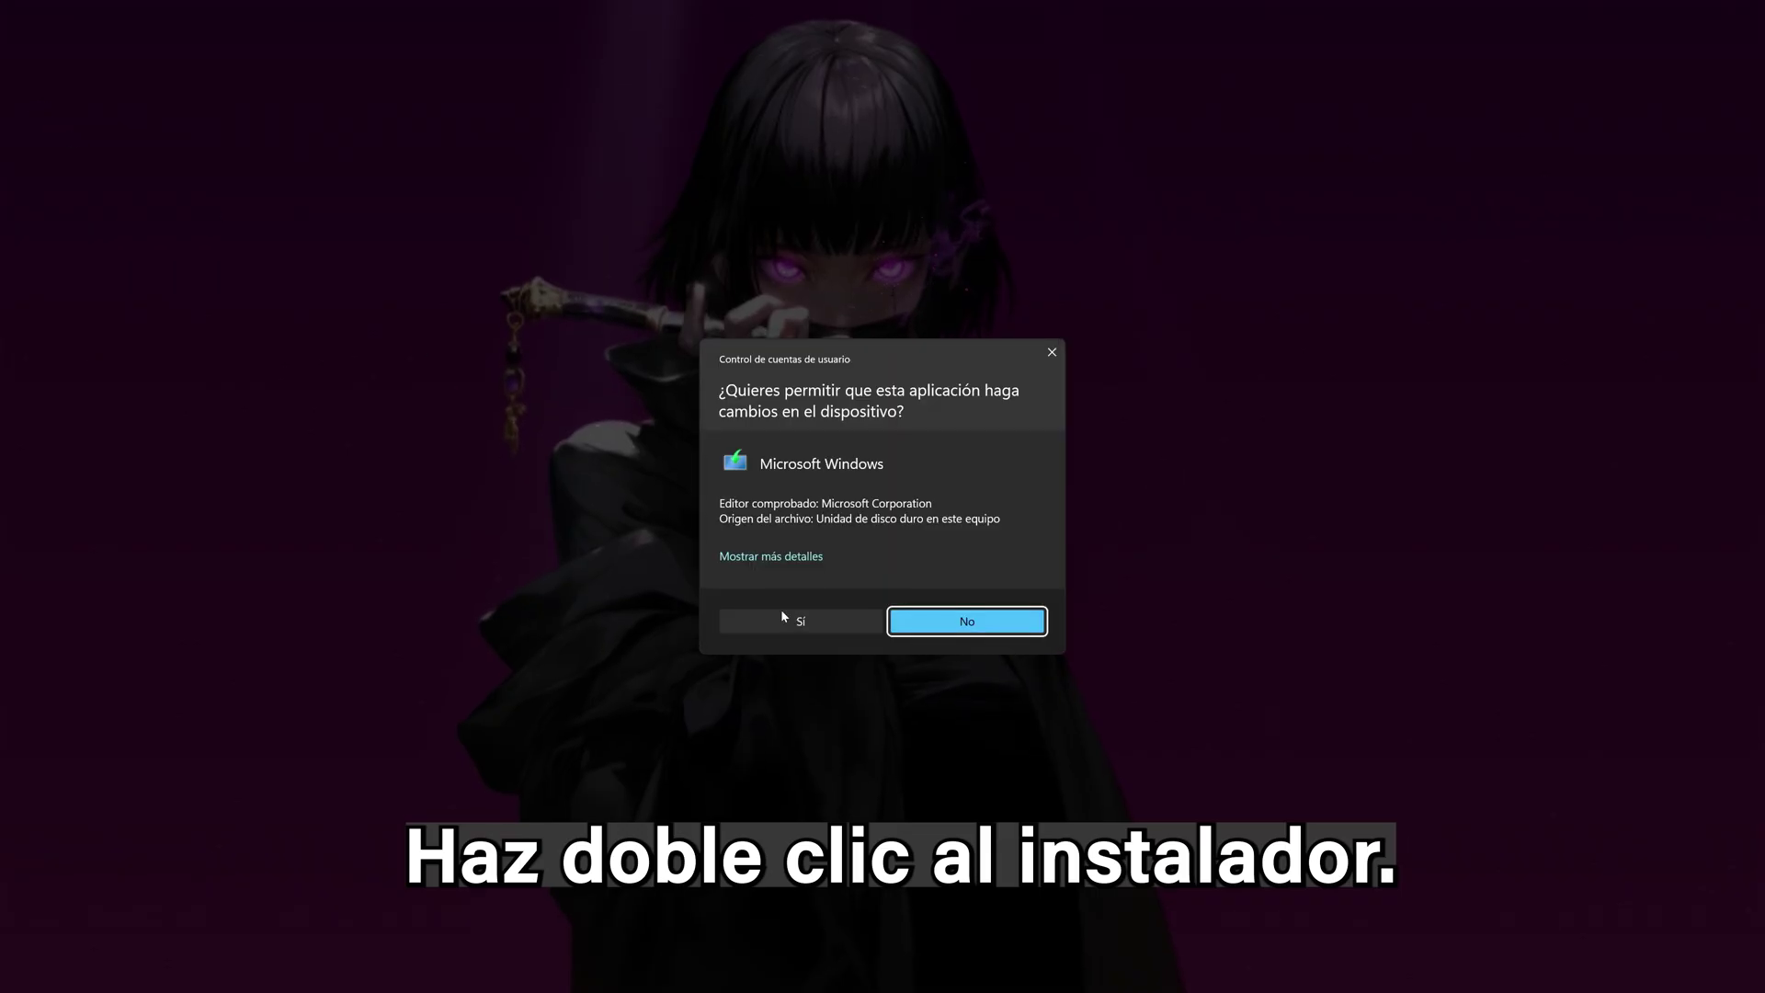
{"action": "left_click", "coordinate": [801, 623]}
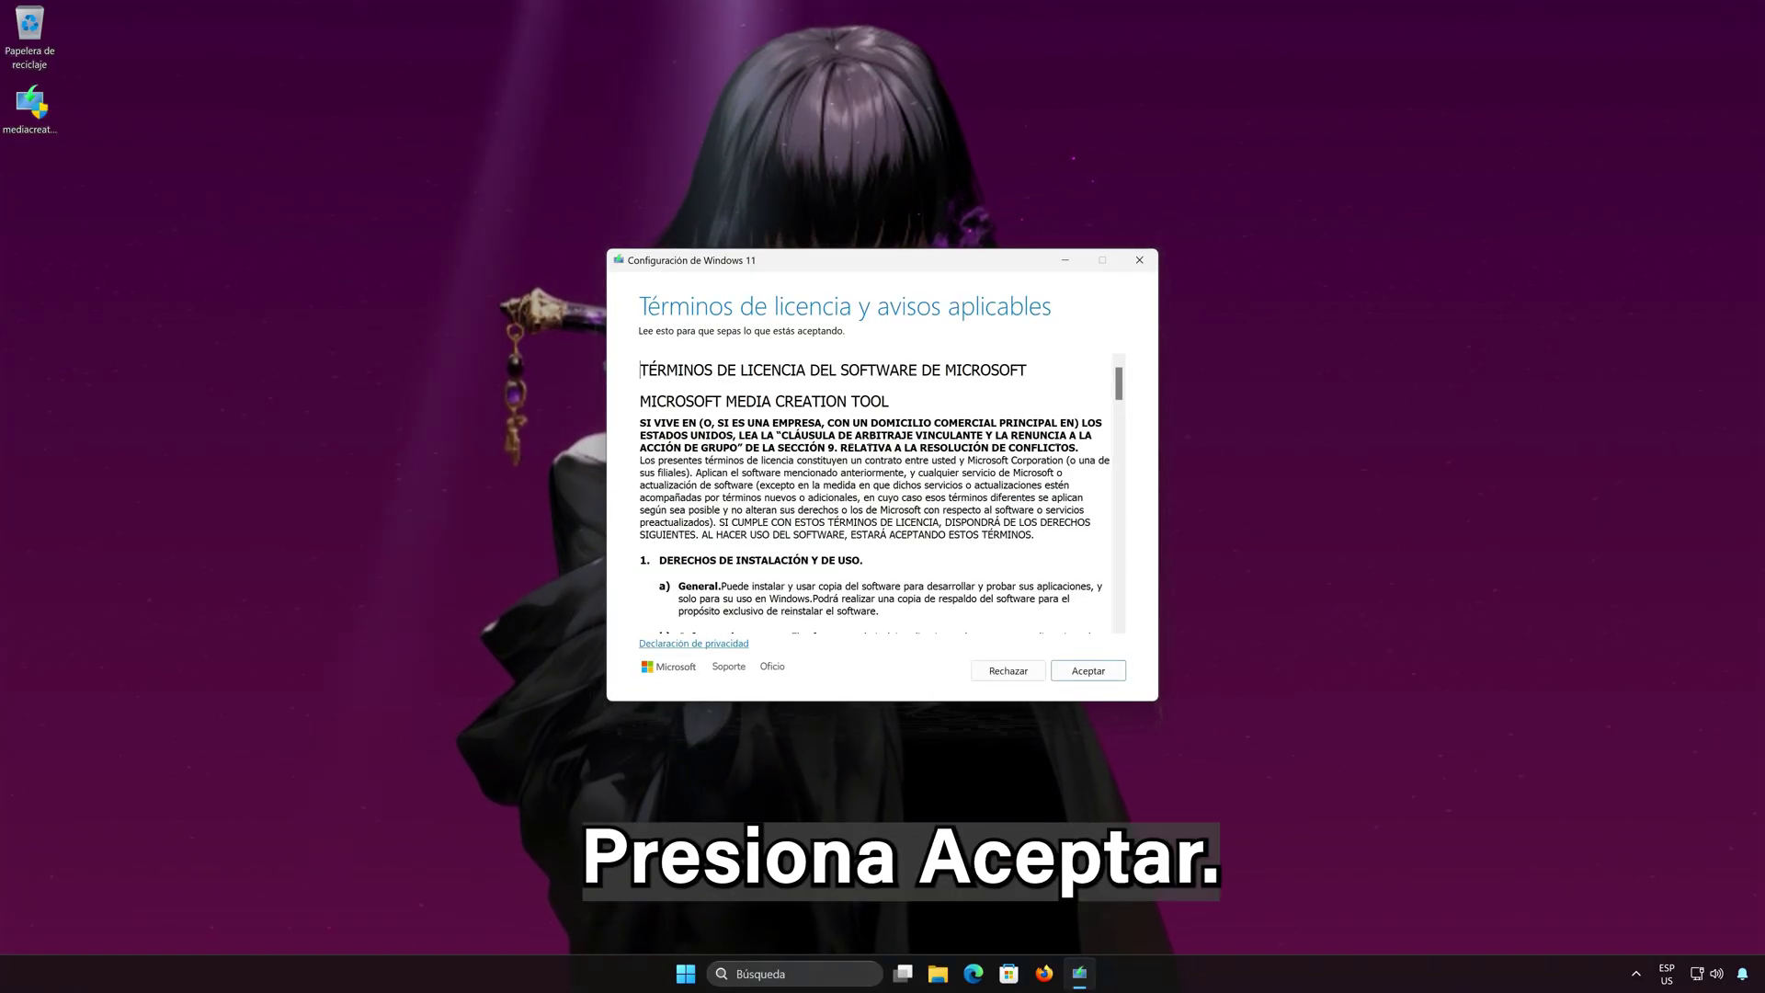
{"action": "left_click", "coordinate": [1086, 679]}
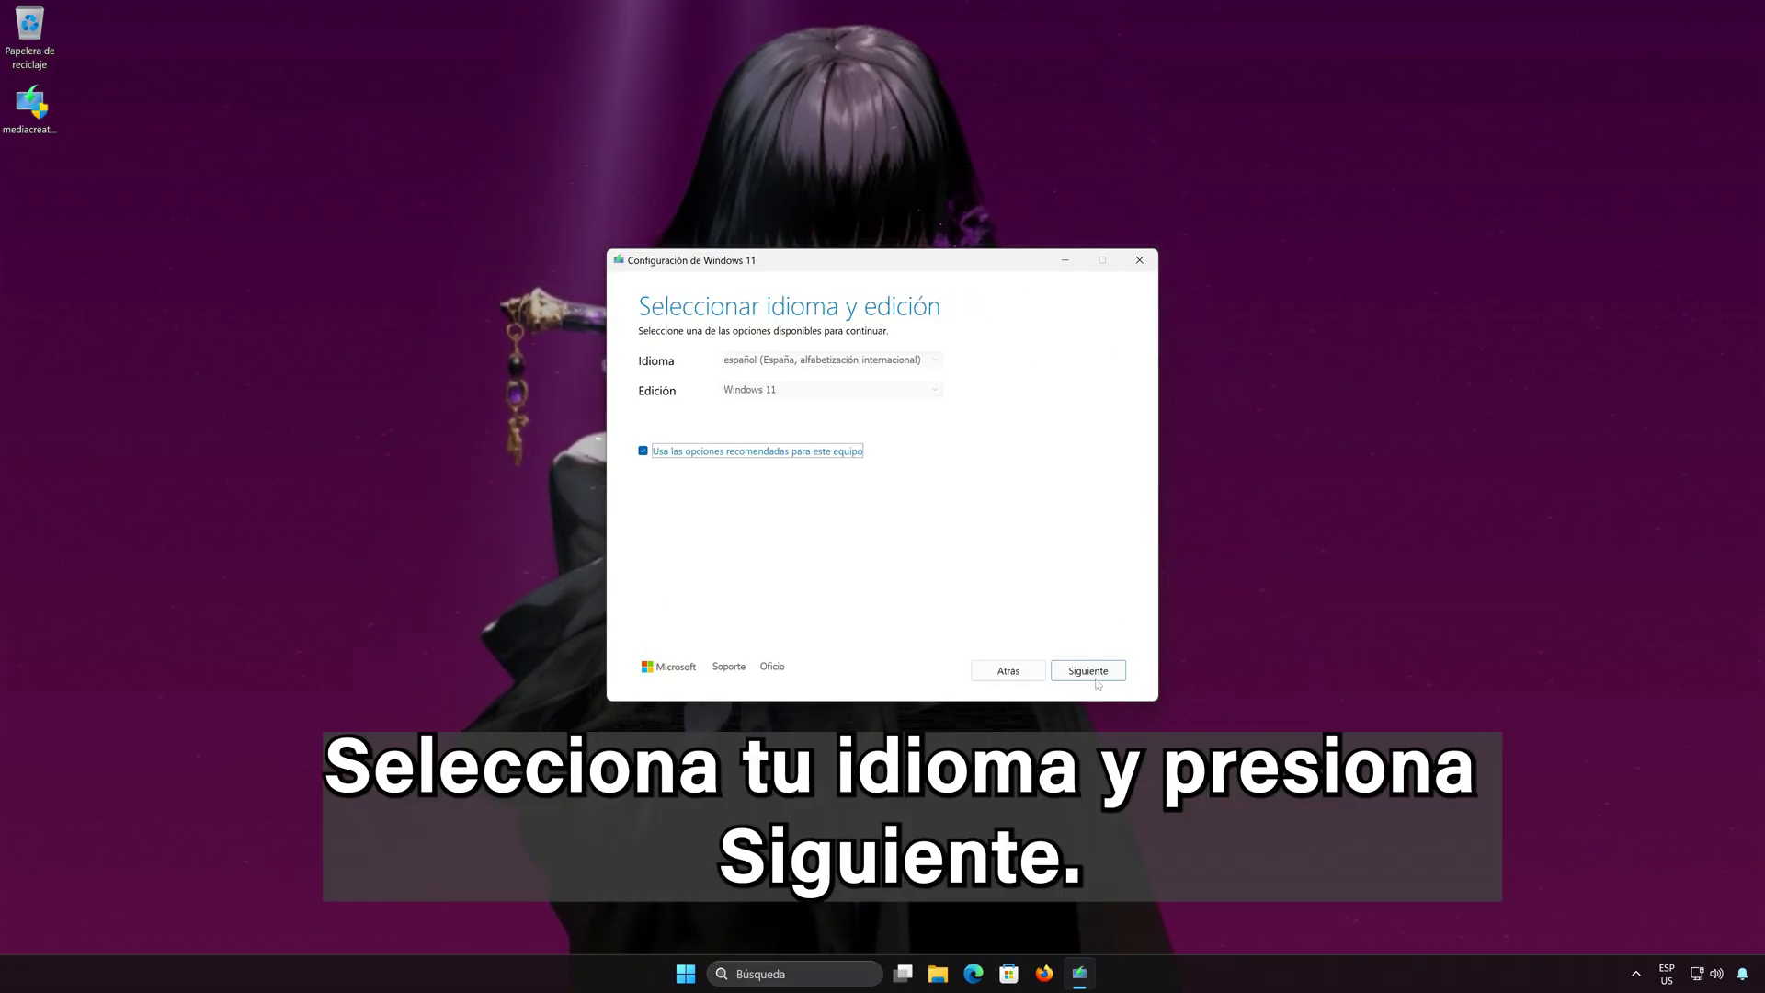
Accept the recommended language and Windows 11 edition, and choose Archivo ISO as the installation medium.
{"action": "left_click", "coordinate": [1103, 678]}
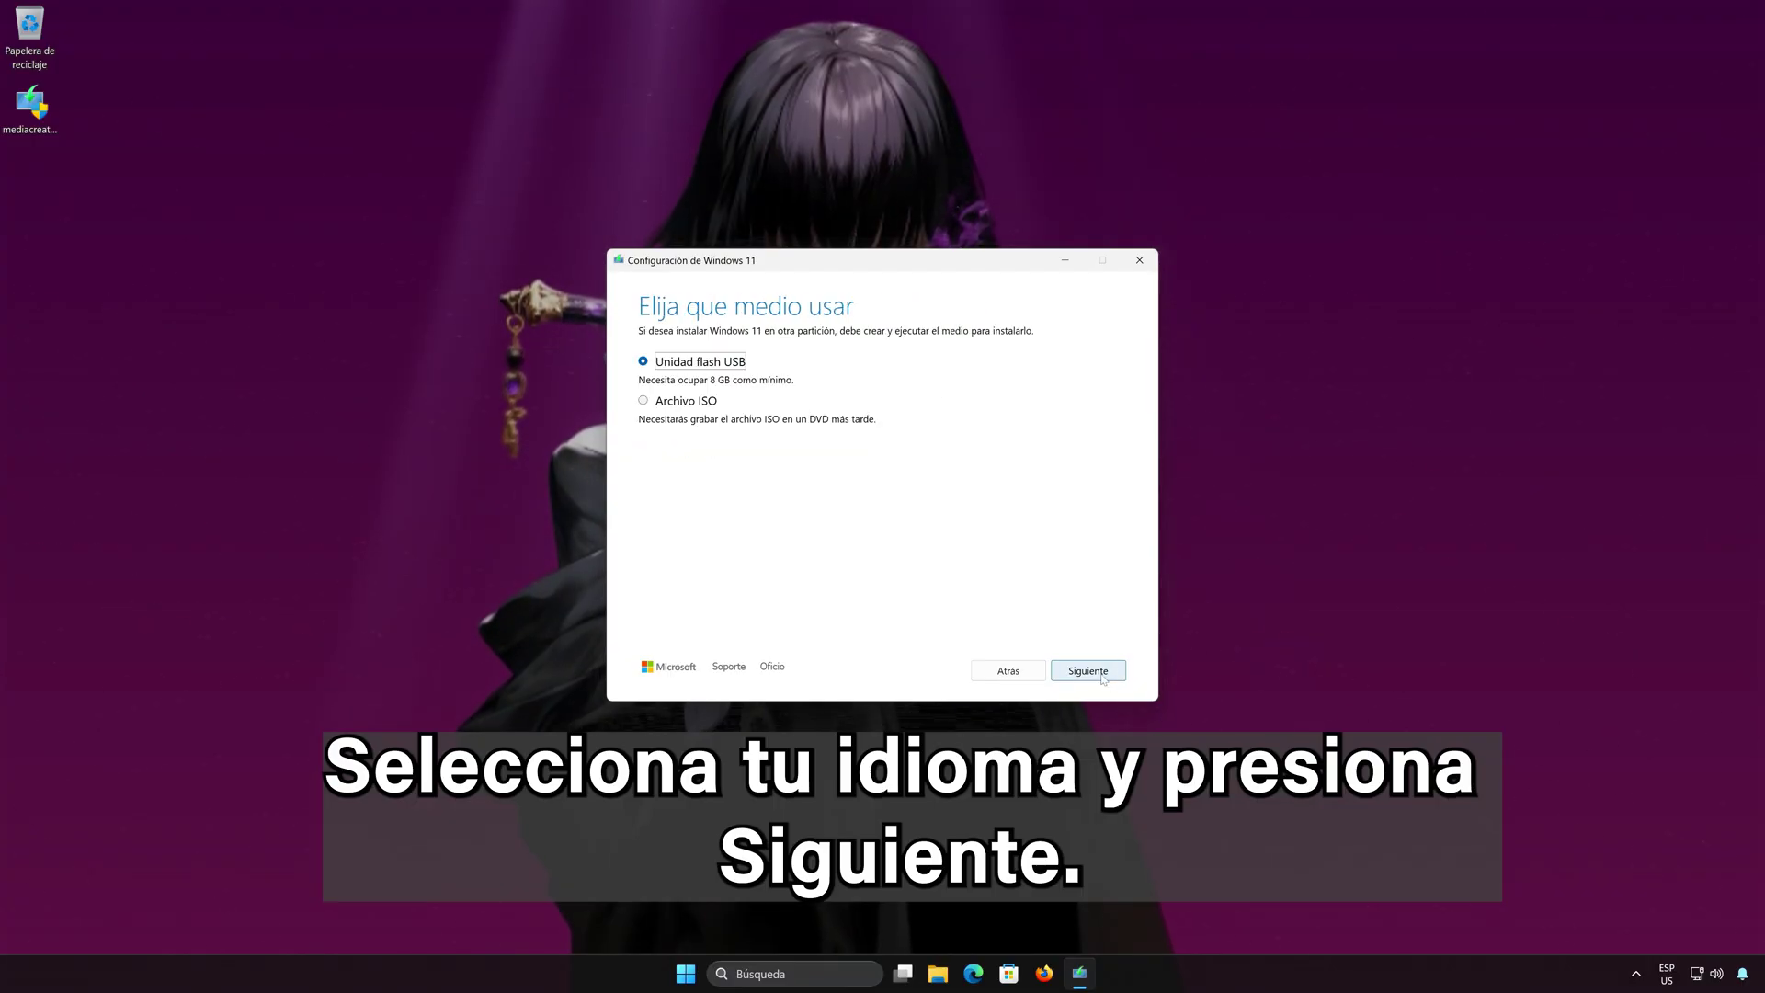
{"action": "left_click", "coordinate": [643, 402]}
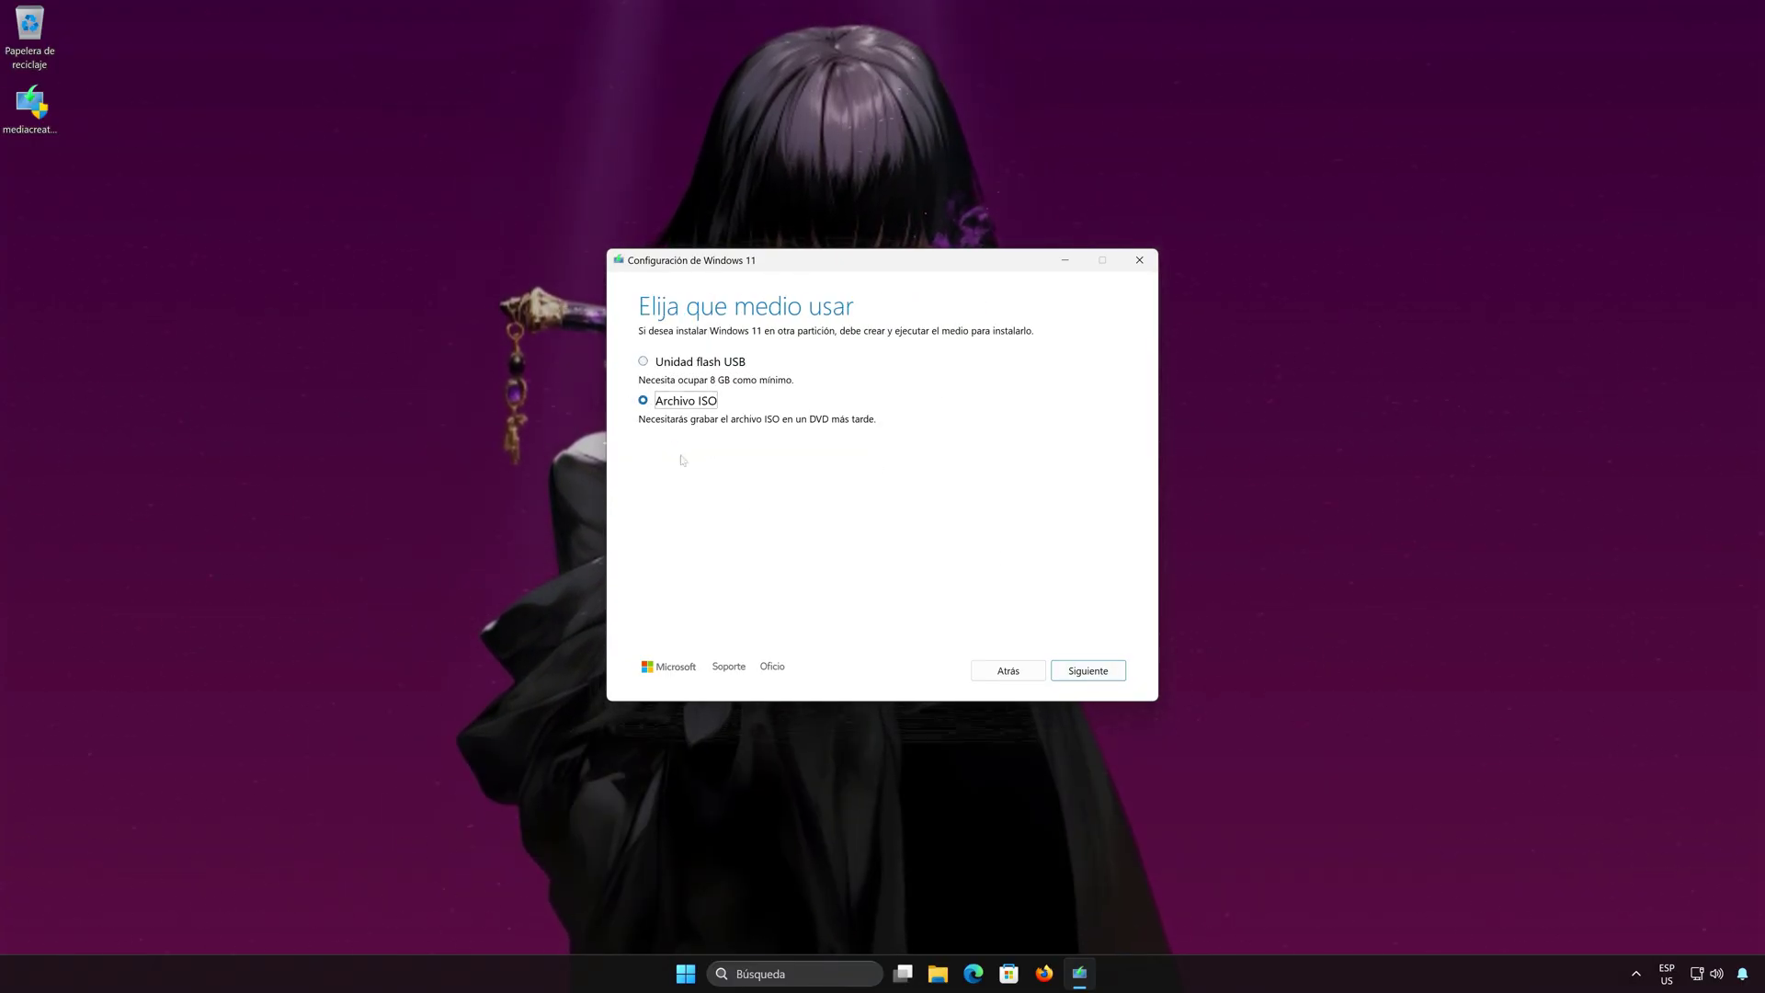
{"action": "left_click", "coordinate": [1108, 674]}
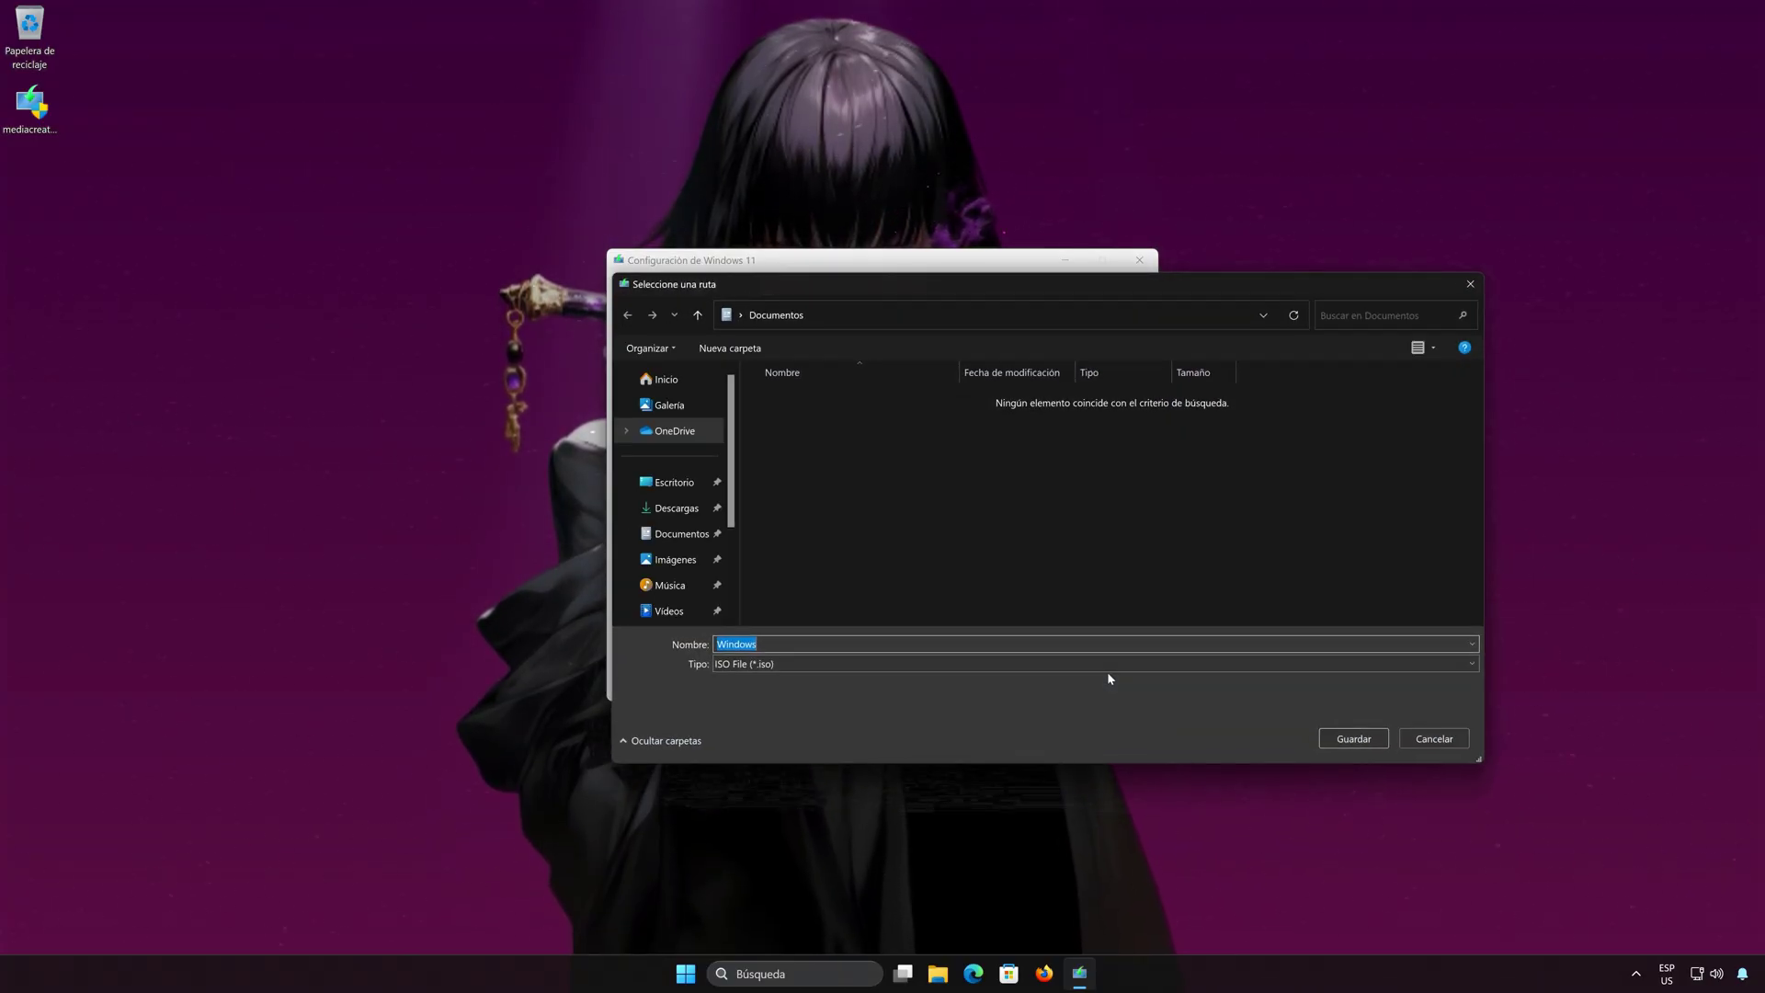
Save the ISO file as Windows11 in the Escritorio folder and finish the media creation once the download is done.
{"action": "type", "text": "Windows11"}
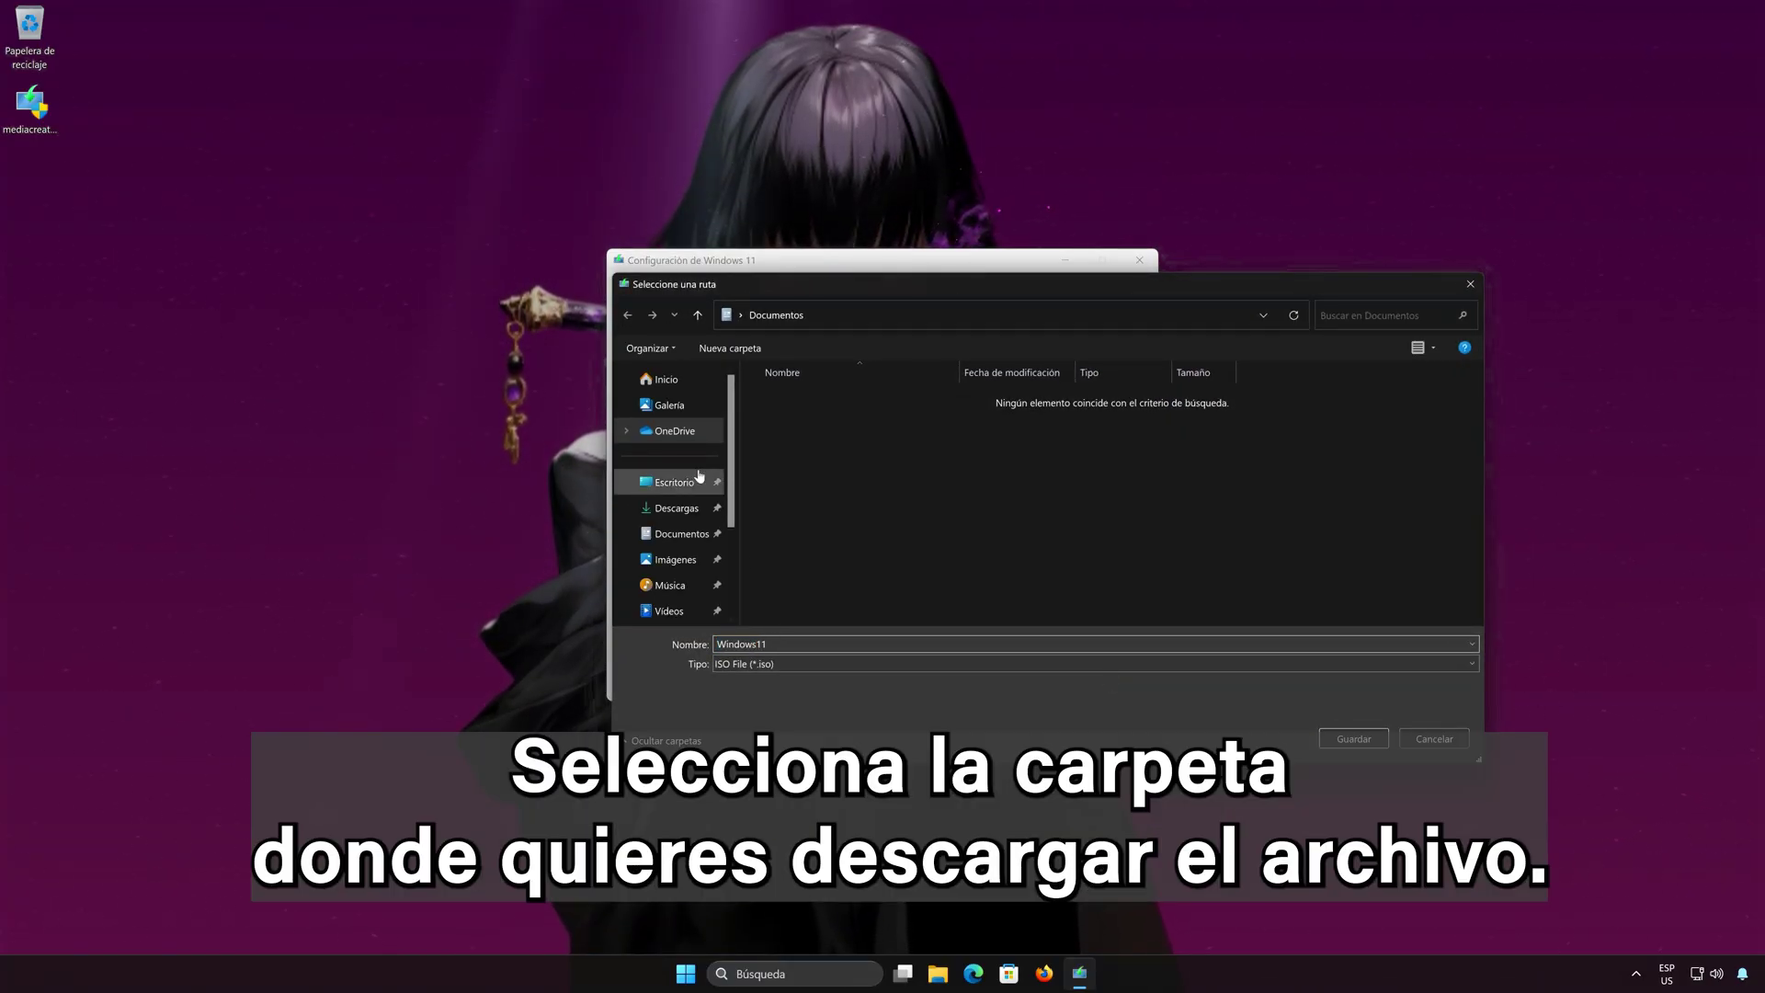
{"action": "left_click", "coordinate": [664, 487]}
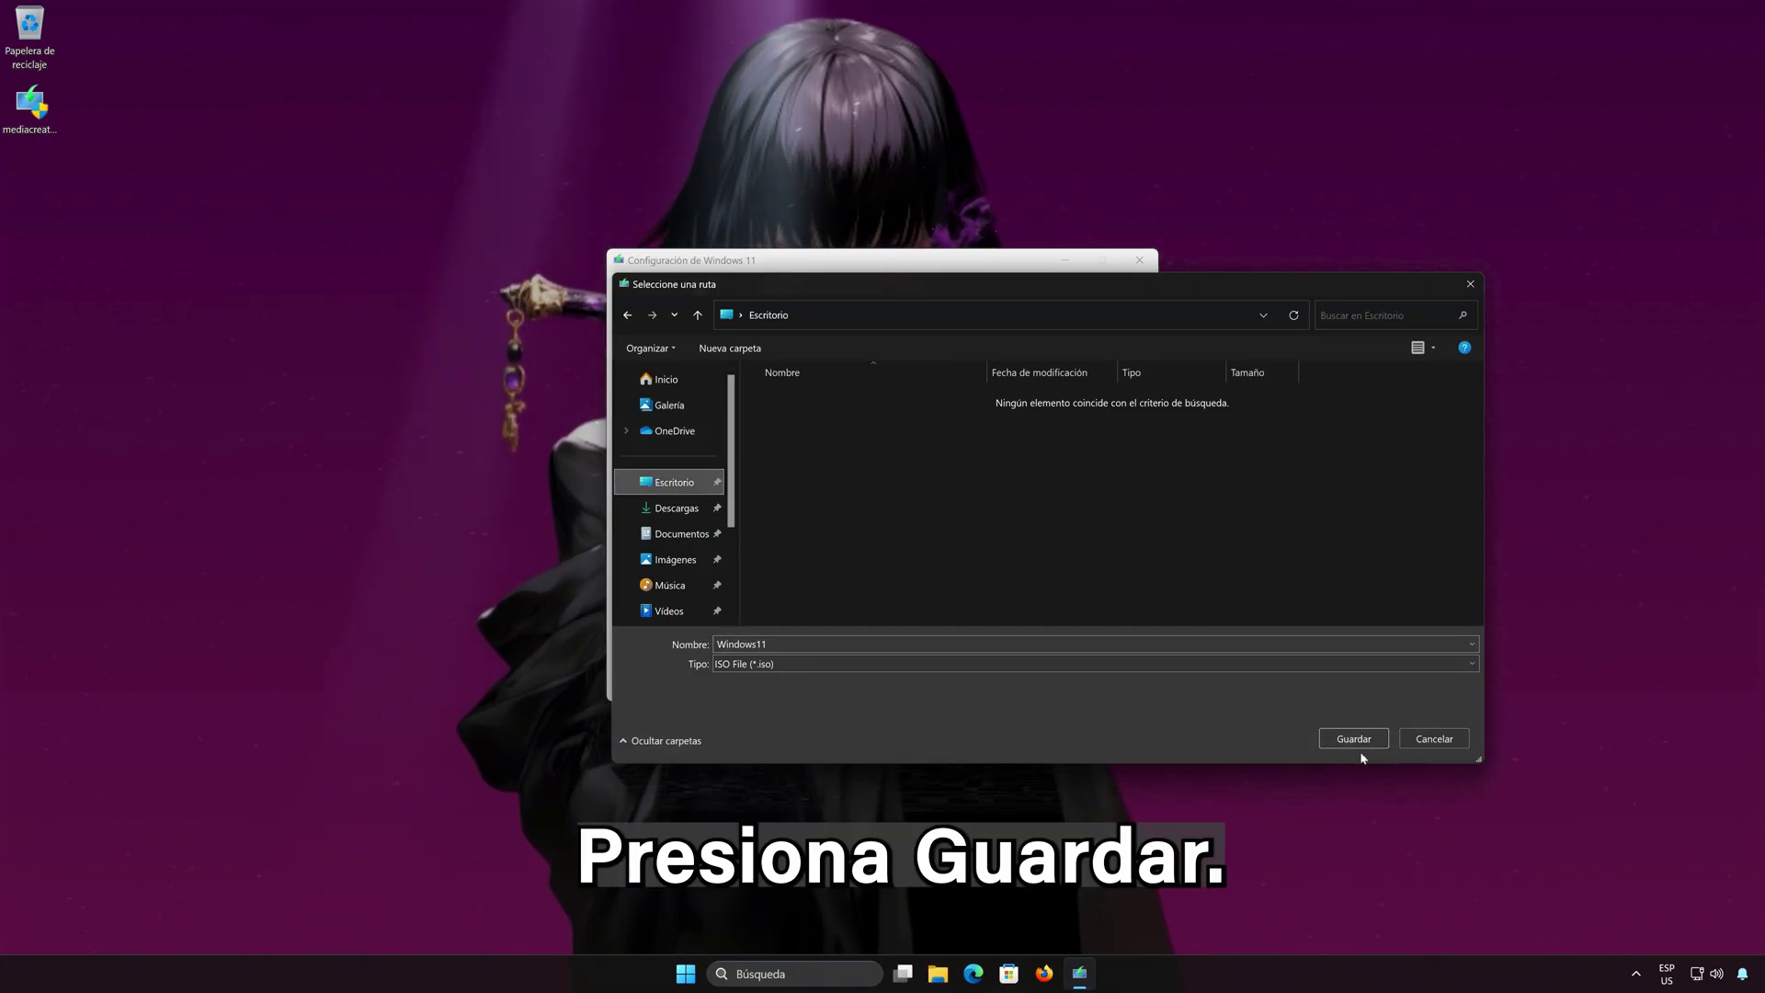
{"action": "left_click", "coordinate": [1353, 741]}
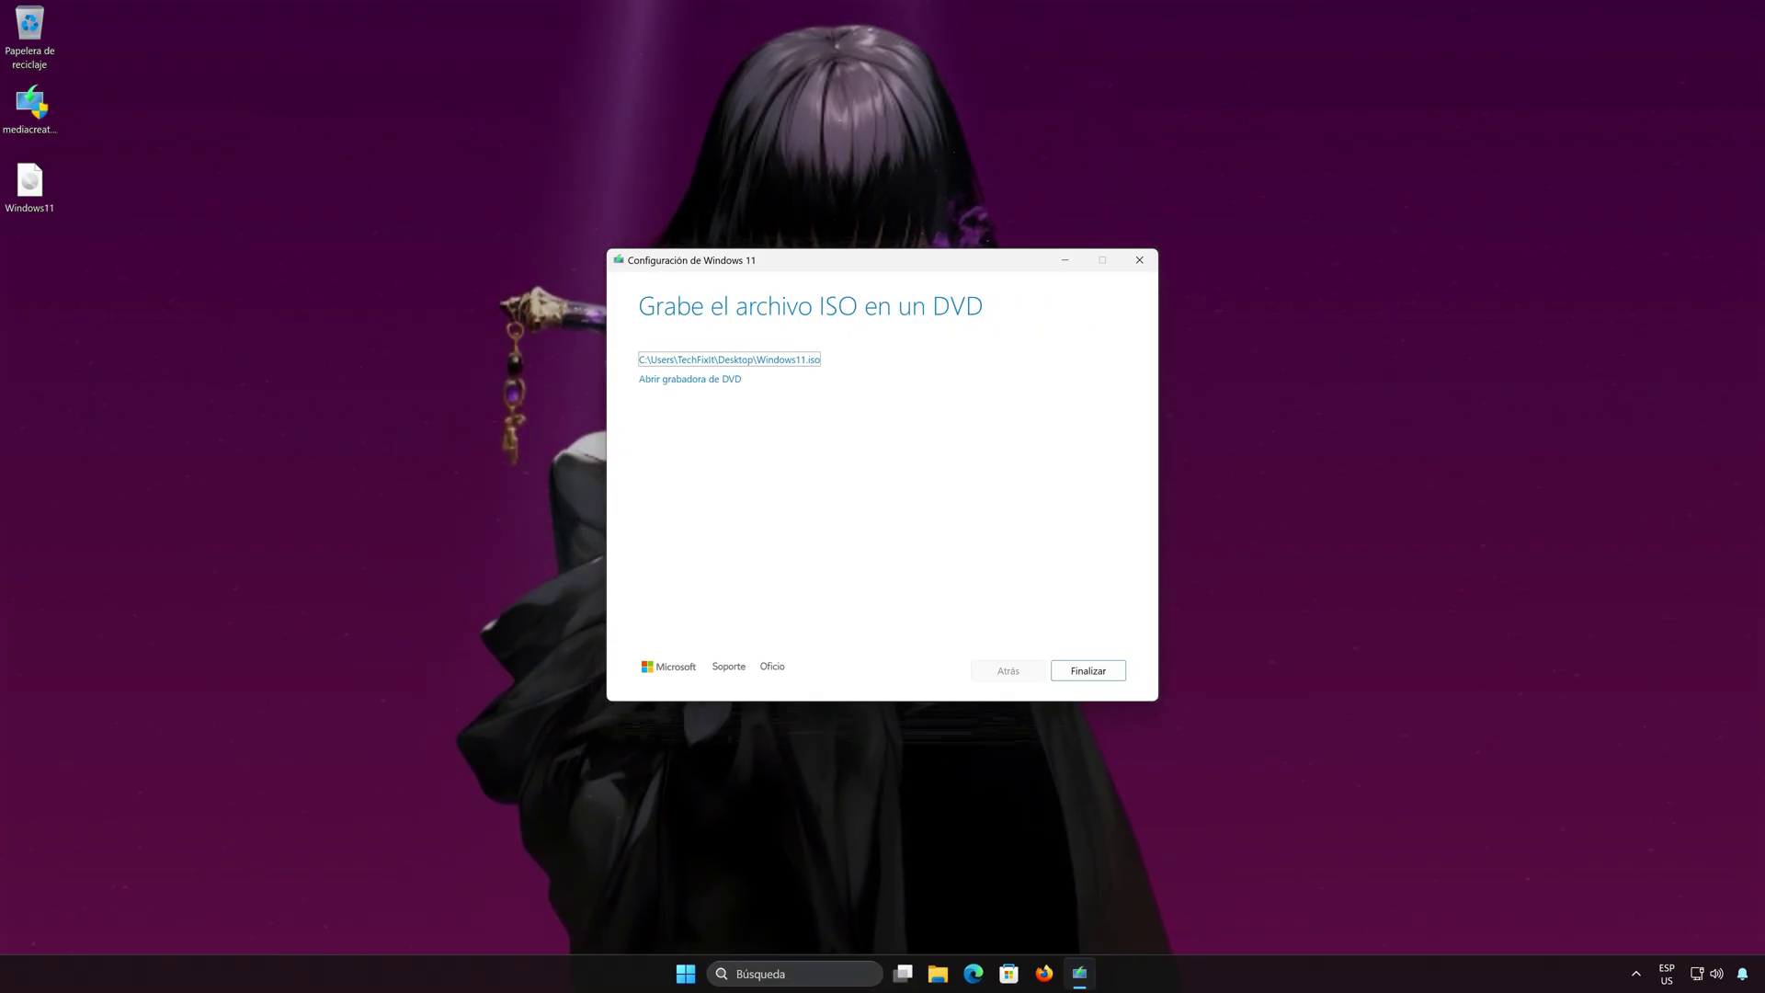
{"action": "left_click", "coordinate": [1078, 678]}
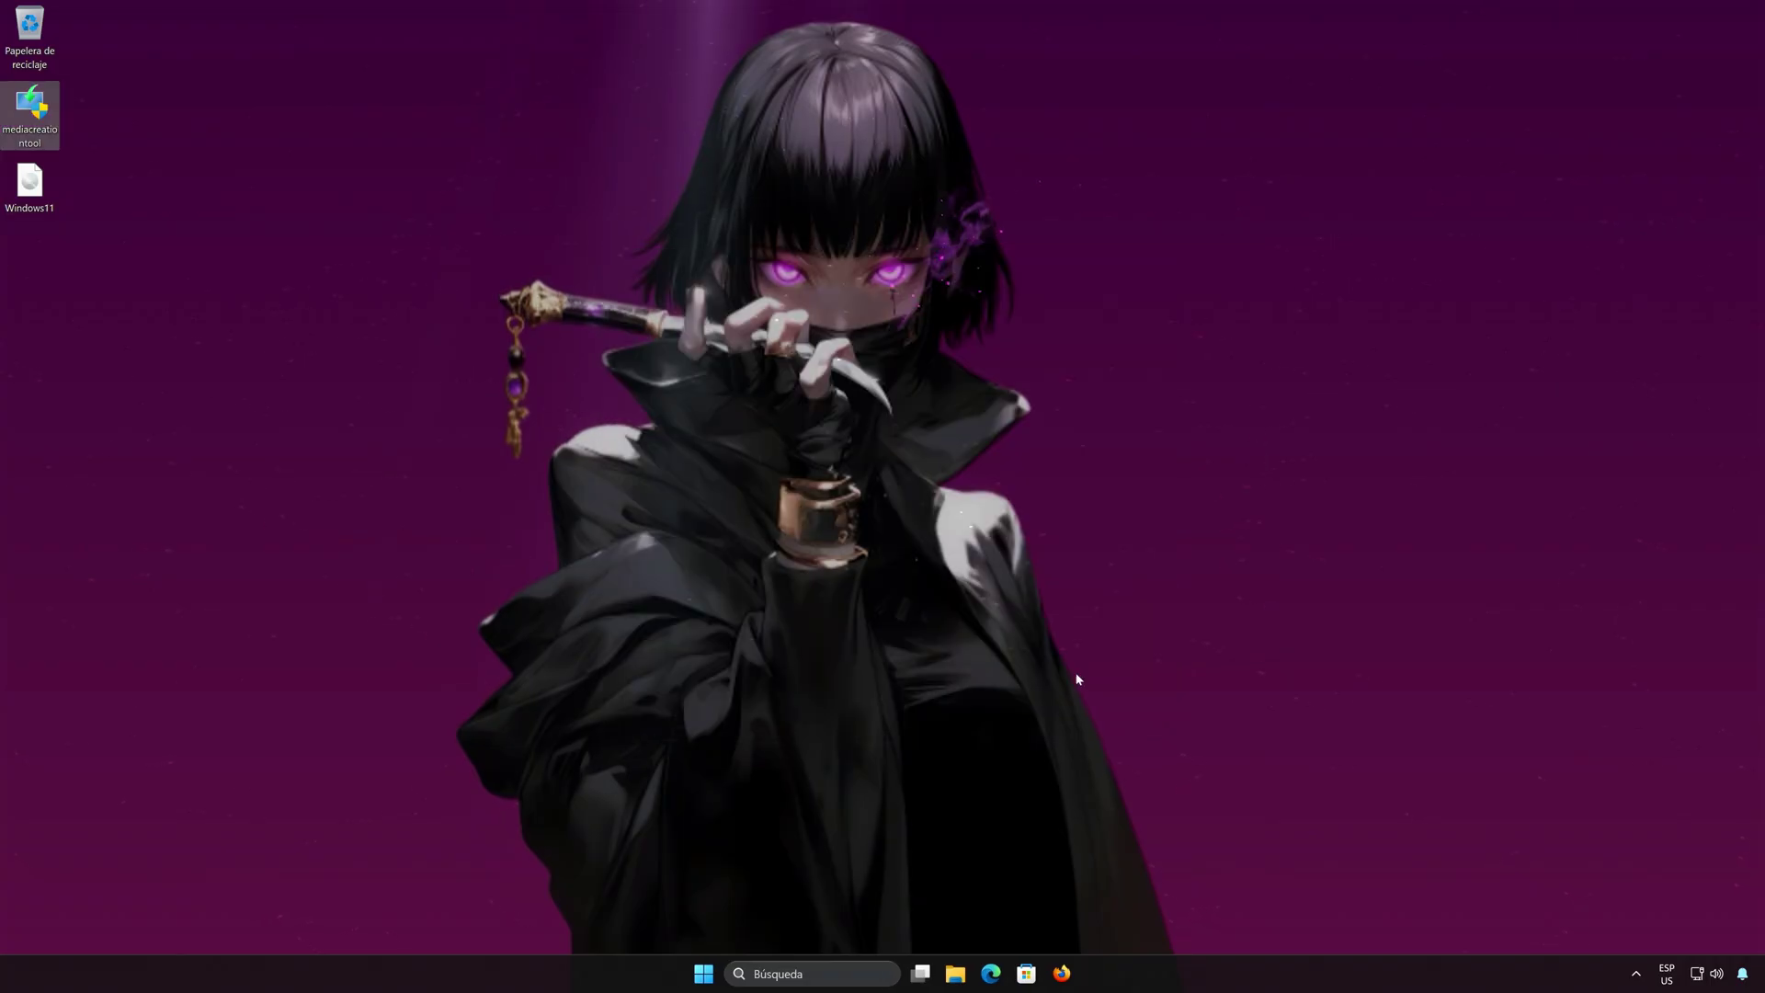
Mount the Windows11 ISO from the desktop, run its setup application with permission to make changes, and close the drive's folder window.
{"action": "double_click", "coordinate": [28, 189]}
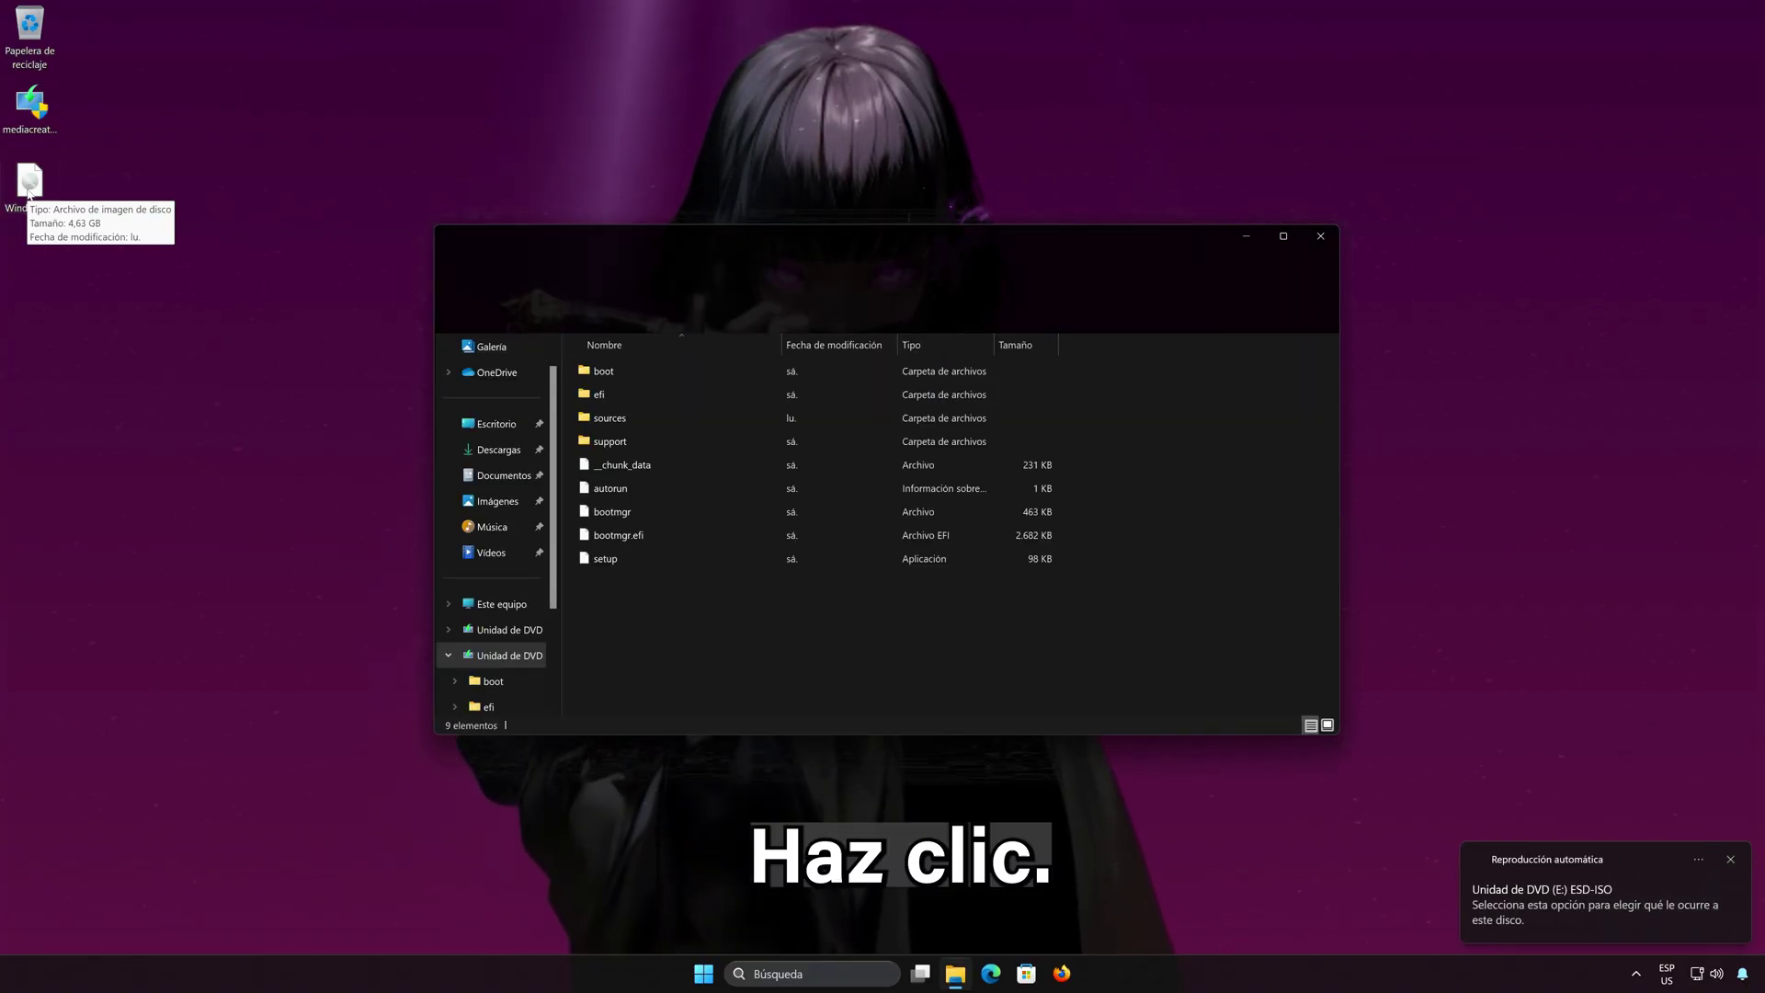
{"action": "double_click", "coordinate": [664, 557]}
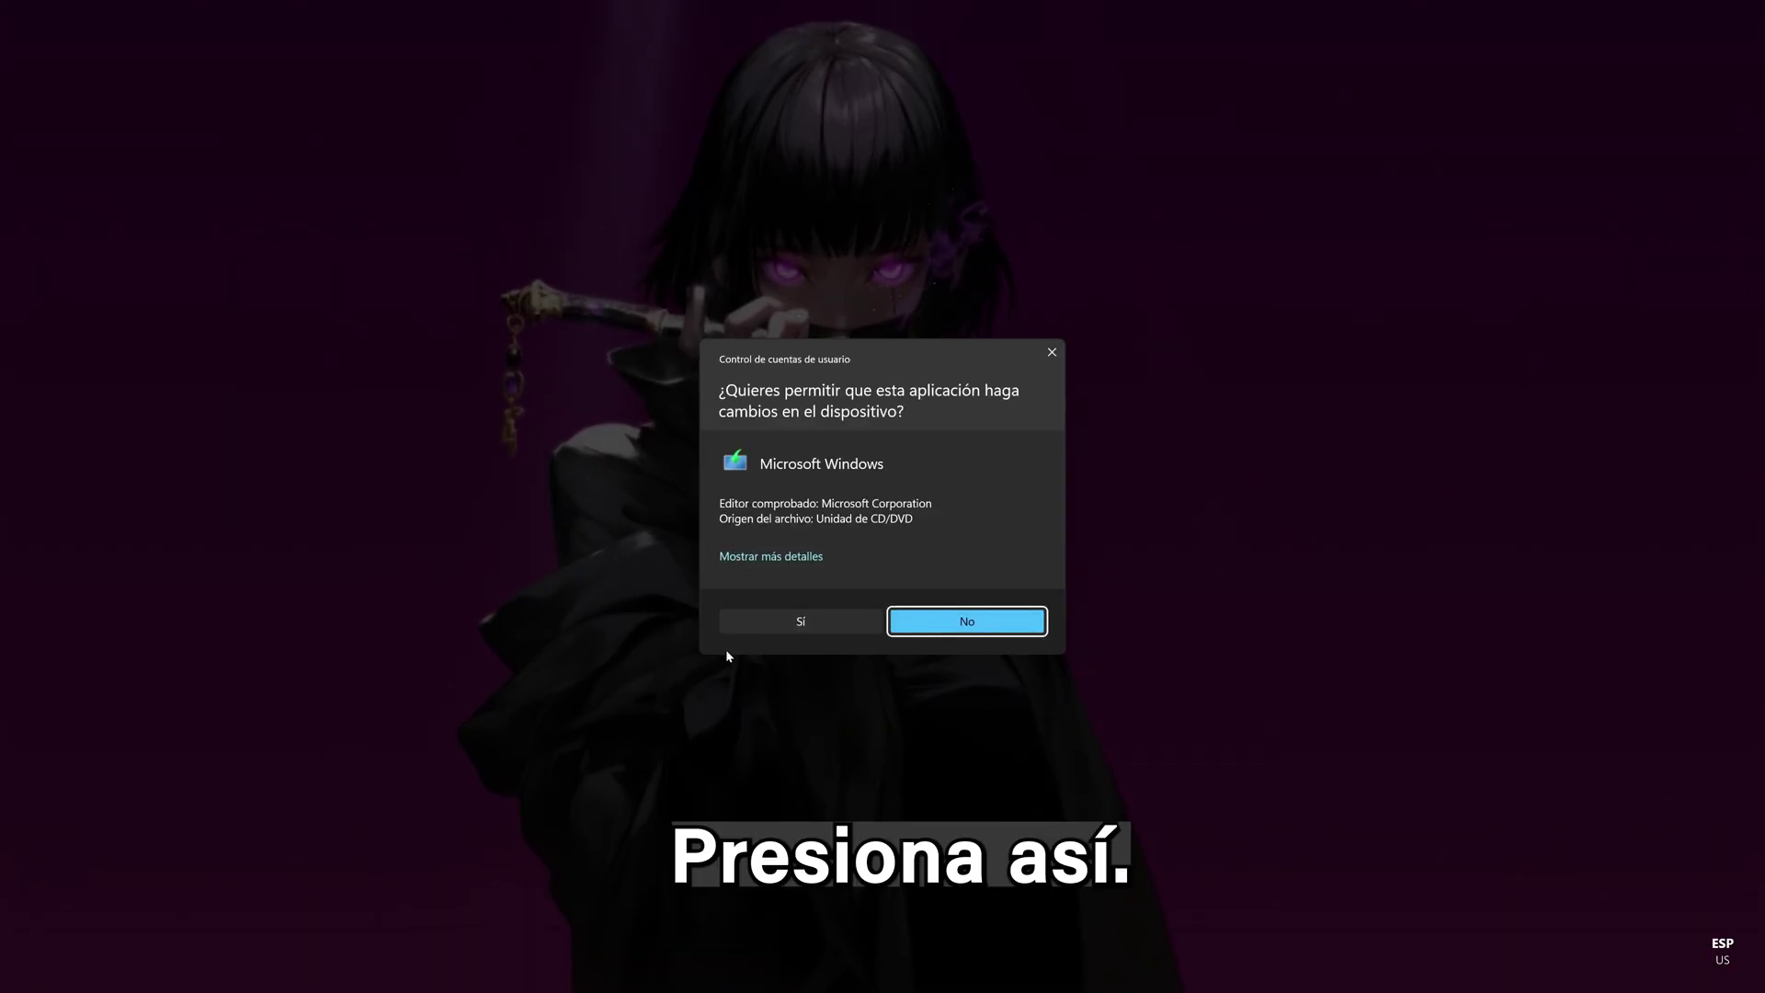
{"action": "left_click", "coordinate": [802, 623]}
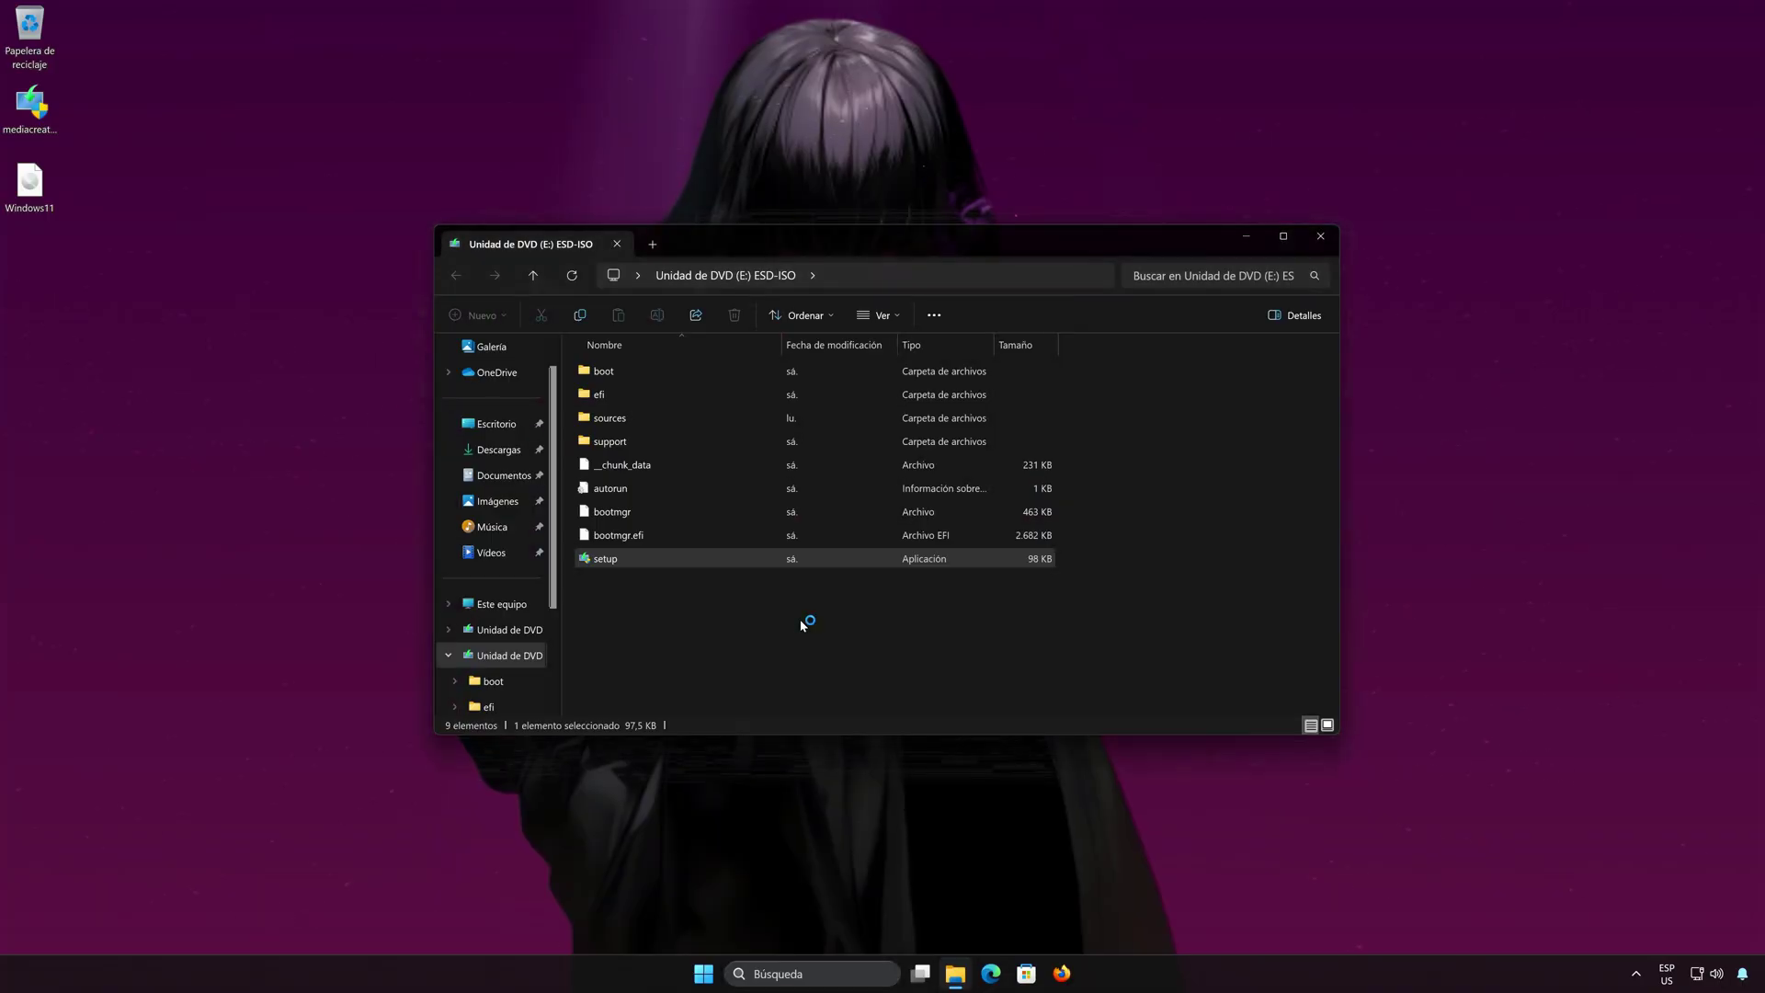
{"action": "left_click", "coordinate": [1321, 238]}
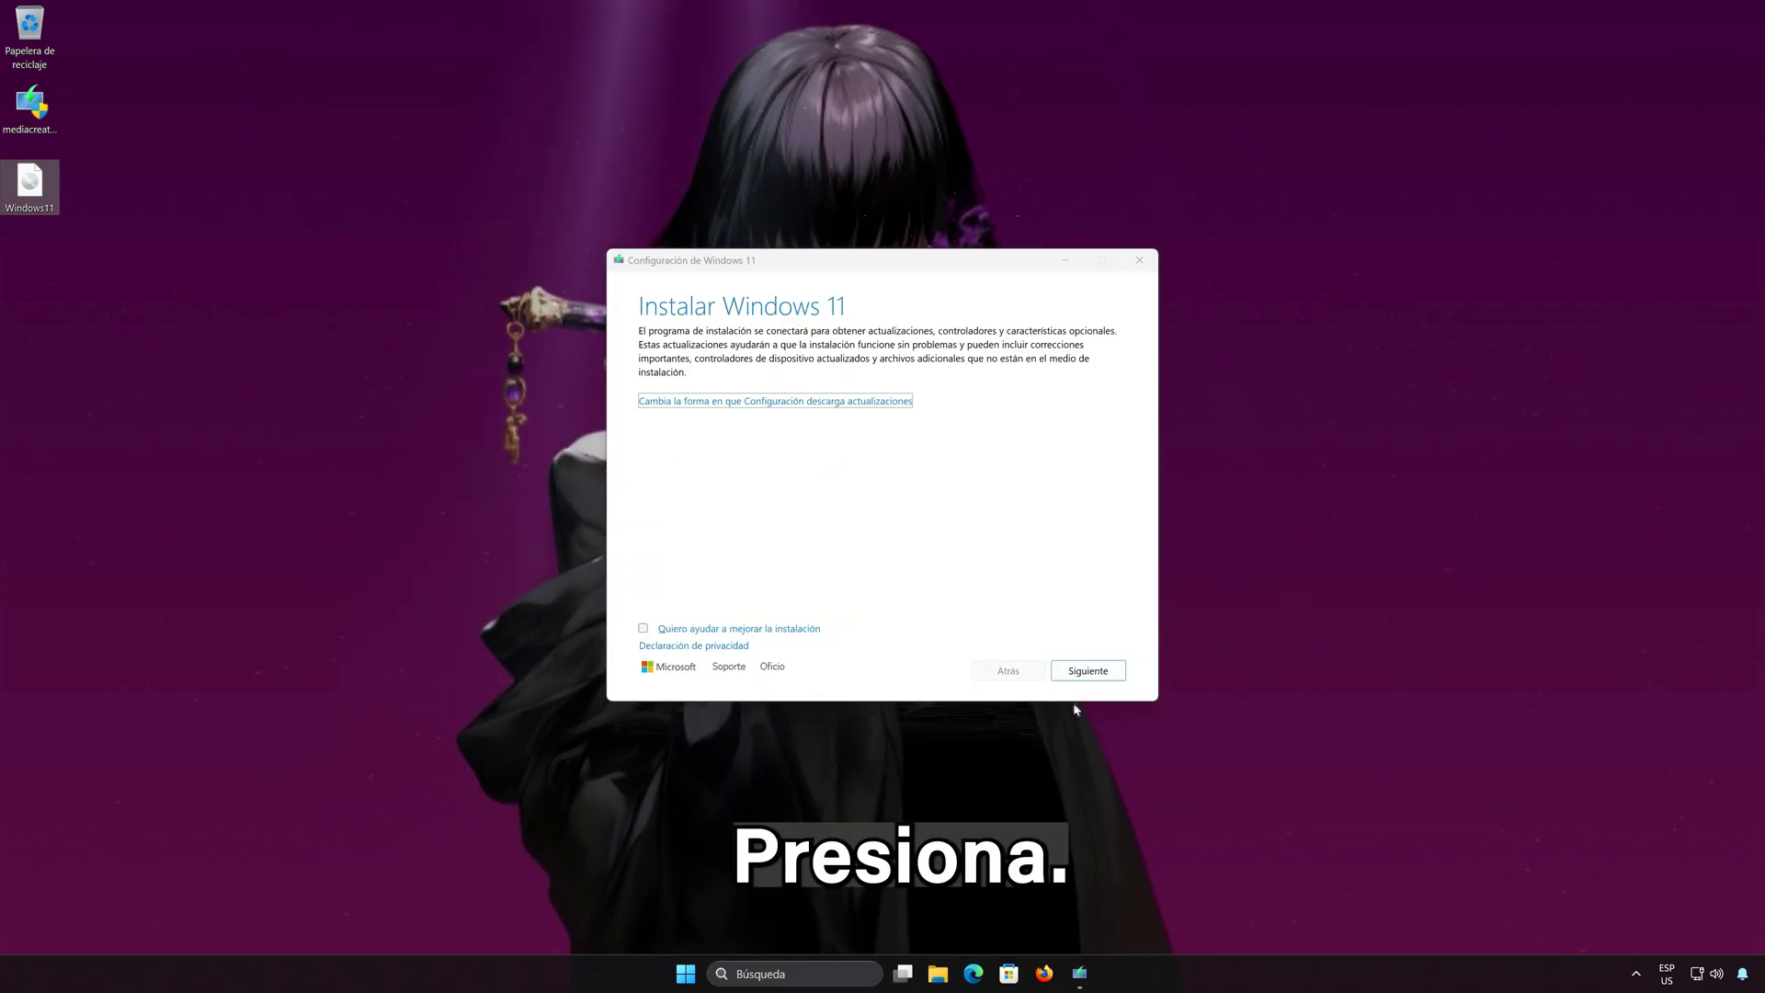
Proceed with the Windows 11 installation, accepting the licence terms and keeping personal files and applications.
{"action": "left_click", "coordinate": [1103, 672]}
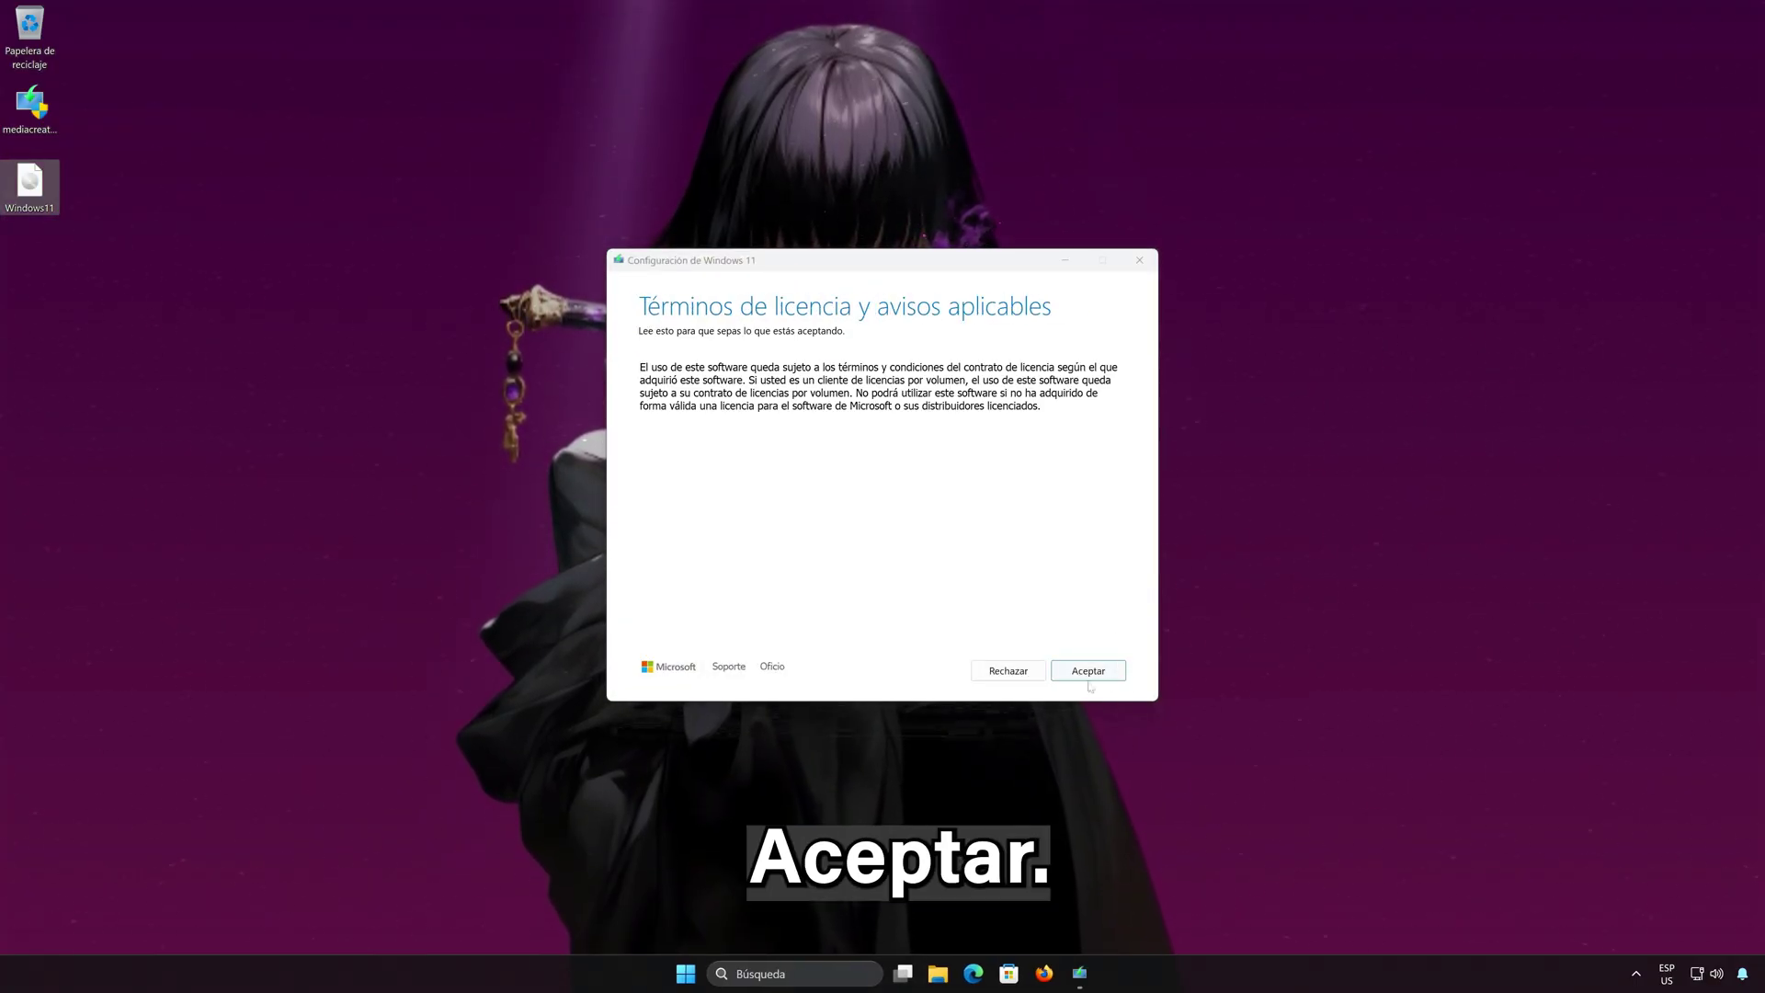
{"action": "left_click", "coordinate": [1088, 672]}
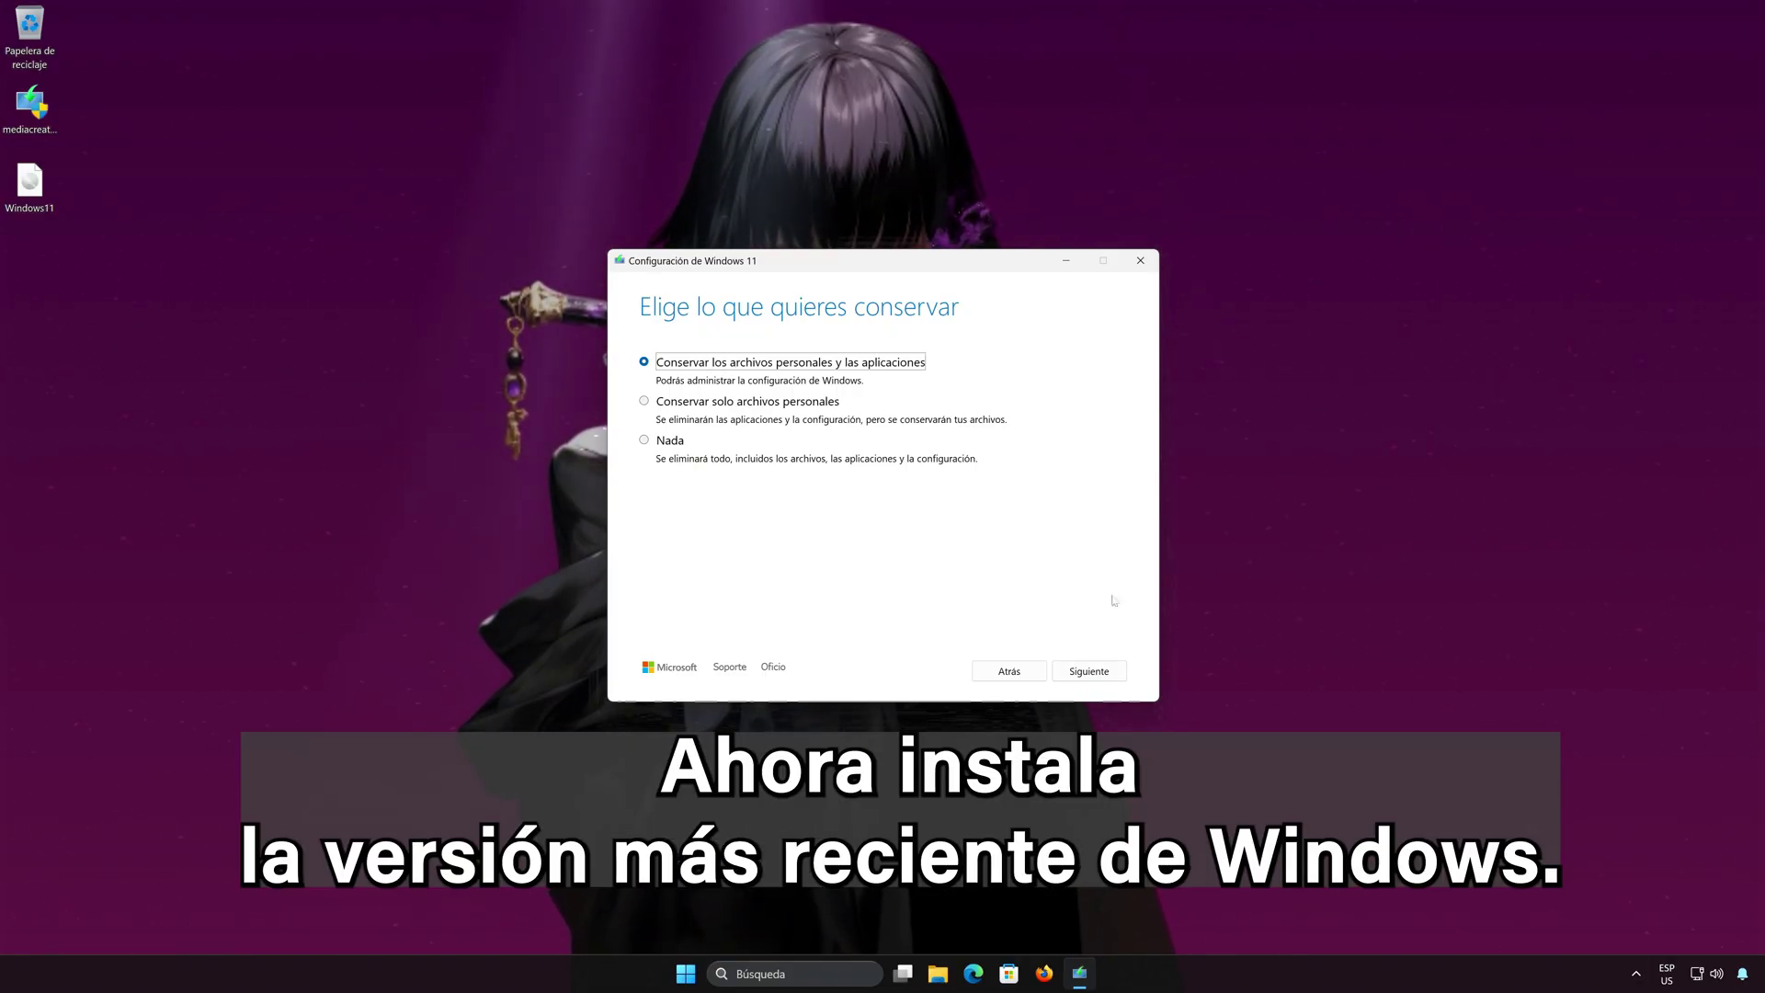
{"action": "left_click", "coordinate": [1089, 671]}
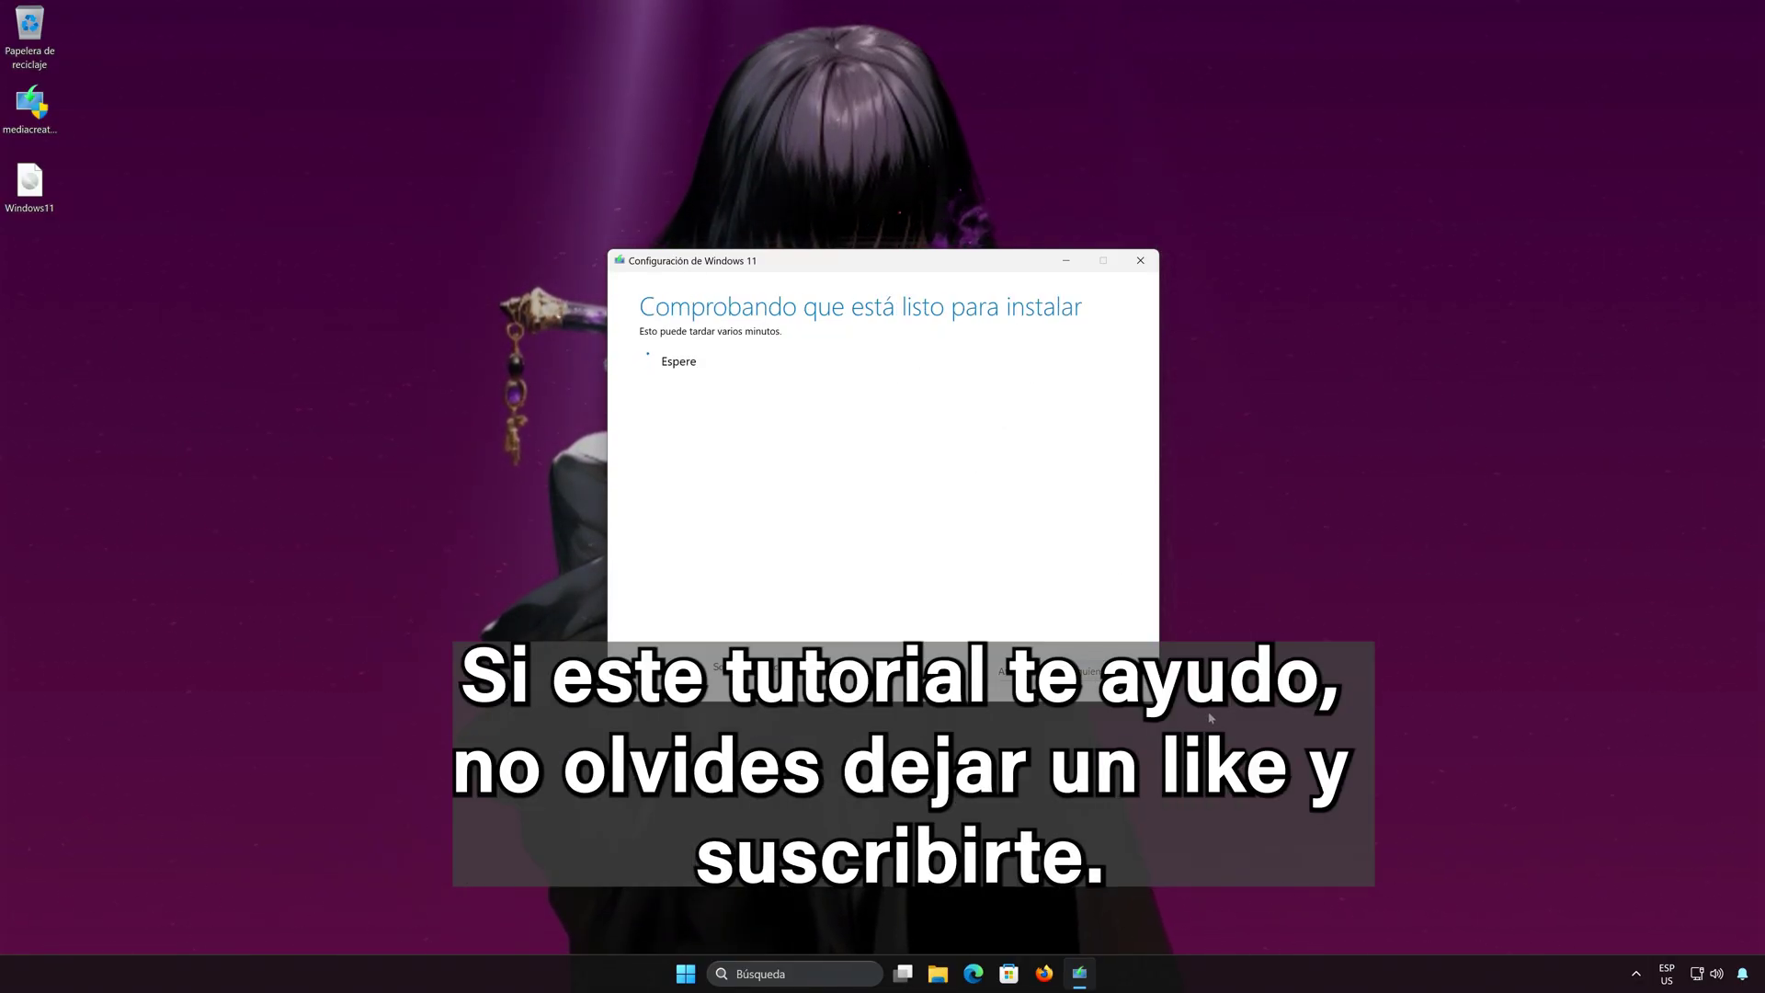